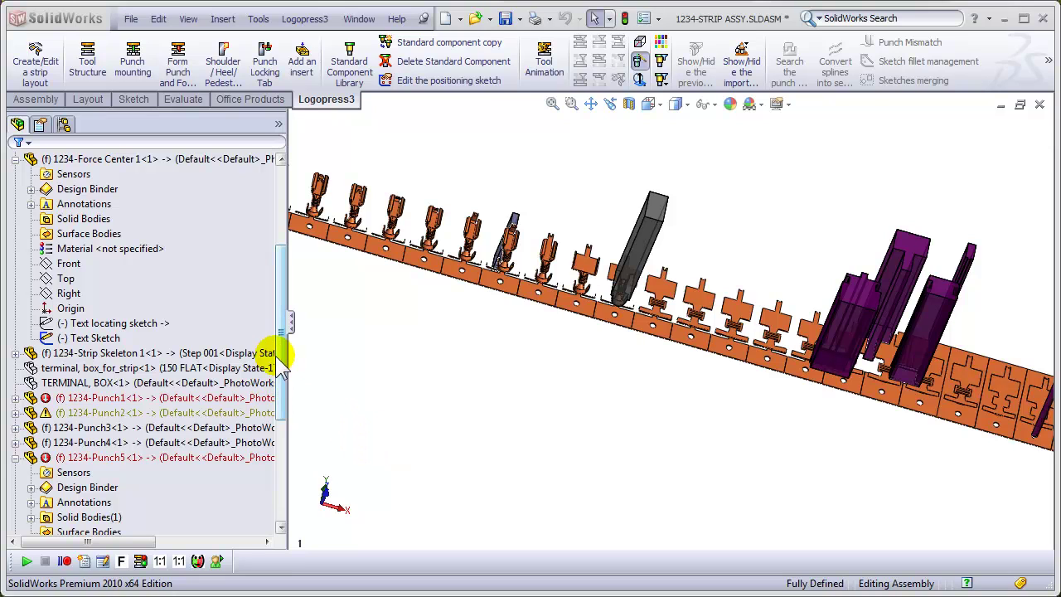
Locate 1234-Punch1, Punch2 and Punch5 in the strip and zoom in on the dark punch.
left_click_drag(282, 358, 277, 417)
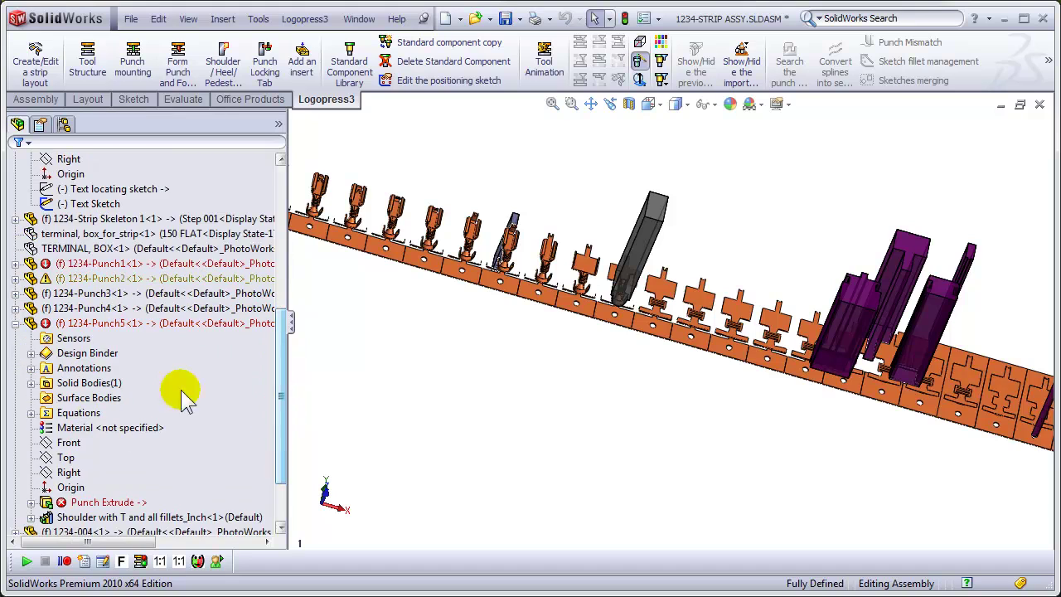
left_click(130, 264)
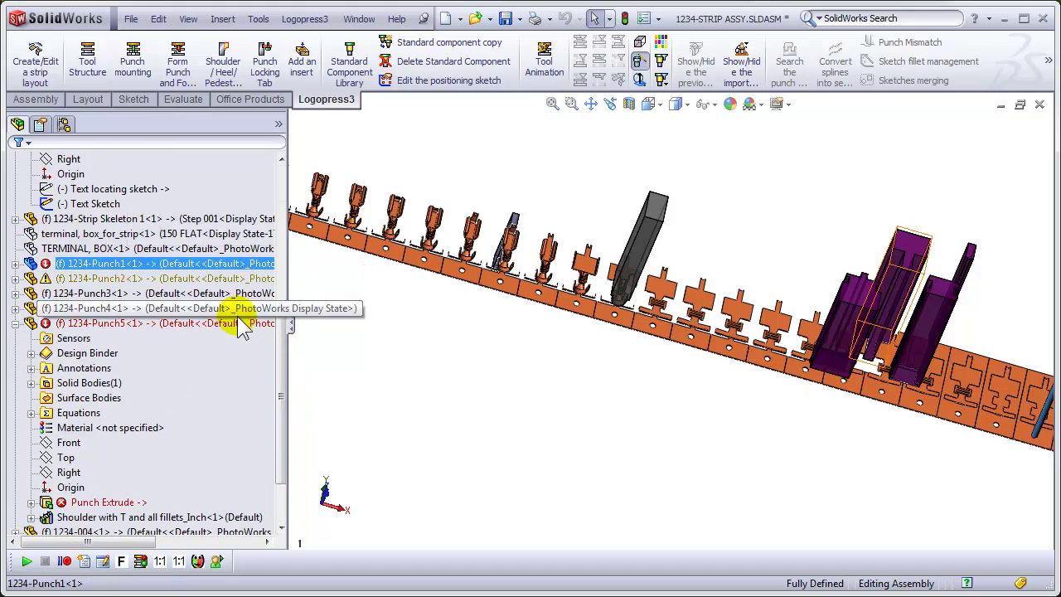
left_click(93, 279)
left_click(83, 323)
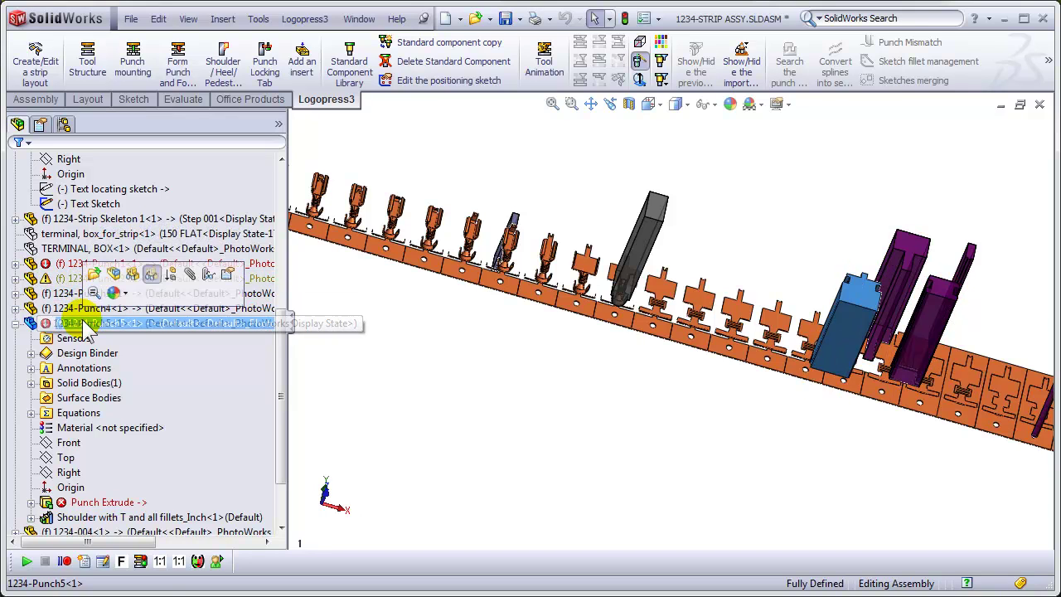
left_click(812, 415)
scroll(617, 315, "up", 2)
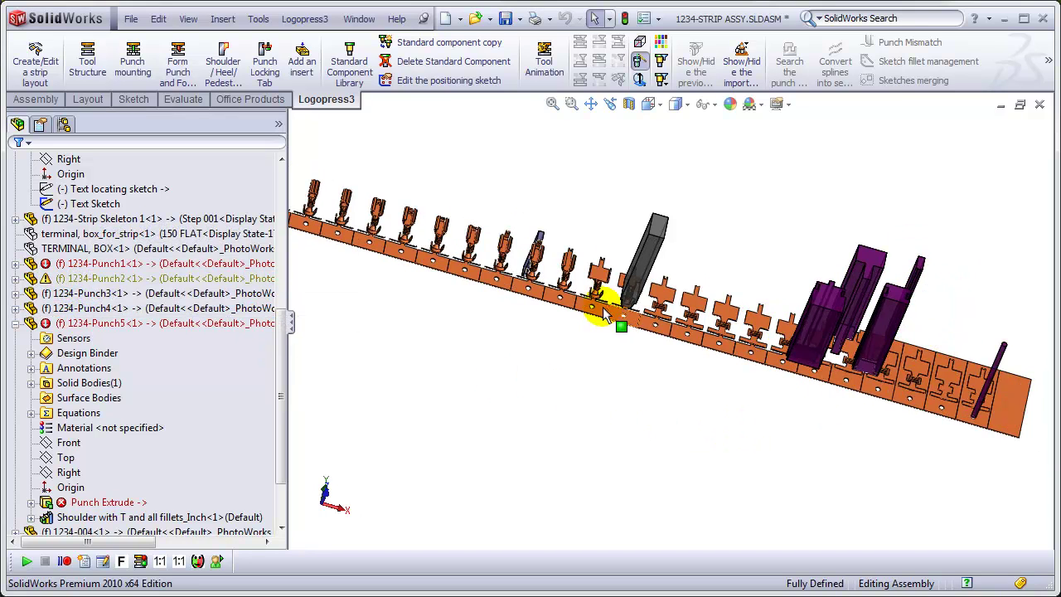
key("ctrl+shift+z")
left_click_drag(559, 279, 651, 323)
middle_click_drag(767, 301, 746, 395)
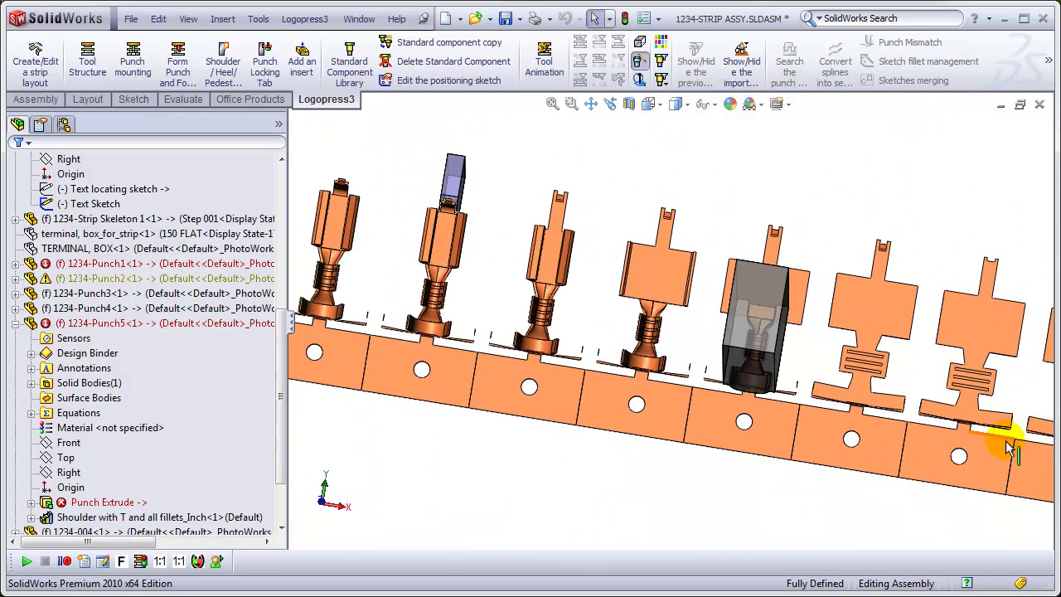
scroll(995, 433, "down", 3)
scroll(987, 435, "up", 5)
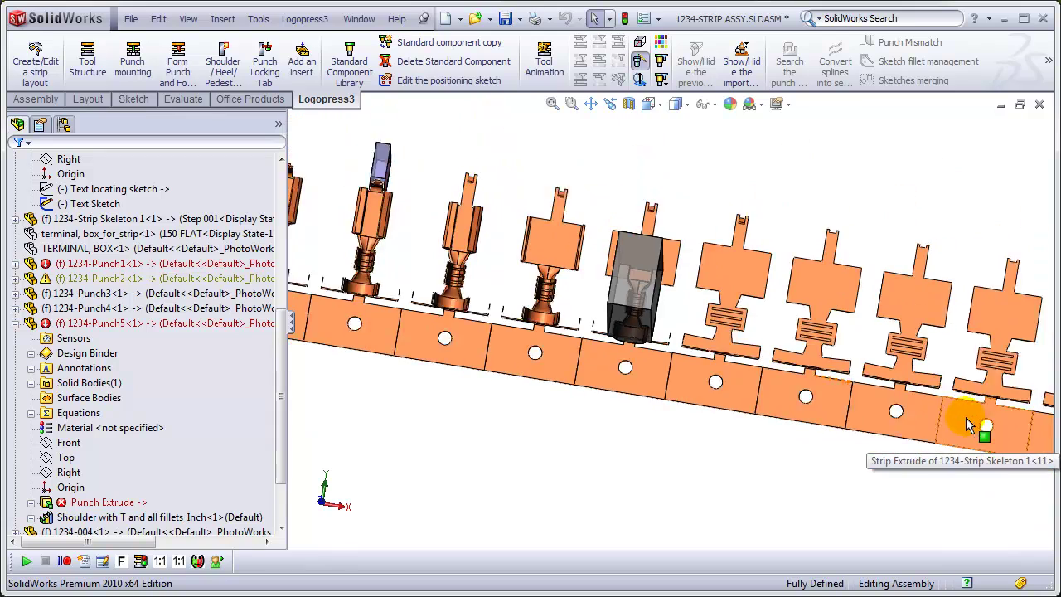
scroll(978, 392, "down", 5)
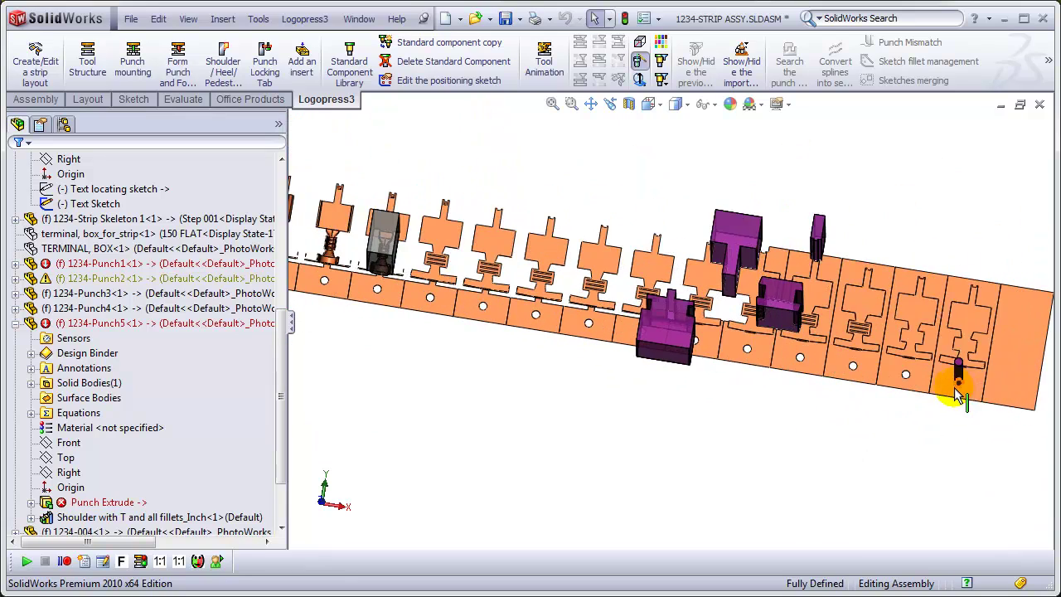
In the strip layout, delete cutting punches 1234-Punch2 and 1234-Punch5, then select 1234-Punch1.
left_click(35, 62)
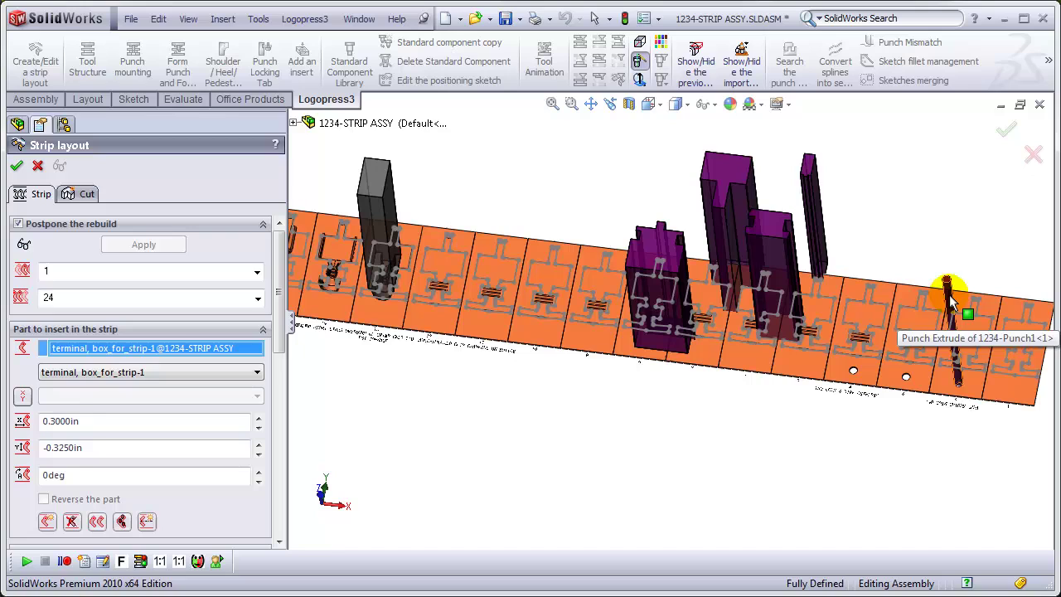
left_click(771, 230)
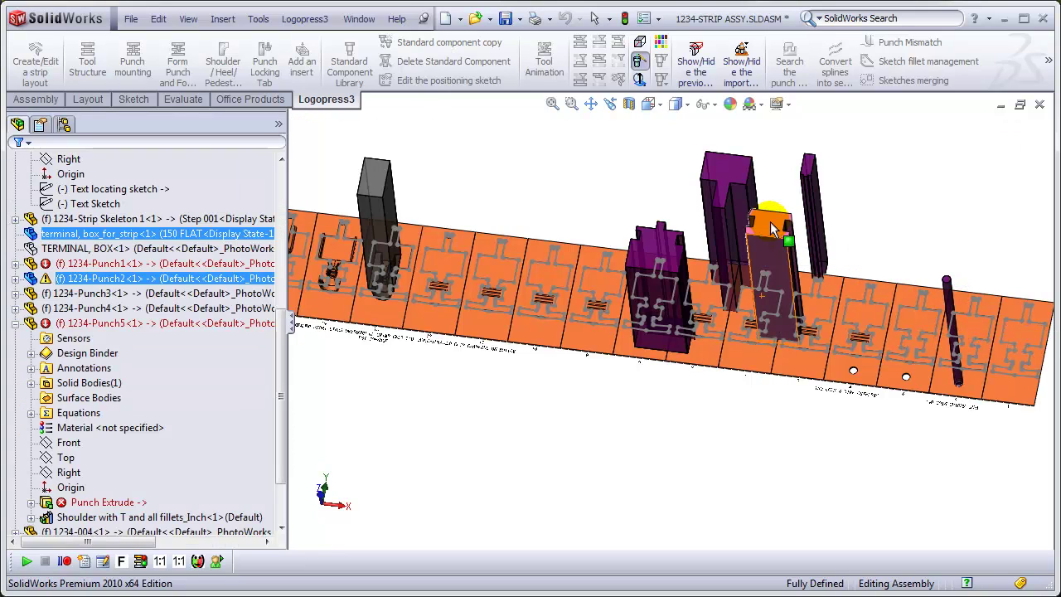
left_click(23, 373)
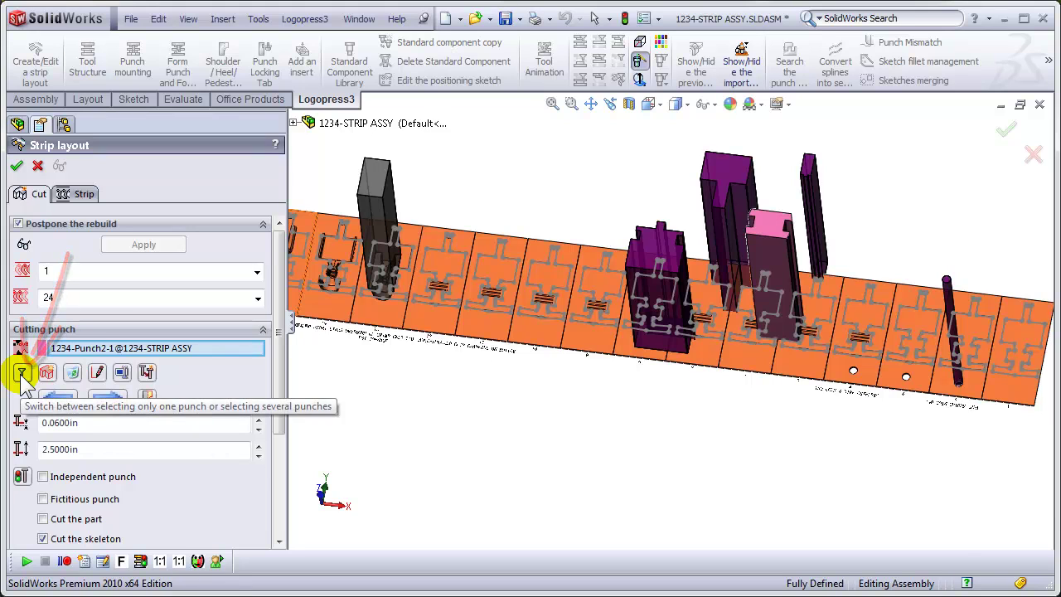
left_click(23, 374)
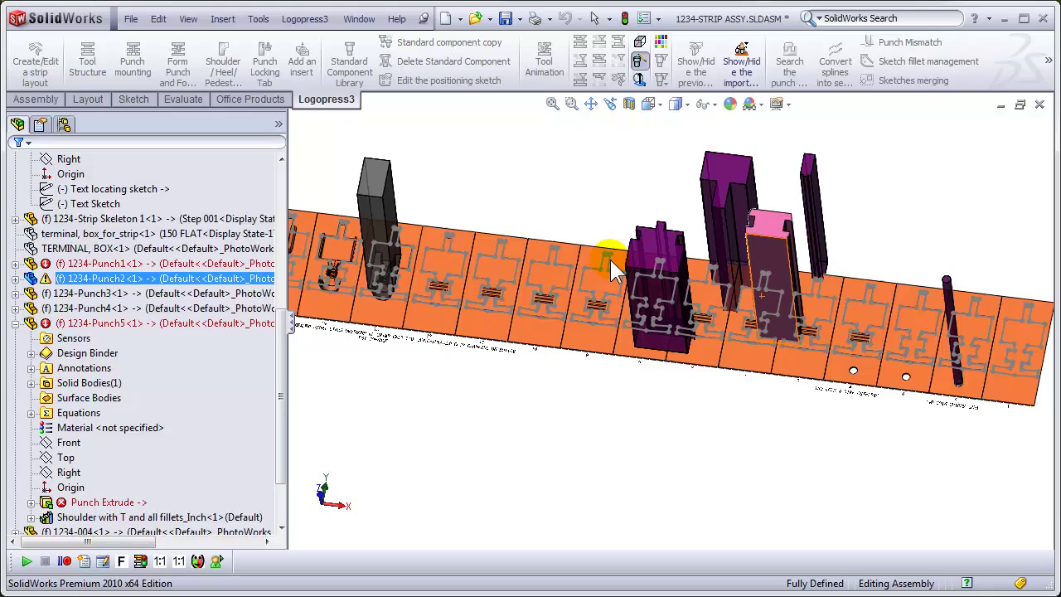
left_click(648, 236)
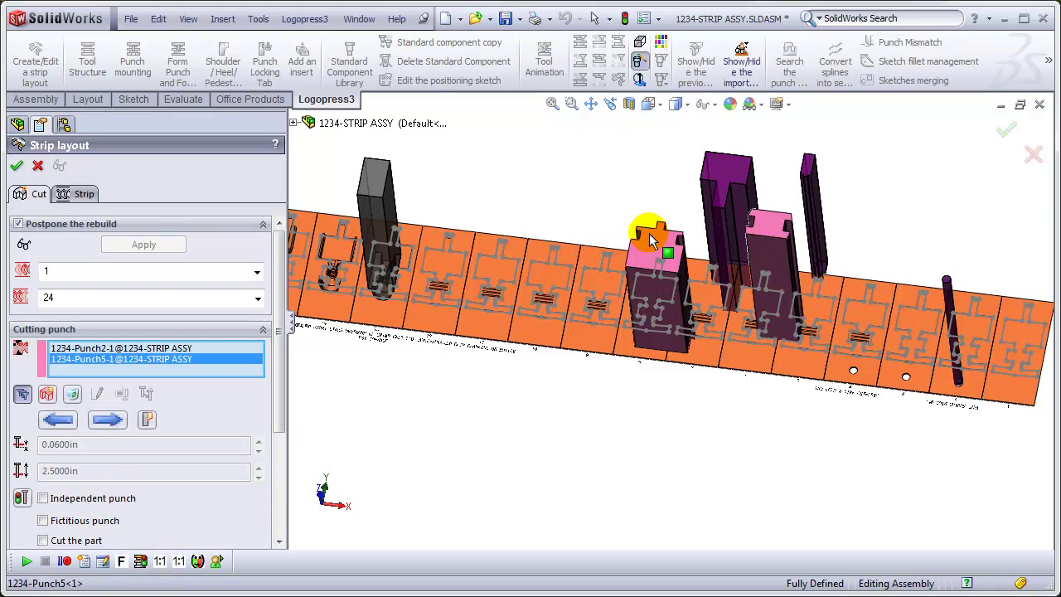
left_click(72, 395)
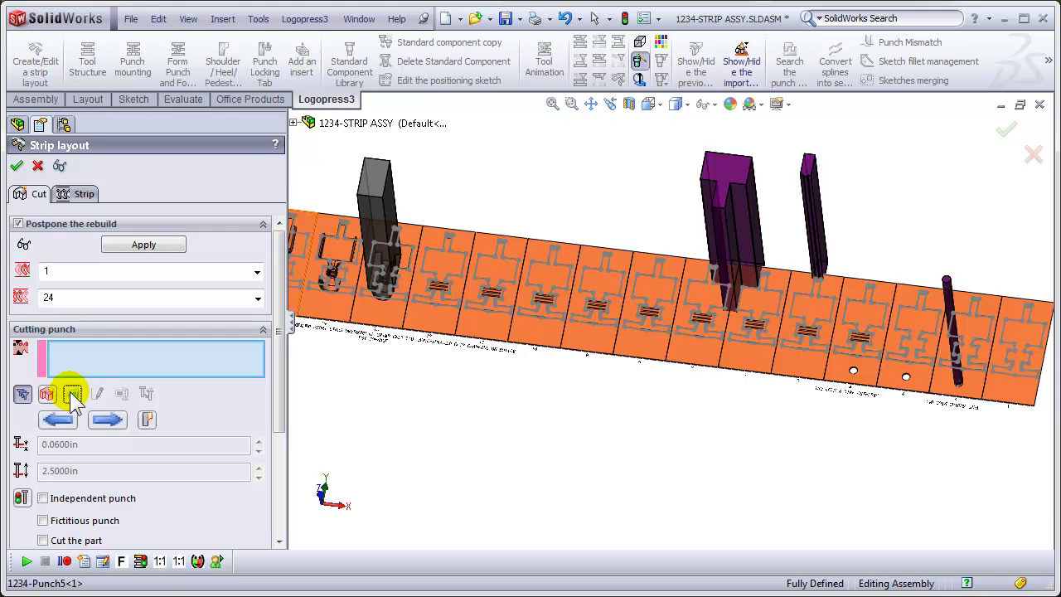
left_click(947, 284)
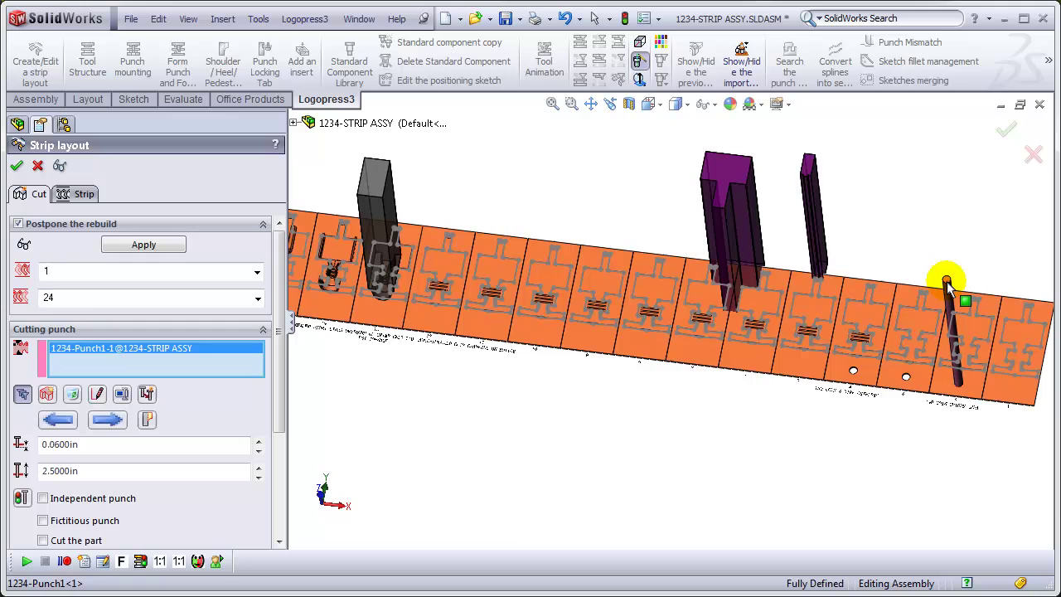
Open 1234-Punch1's sketch and delete all its dangling relations.
left_click(98, 397)
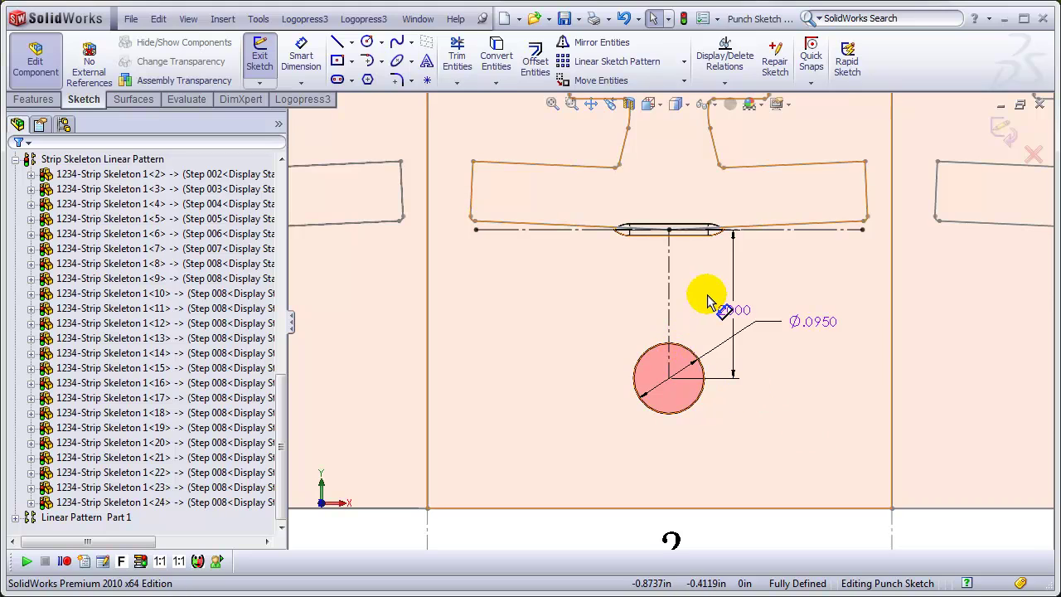
scroll(704, 297, "down", 2)
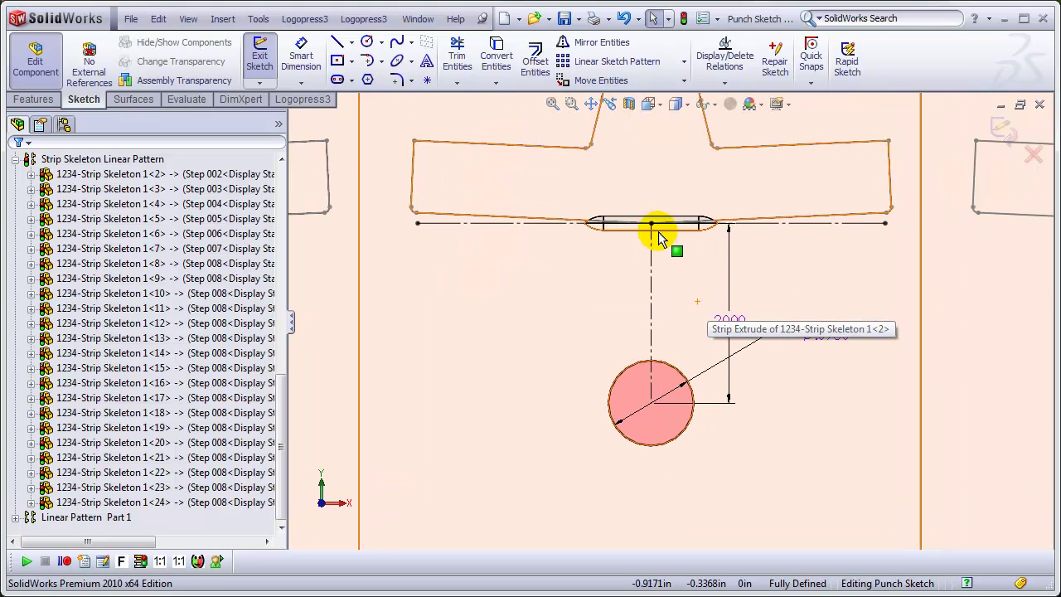
left_click(724, 67)
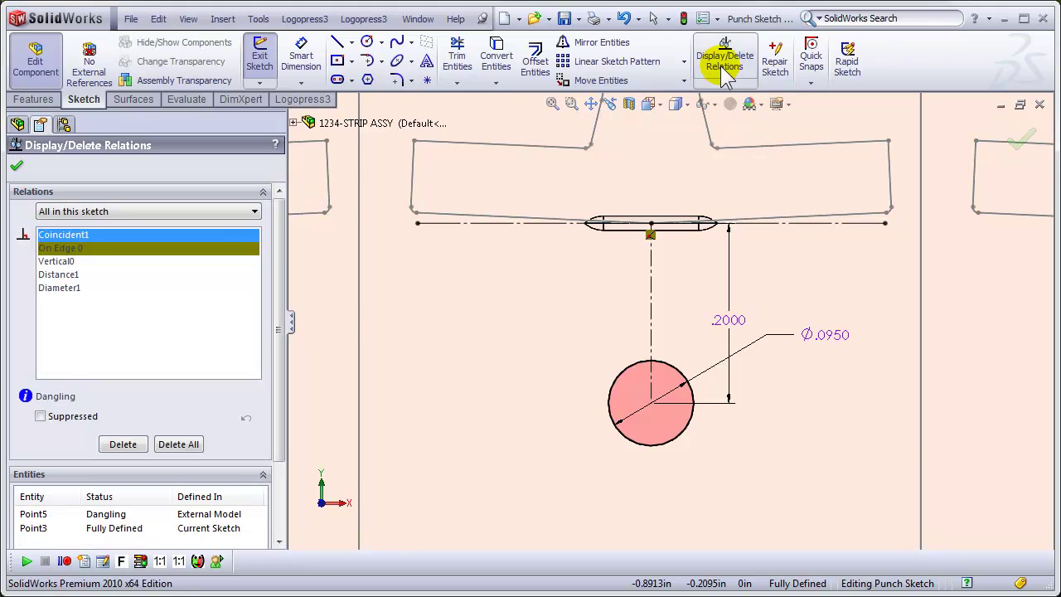
left_click(184, 212)
left_click(59, 238)
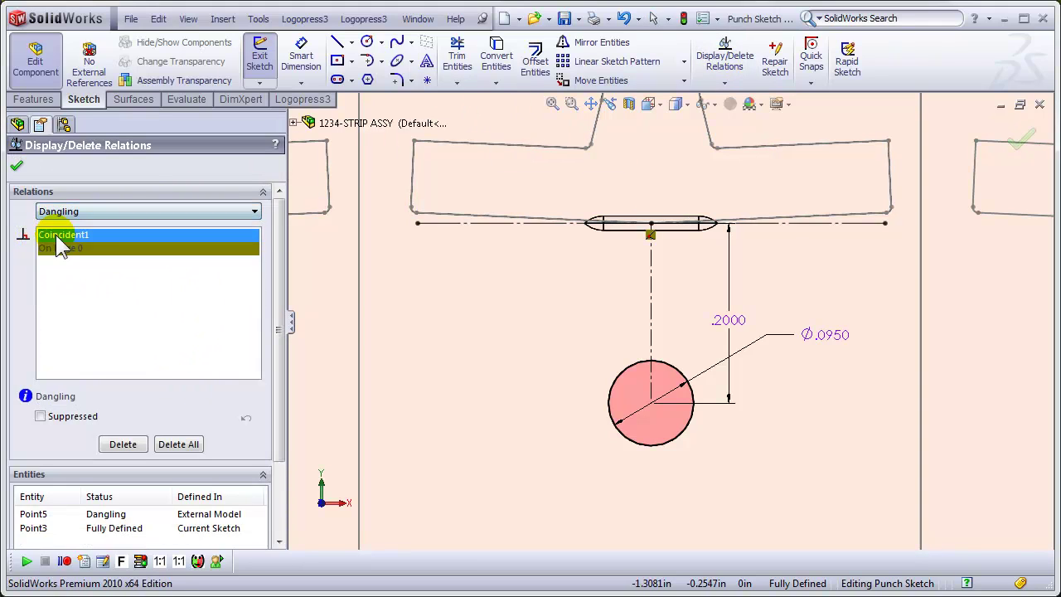
left_click(174, 446)
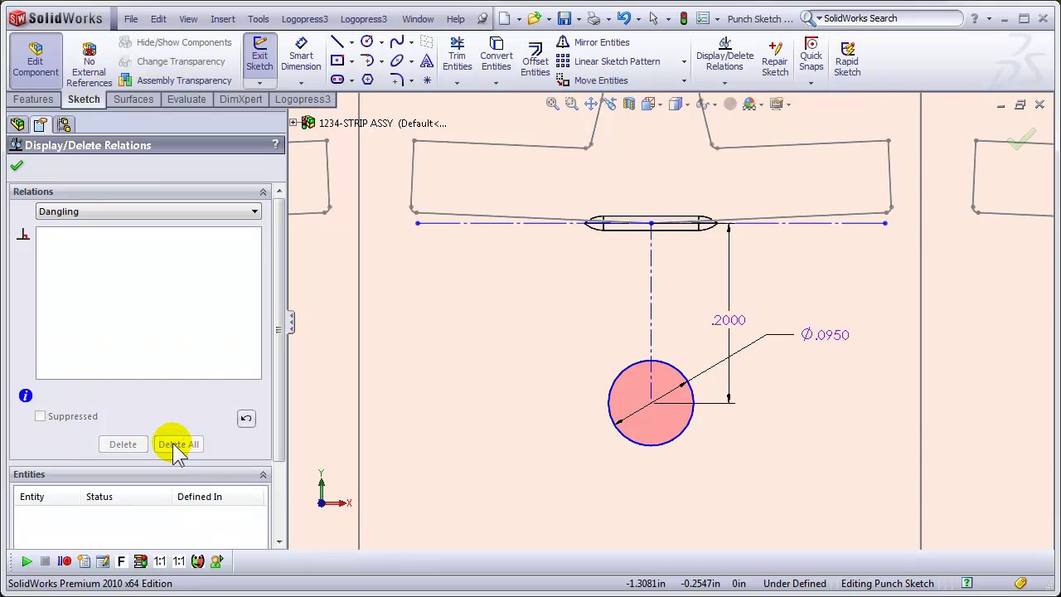
key("Return")
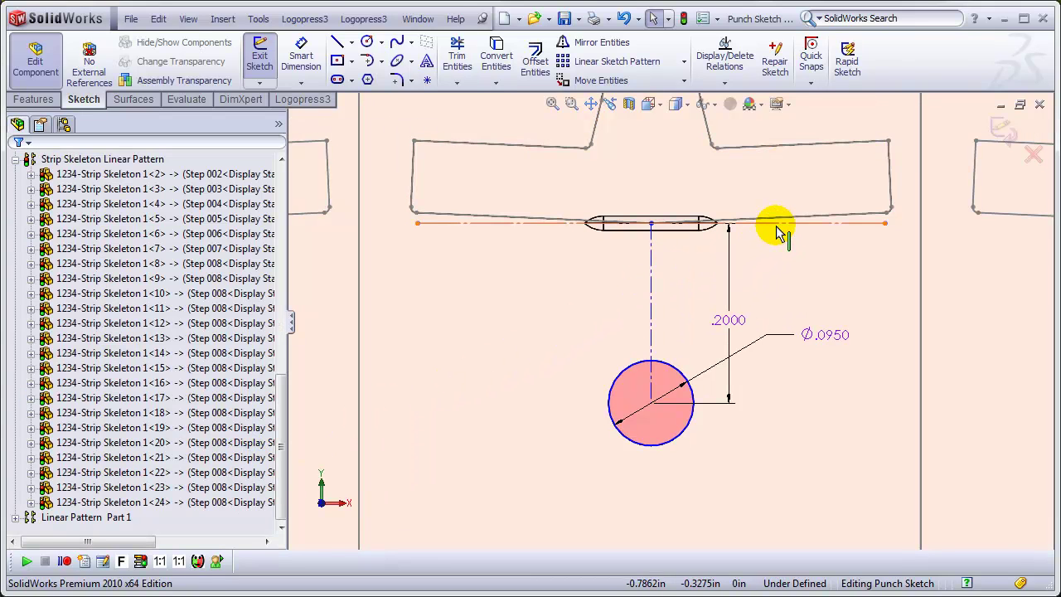
Drag the 0.0950 punch circle down below its old spot, freeing it.
left_click(777, 224)
left_click(788, 161)
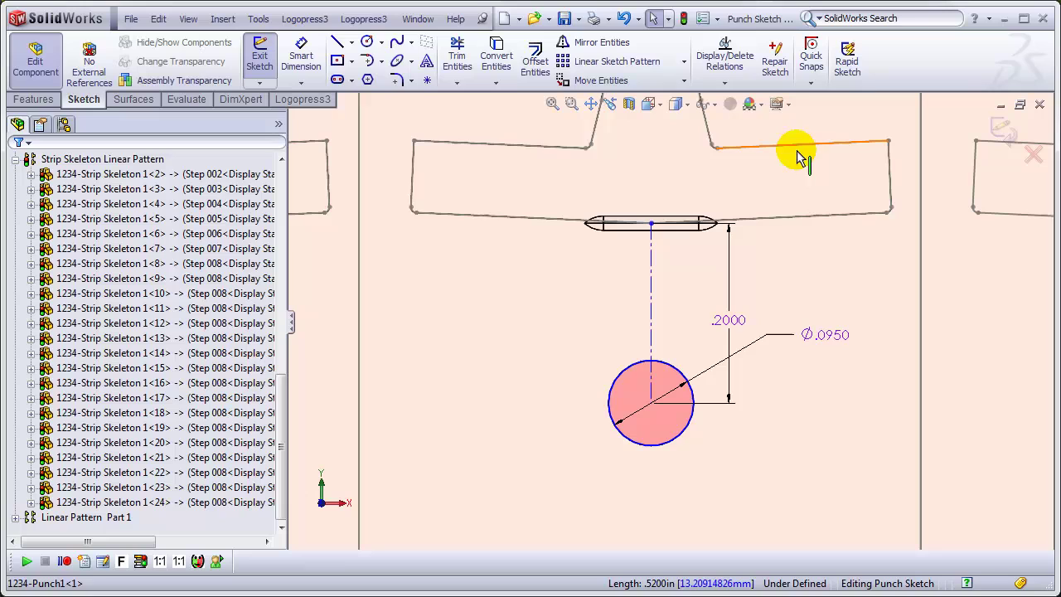
left_click_drag(653, 228, 680, 302)
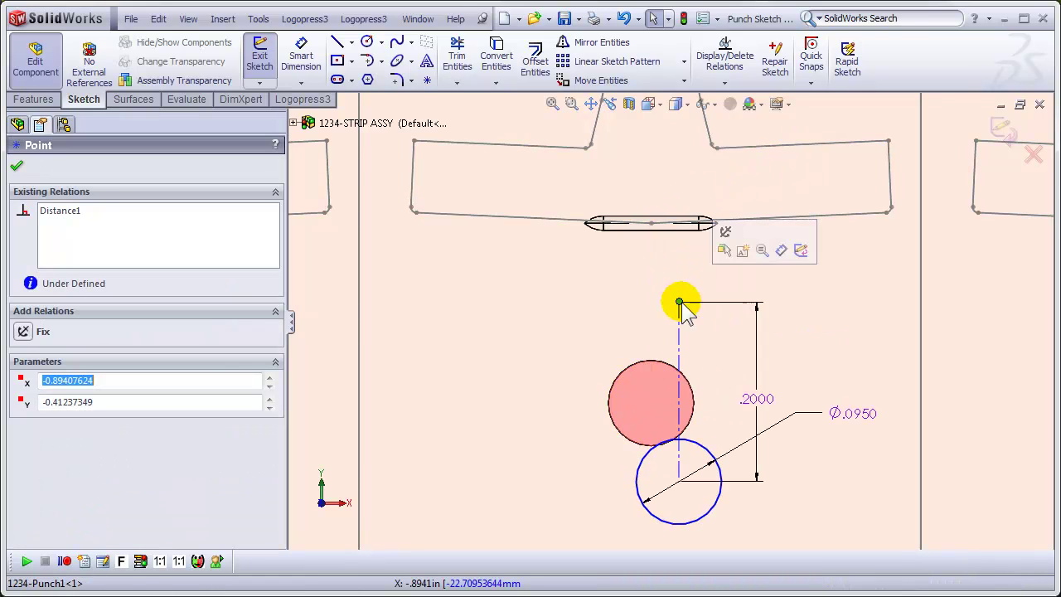
Convert the strip's bottom edges into construction lines and attach the centerline's top point to their midpoint.
left_click(860, 217)
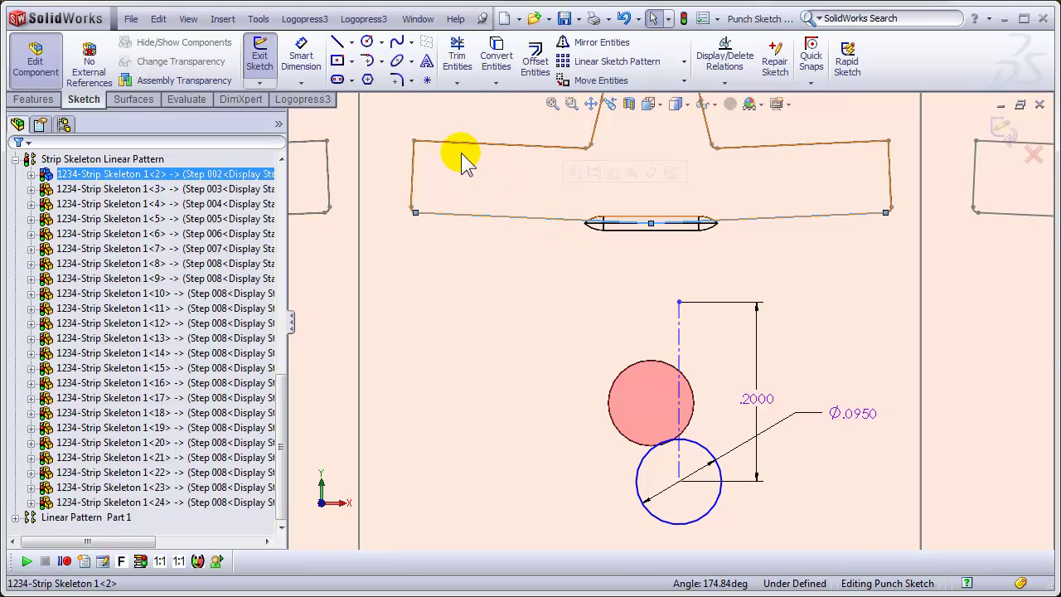
left_click(494, 55)
key("Escape")
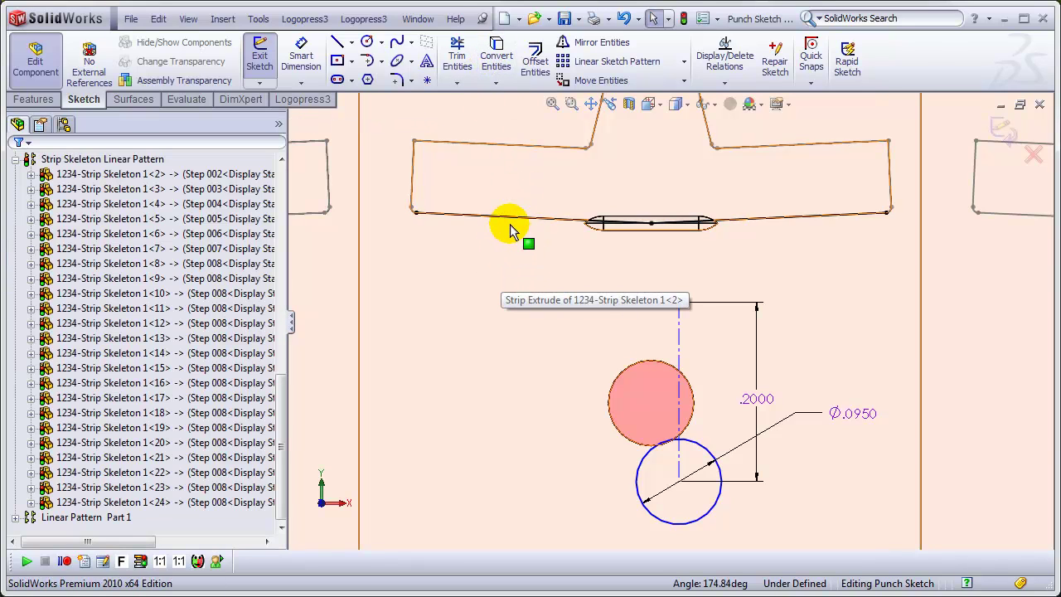
left_click(527, 220)
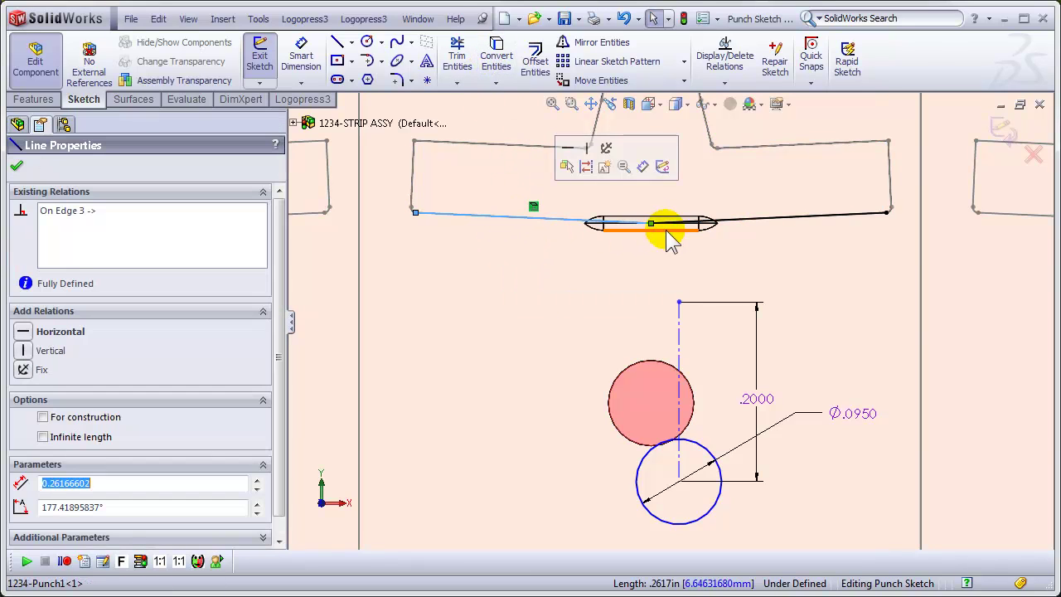
left_click(770, 219, "ctrl")
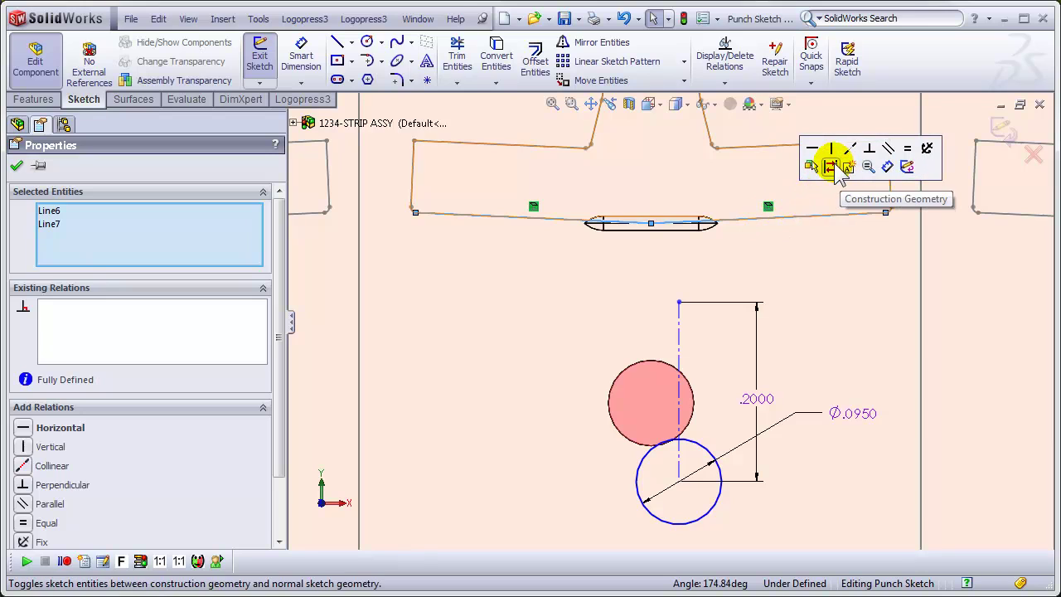
left_click(836, 166)
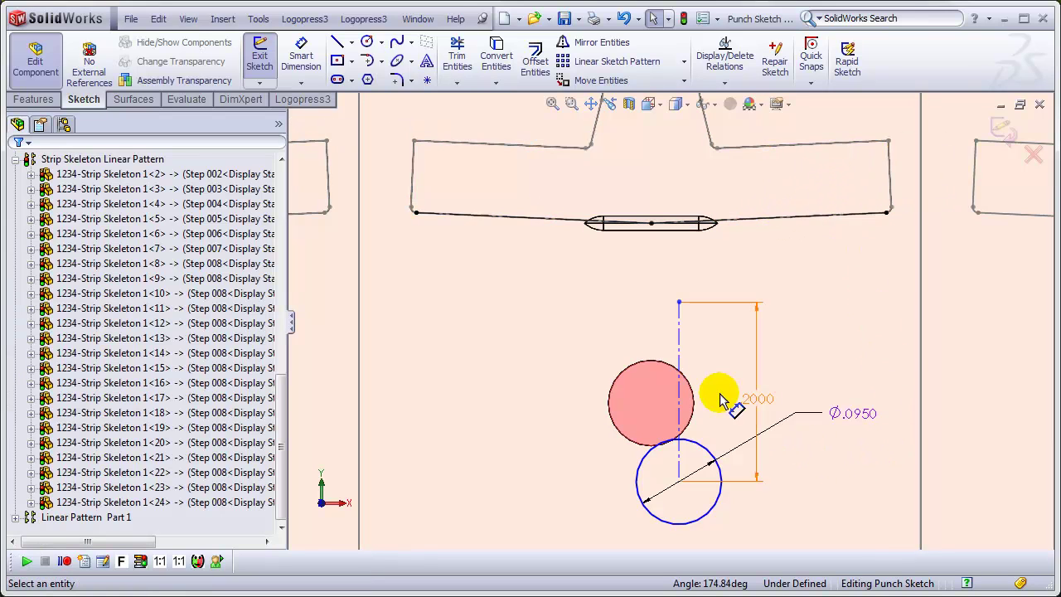
mouse_move(678, 305)
left_mouse_down()
mouse_move(685, 293)
mouse_move(651, 253)
mouse_move(652, 224)
left_mouse_up()
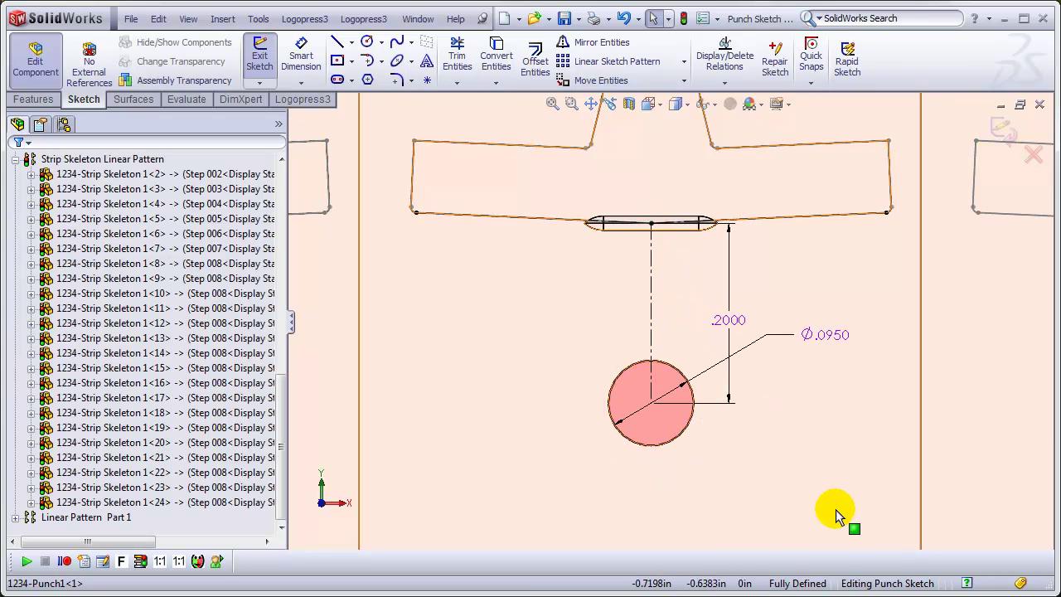
Exit the Punch1 sketch, apply it to rebuild the strip, and start editing Punch7's sketch.
left_click(996, 122)
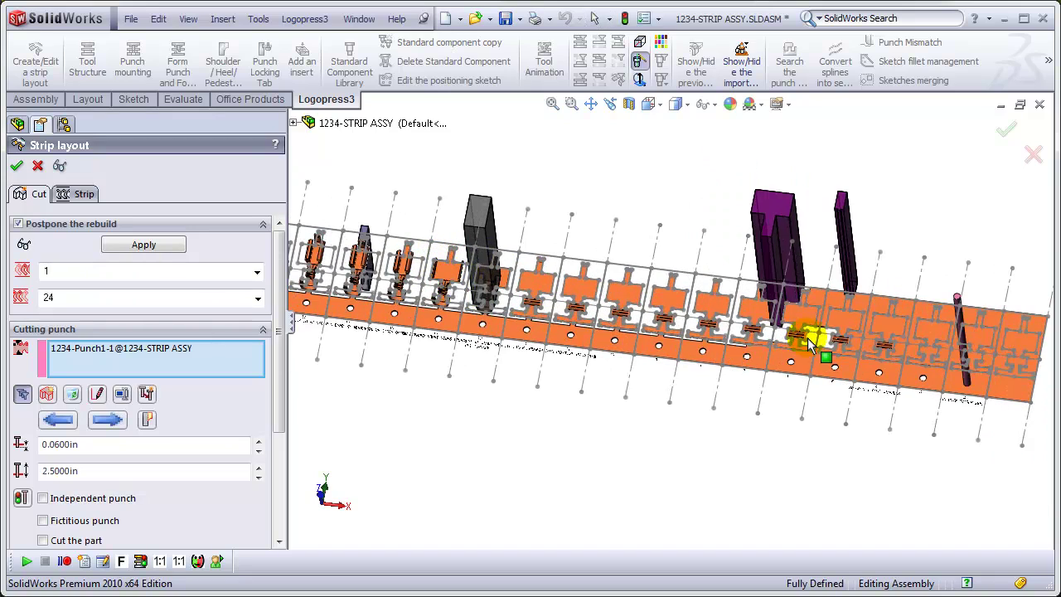
middle_click_drag(793, 315, 771, 325)
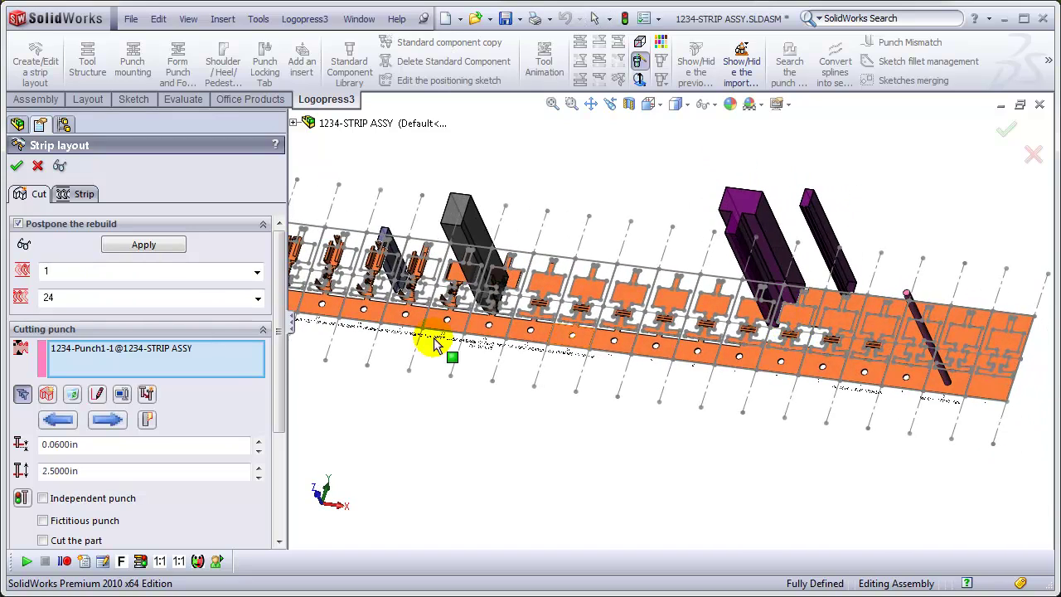
left_click(143, 244)
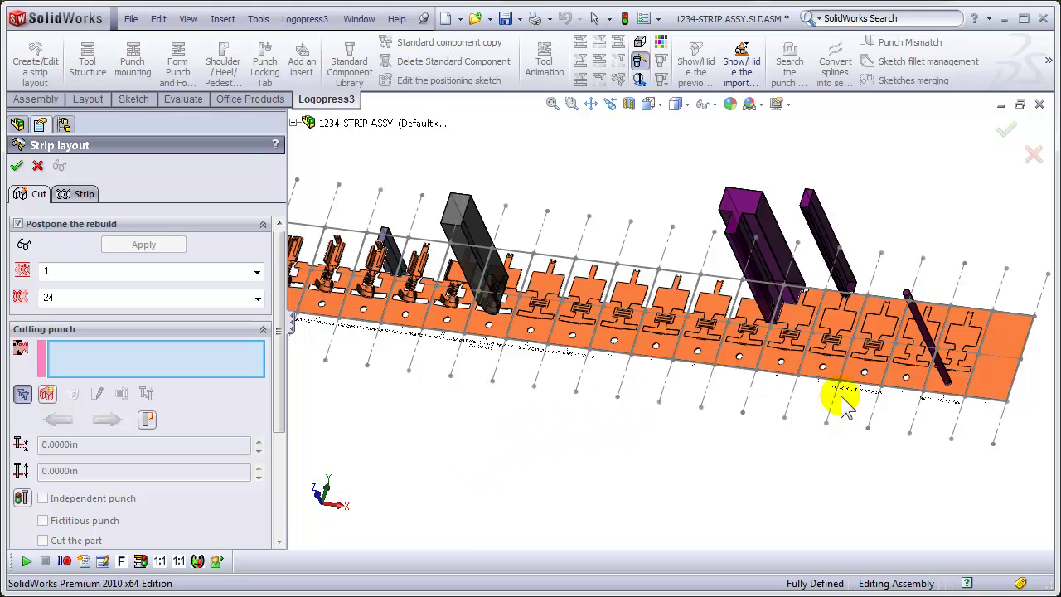
left_click(47, 394)
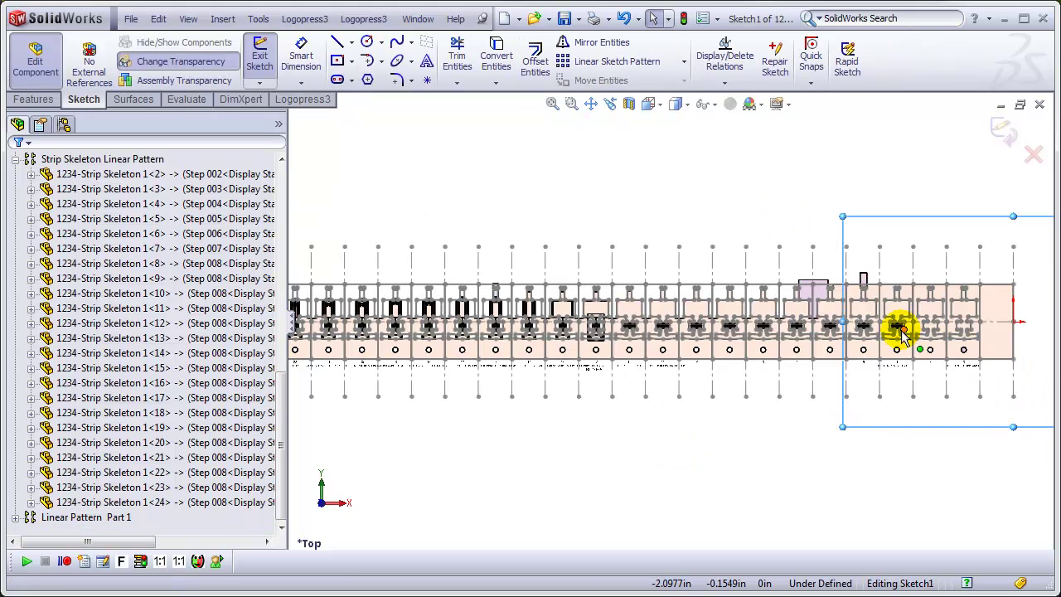
Draw a rectangle spanning two adjacent stations and search the punch contours within it.
key("ctrl+shift+z")
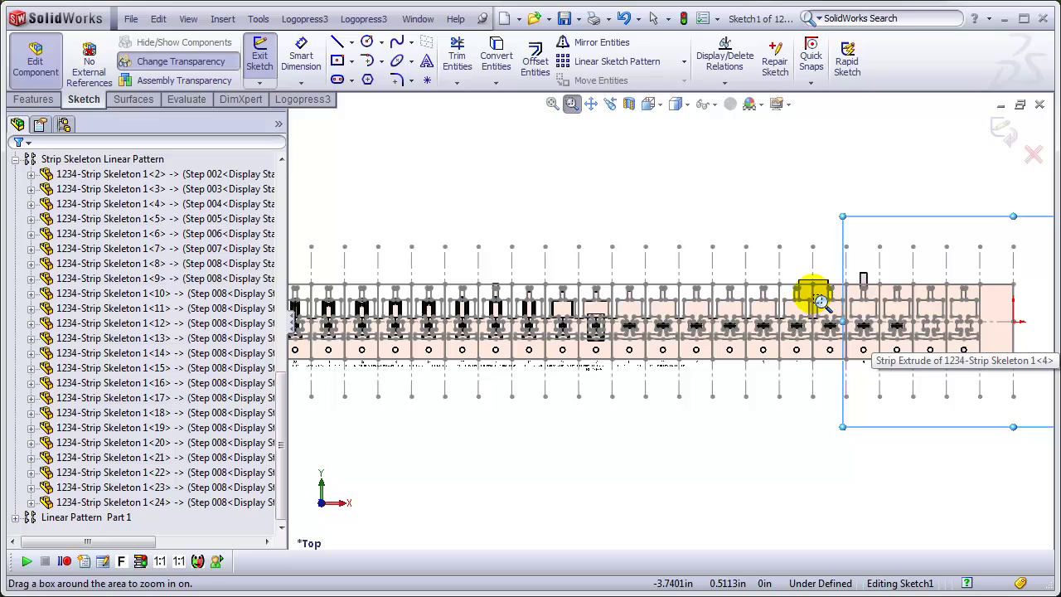
left_click_drag(831, 313, 877, 355)
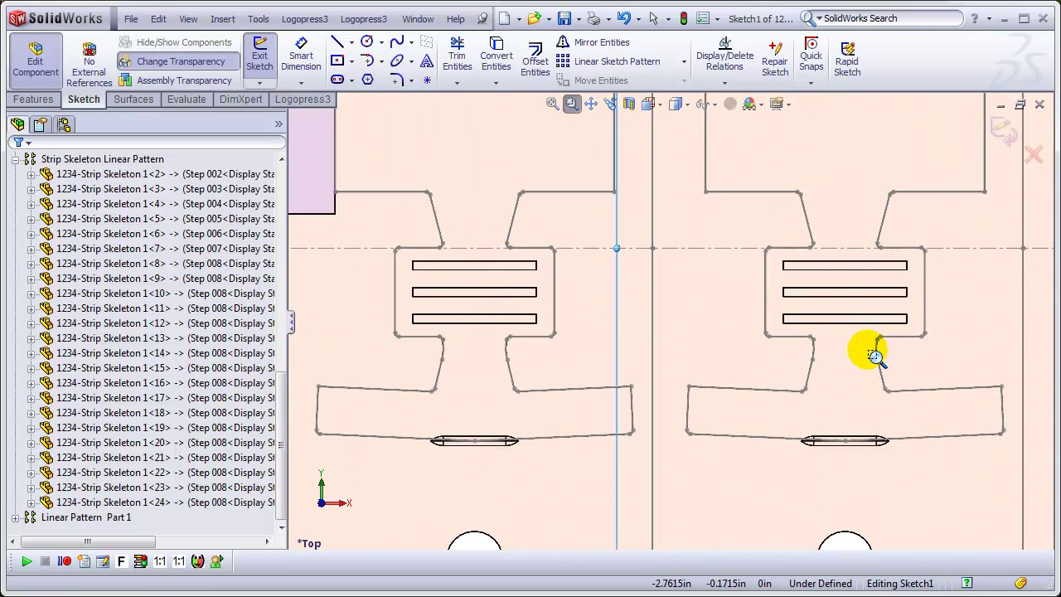
key("r")
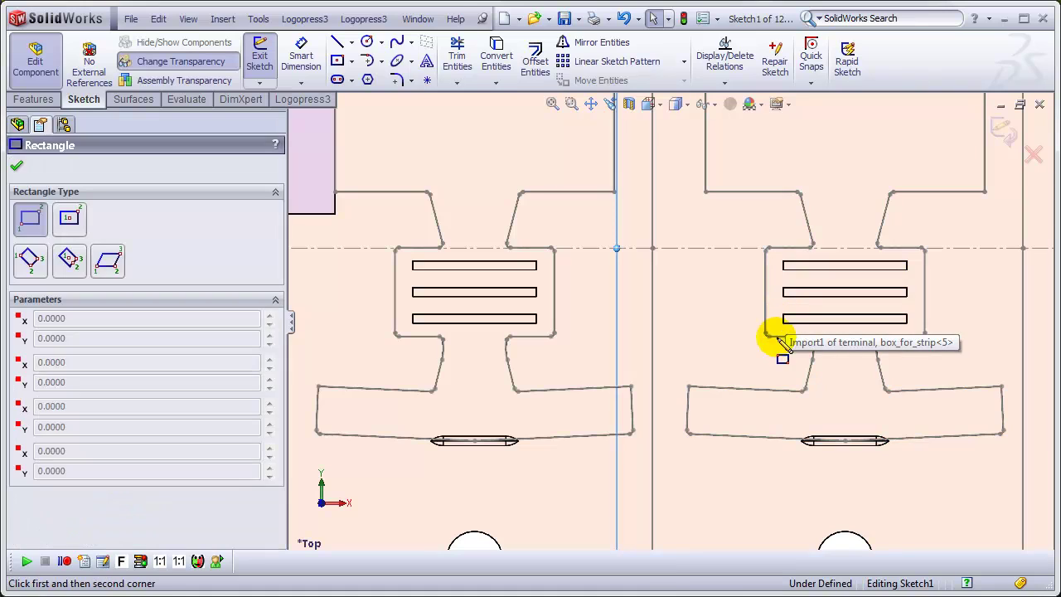
left_click(485, 152)
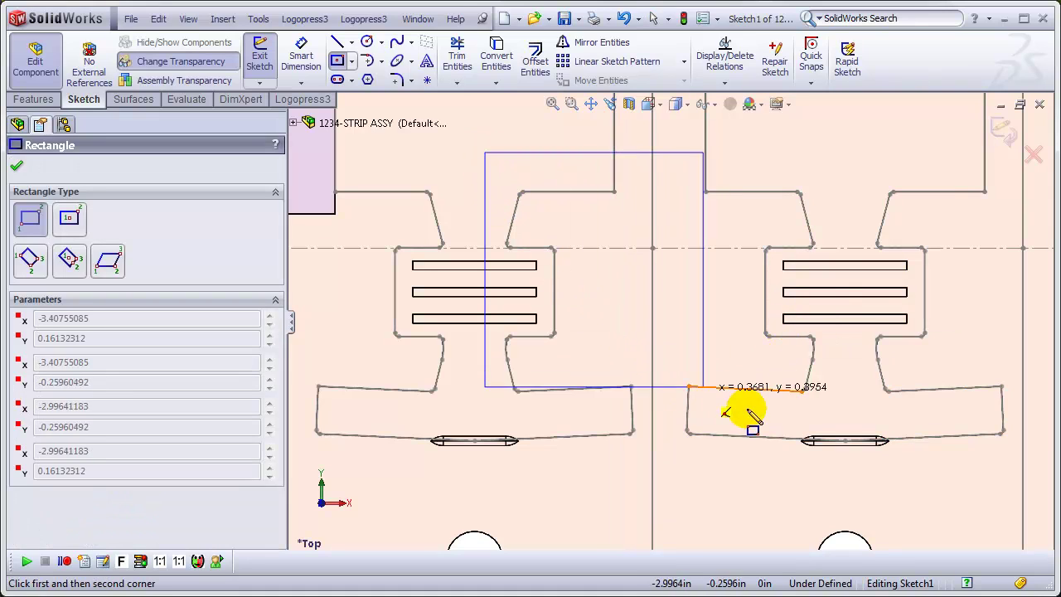
left_click(849, 414)
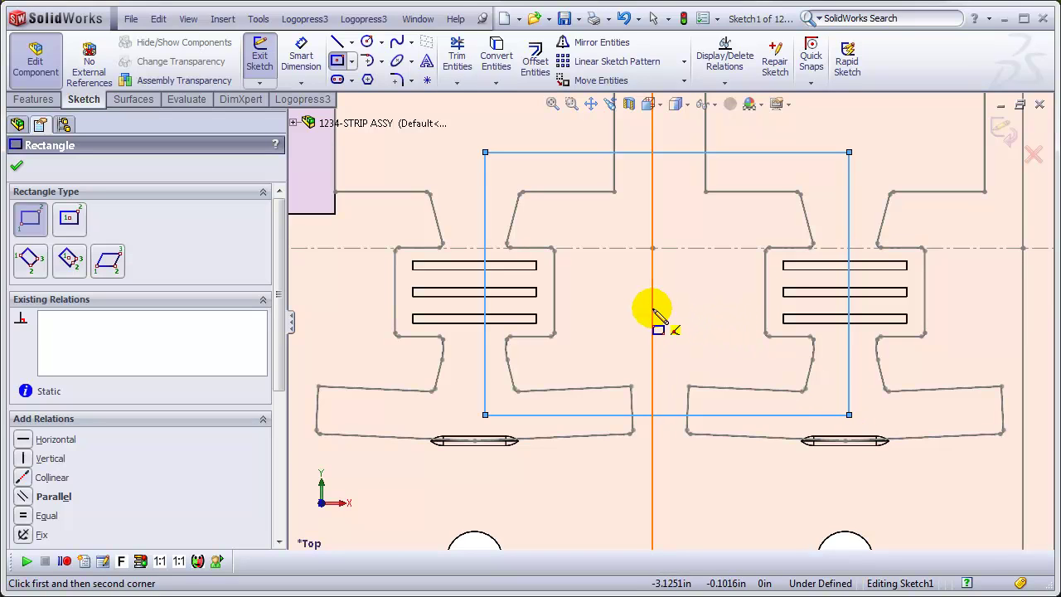
left_click(294, 103)
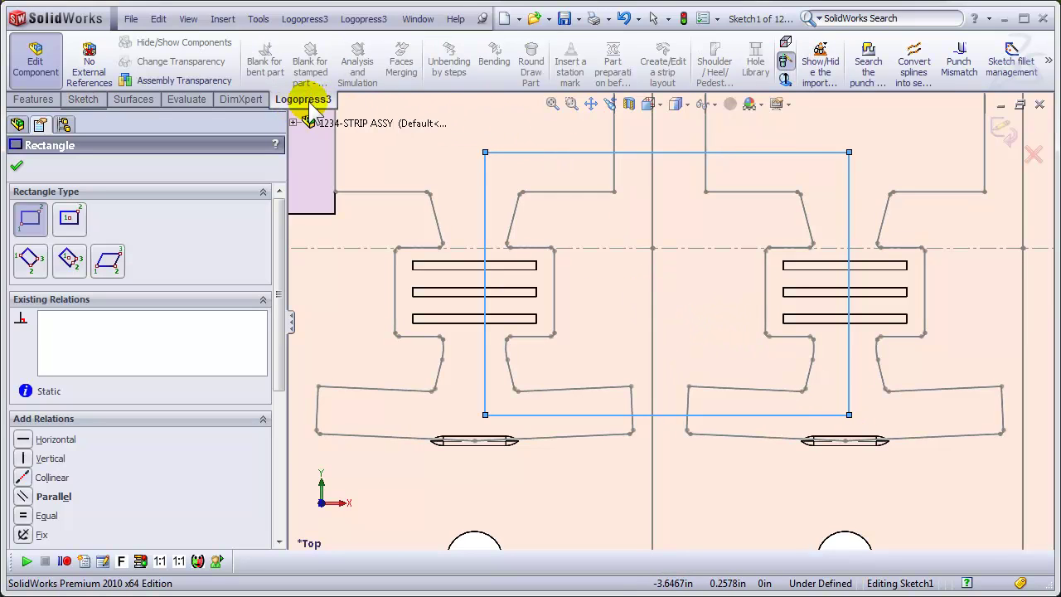
left_click(870, 66)
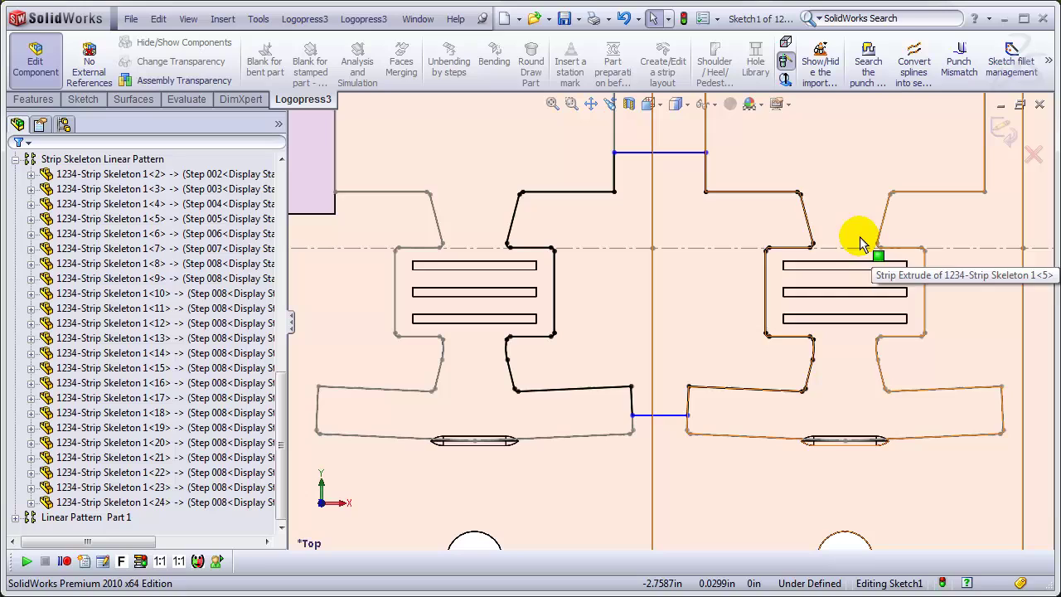
Delete the central connecting lines and join the top line's endpoint to the right contour.
left_click_drag(588, 466, 727, 129)
key("Delete")
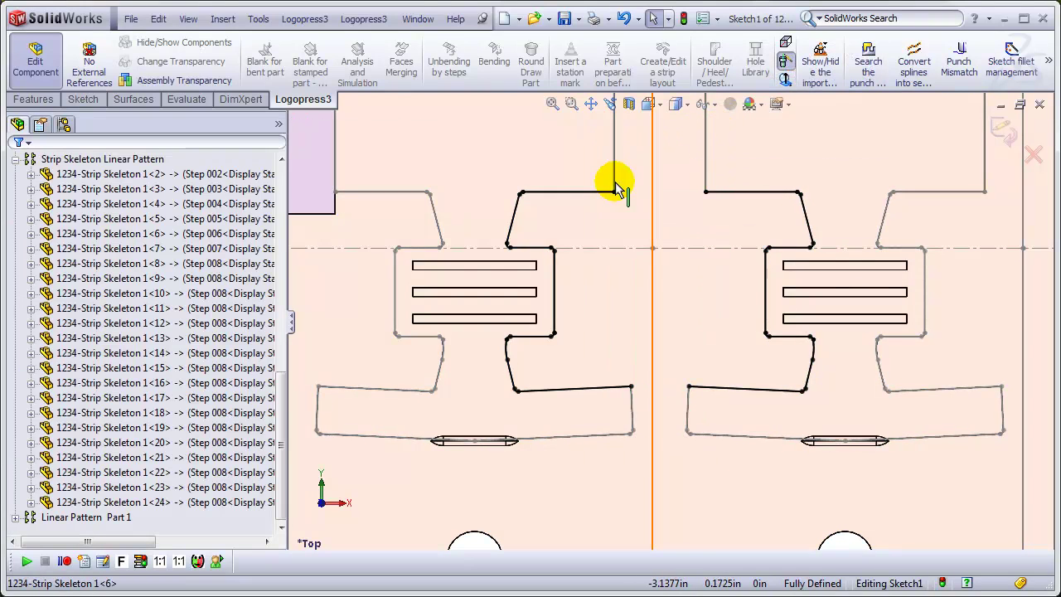
left_click_drag(613, 193, 705, 194)
left_click(733, 208)
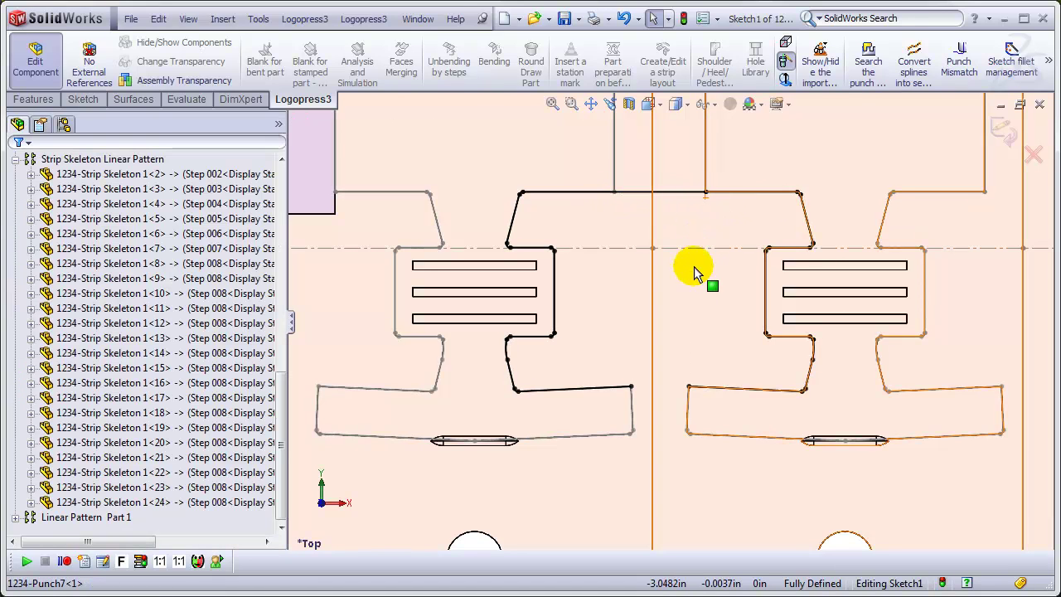
Join Punch7's two bottom lines with an R0.125 fillet and exit the sketch.
key("s")
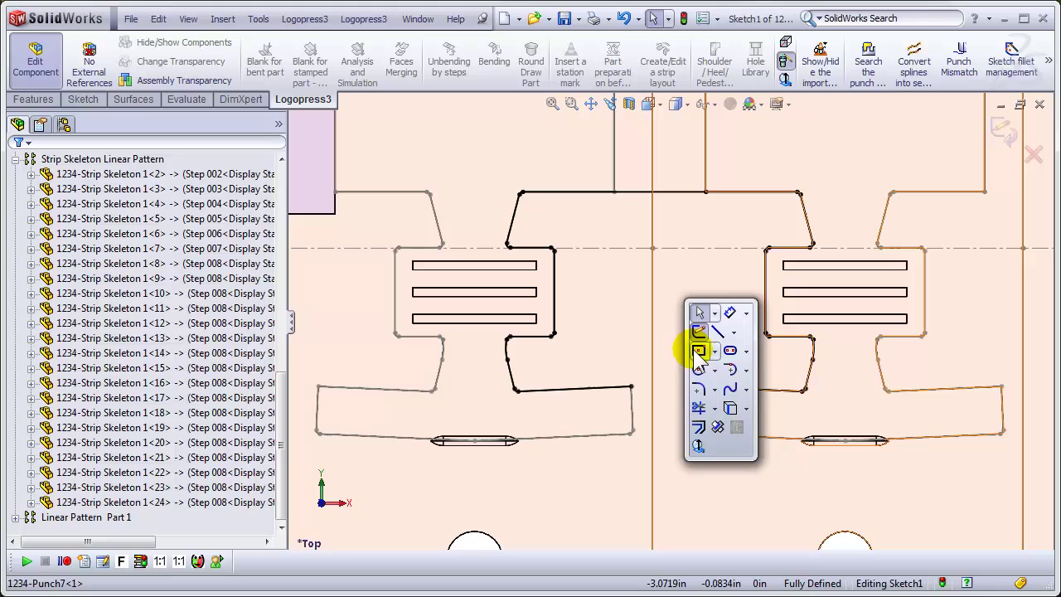
left_click(699, 427)
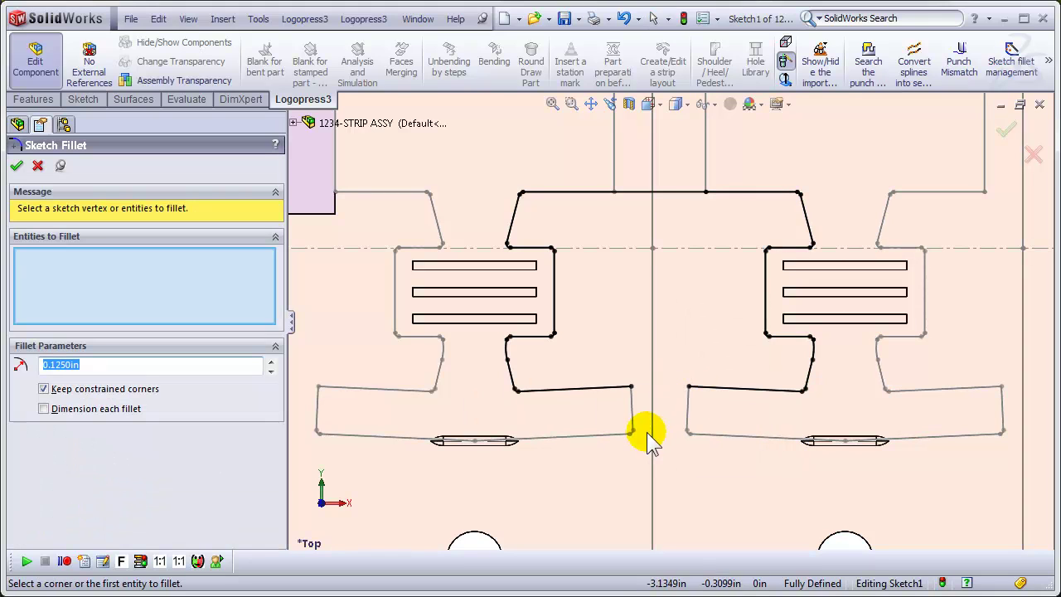
left_click(611, 388)
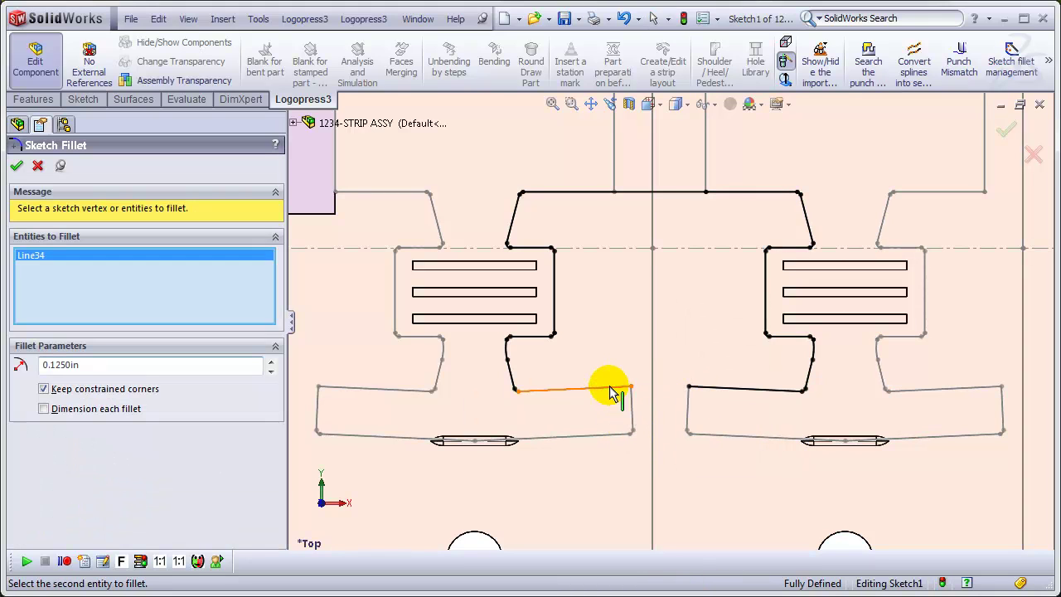
left_click(704, 388)
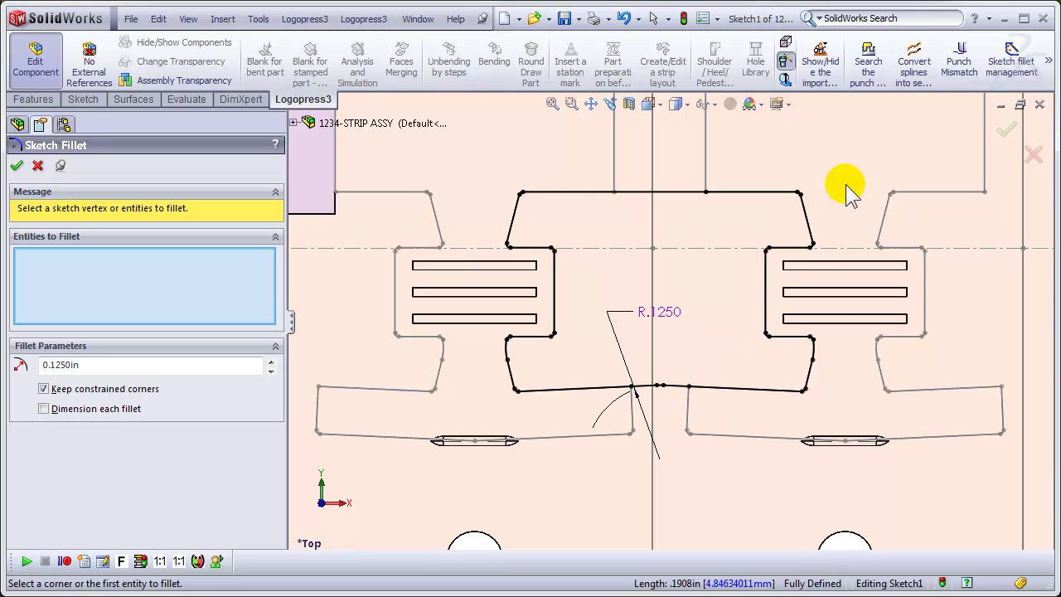
left_click(1004, 131)
left_click(991, 141)
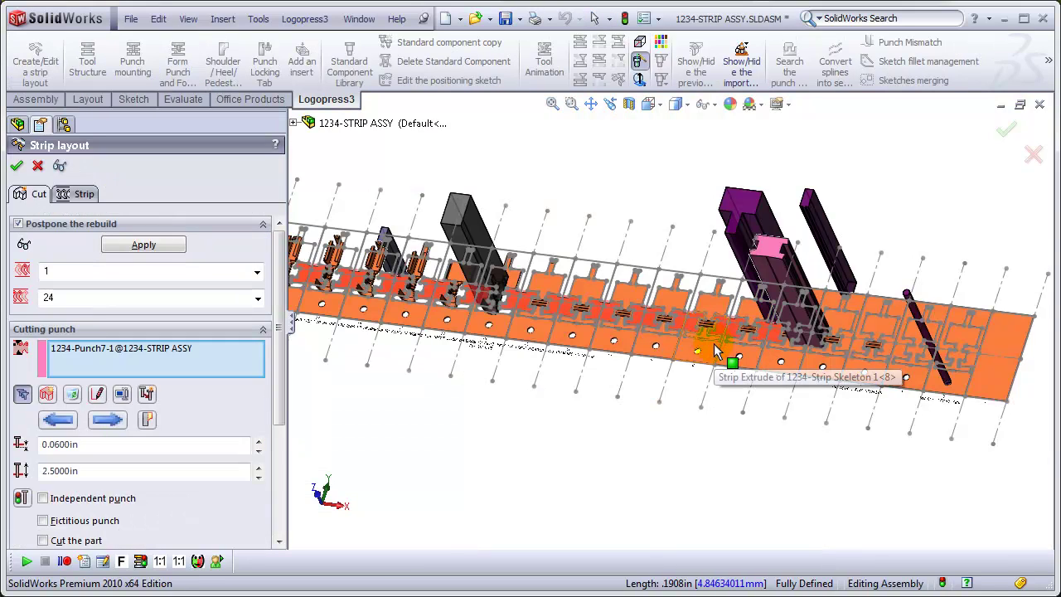
Add new cutting punch 1234-Punch8 and zoom in on the station gap below the Punch7 cut.
left_click(48, 394)
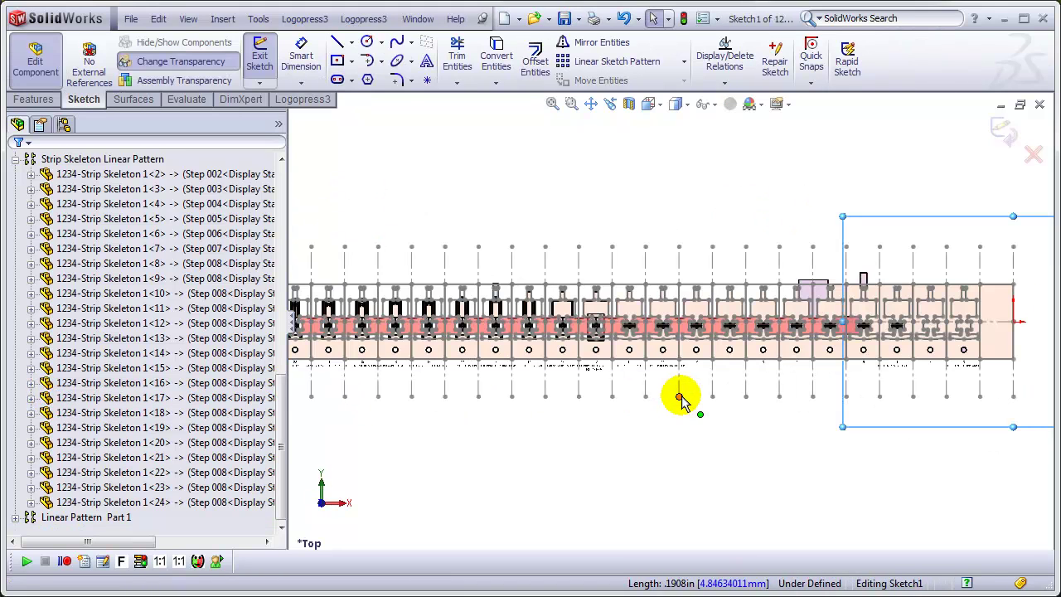
key("z")
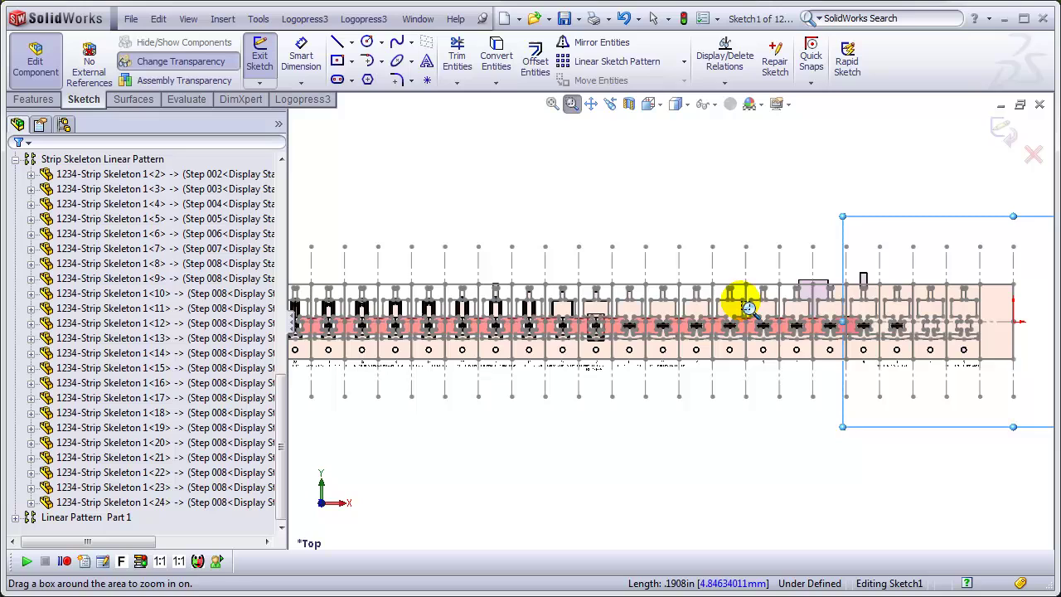
left_click_drag(749, 308, 829, 357)
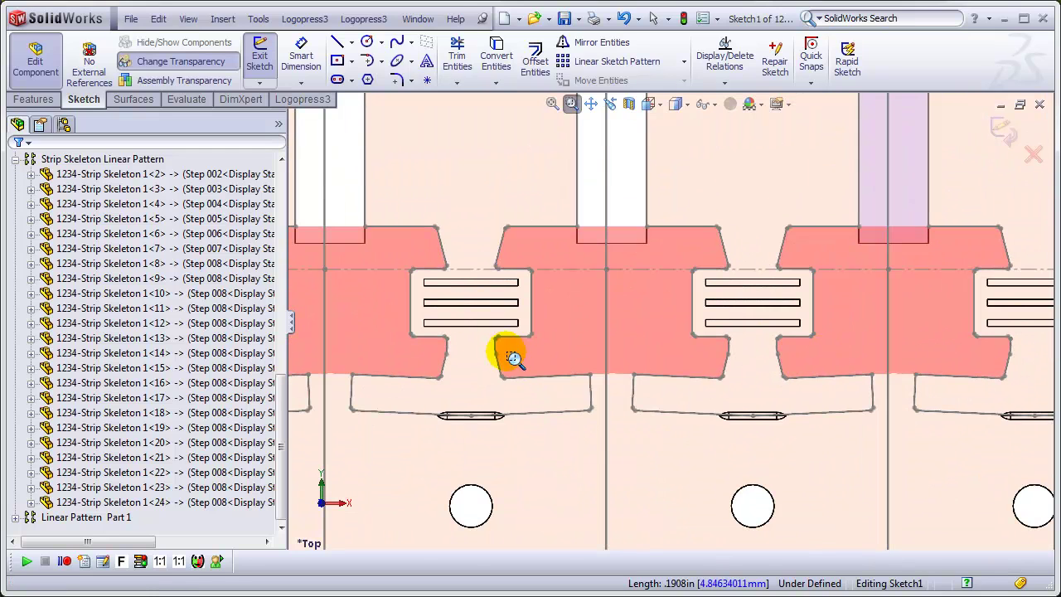
left_click_drag(431, 314, 797, 526)
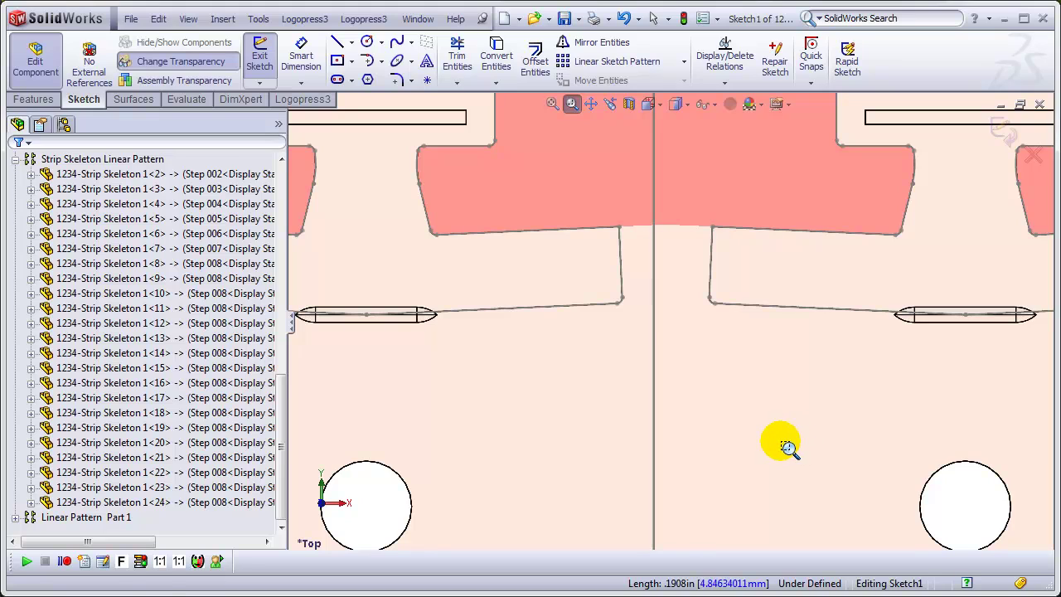
key("r")
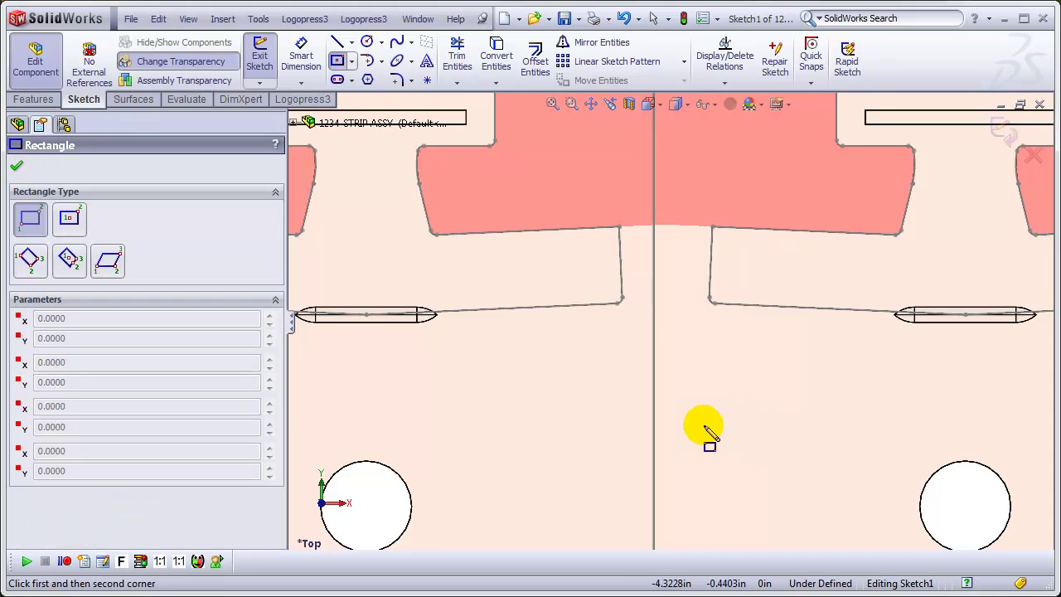
Draw a mismatch rectangle across the station gap and find the punch contours within it.
left_click(488, 381)
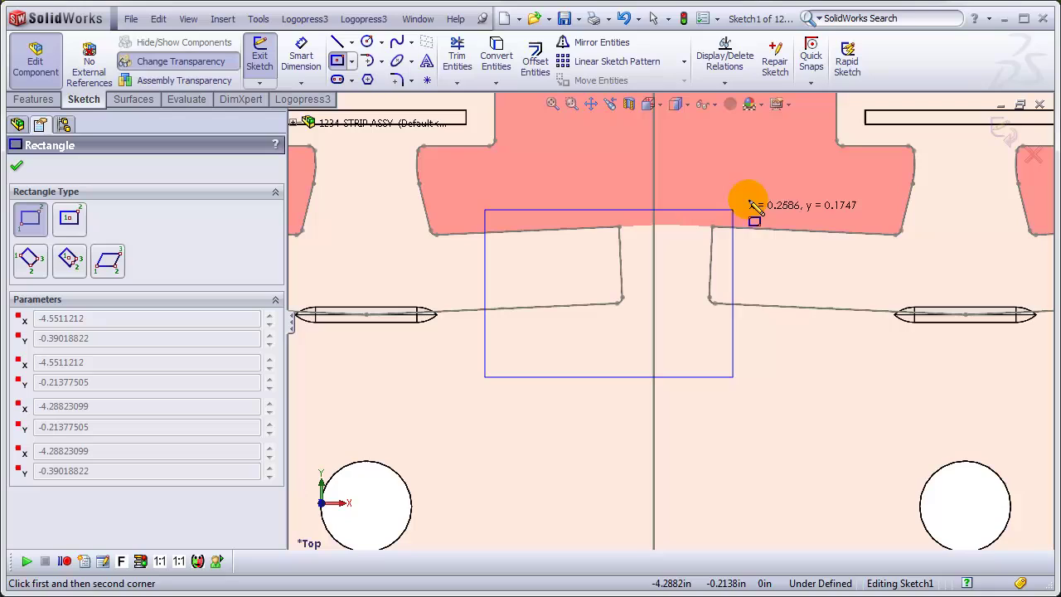
left_click(800, 252)
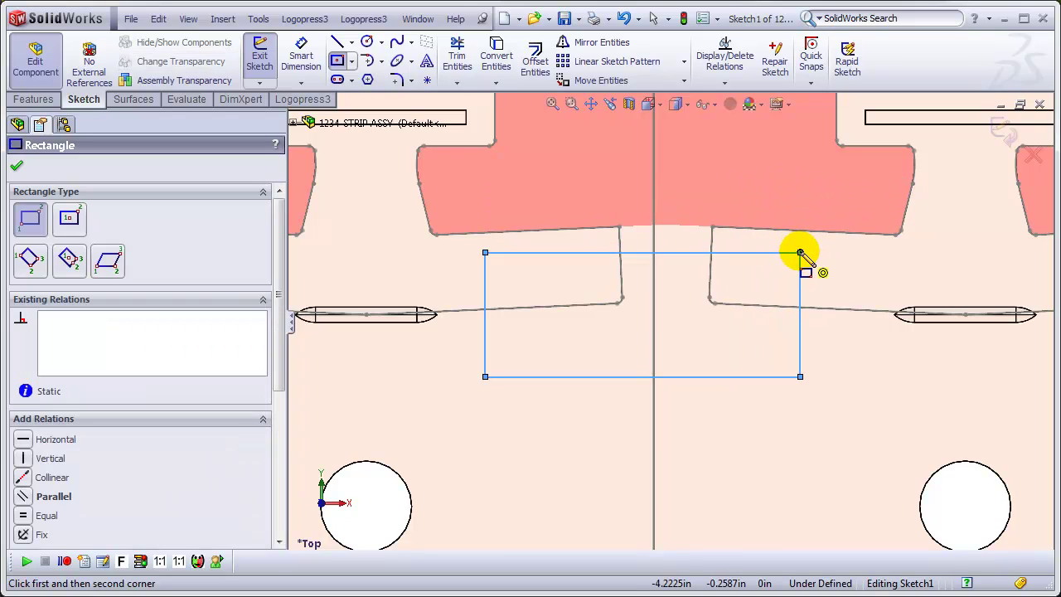
left_click(297, 99)
left_click(868, 63)
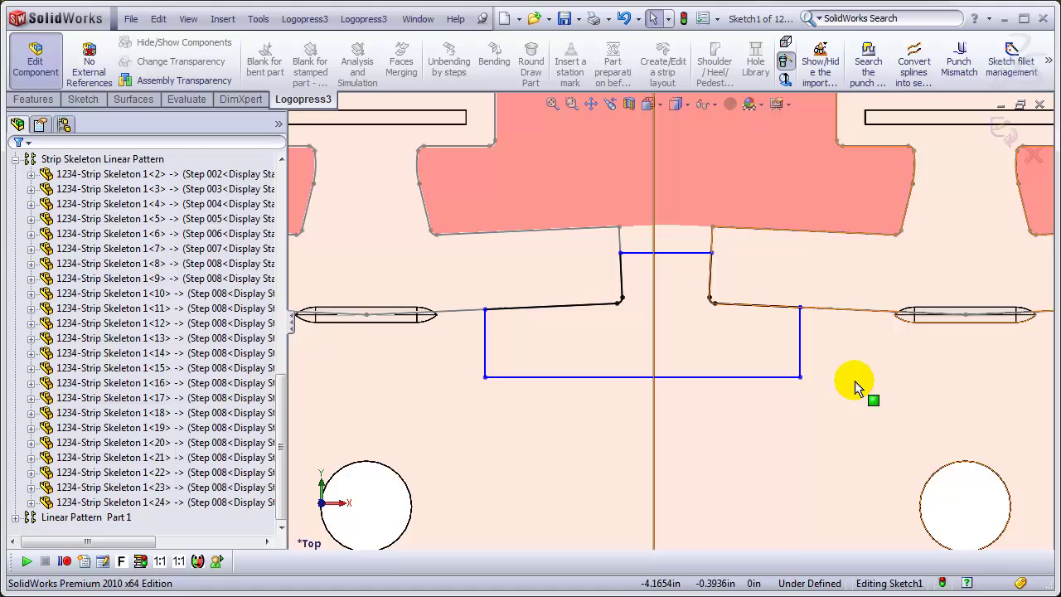
Round both notch corners and both lower rectangle corners with 0.008 in fillets.
key("s")
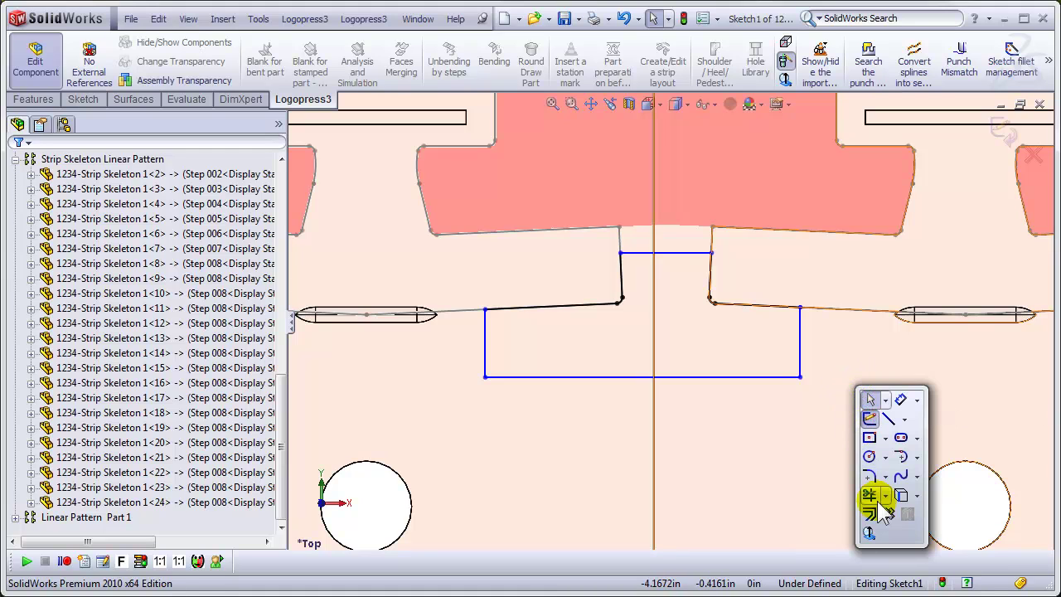
left_click(870, 476)
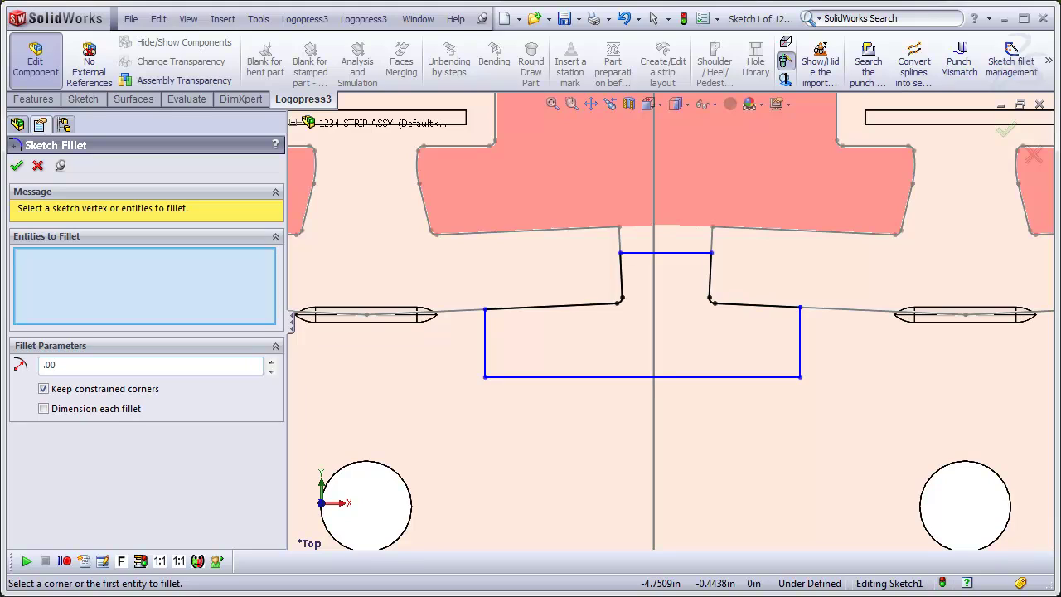
left_click(621, 252)
left_click(710, 253)
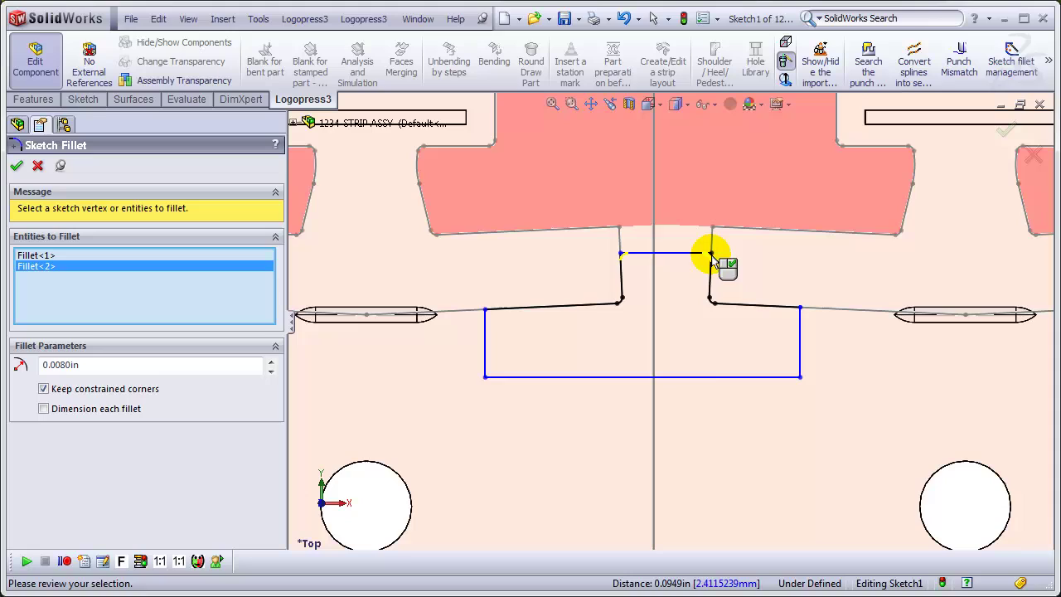
left_click(485, 378)
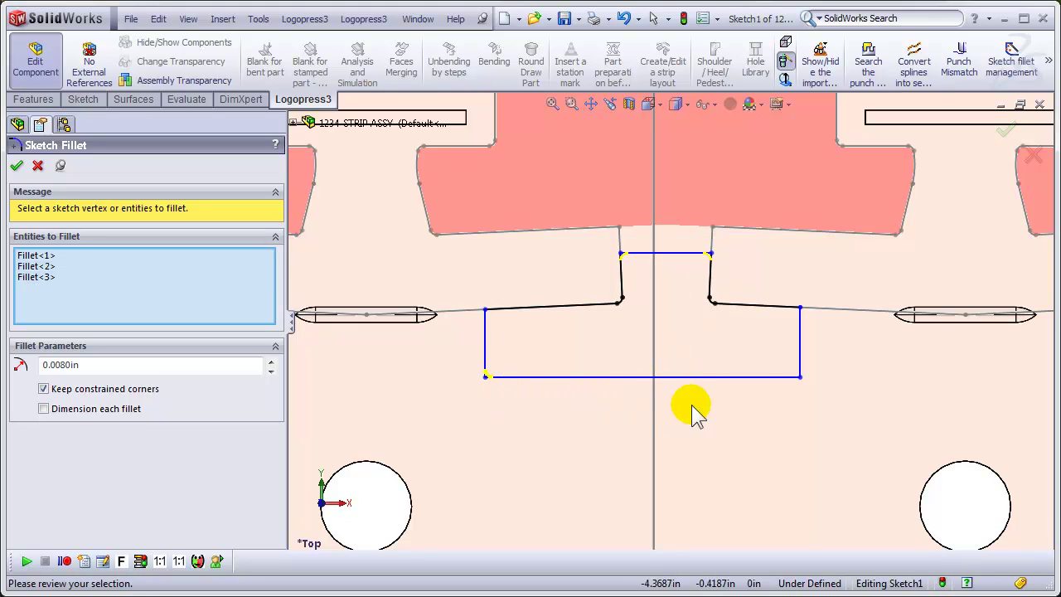
left_click(800, 377)
key("Return")
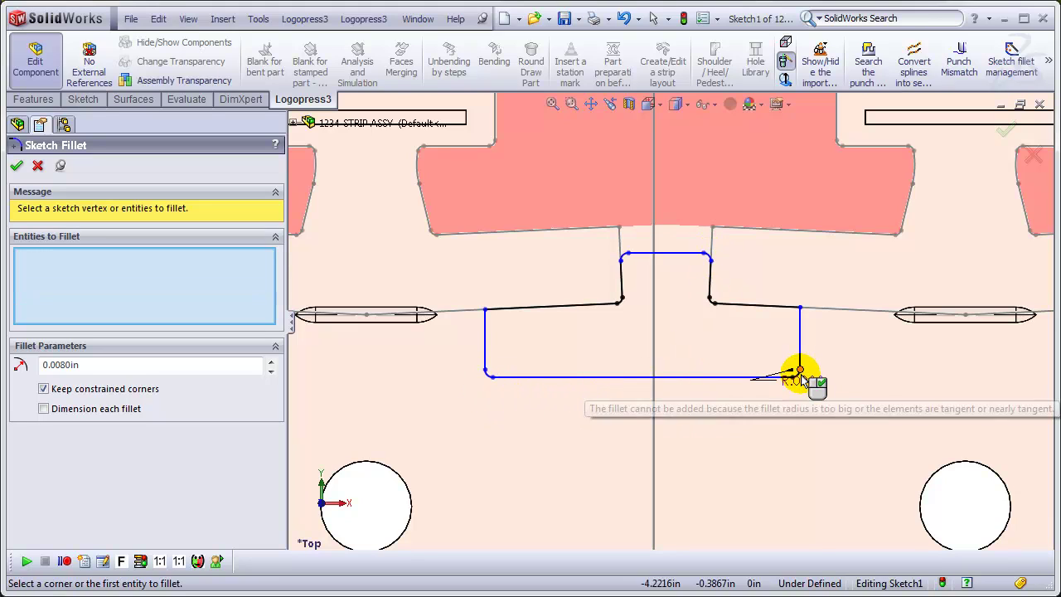
left_click(583, 308)
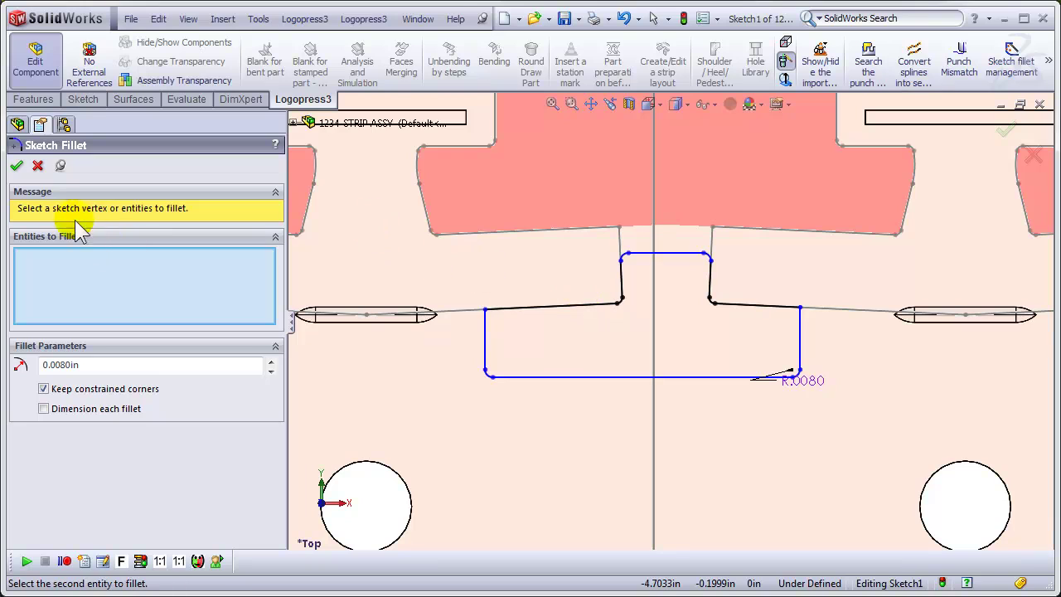
left_click(17, 166)
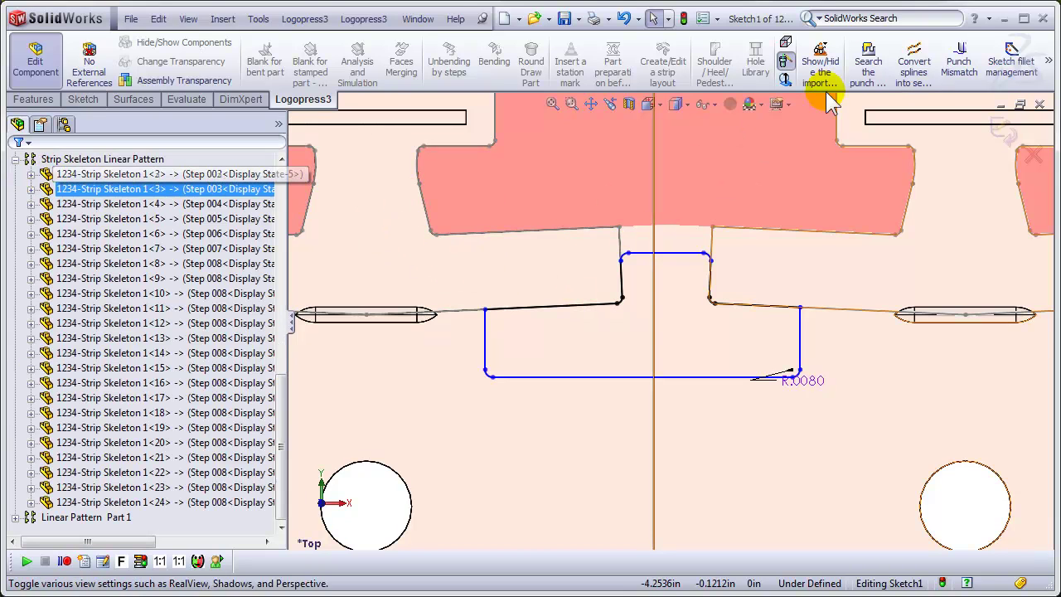
Create a punch mismatch at the left corner between the strip-edge line and punch side.
left_click(961, 66)
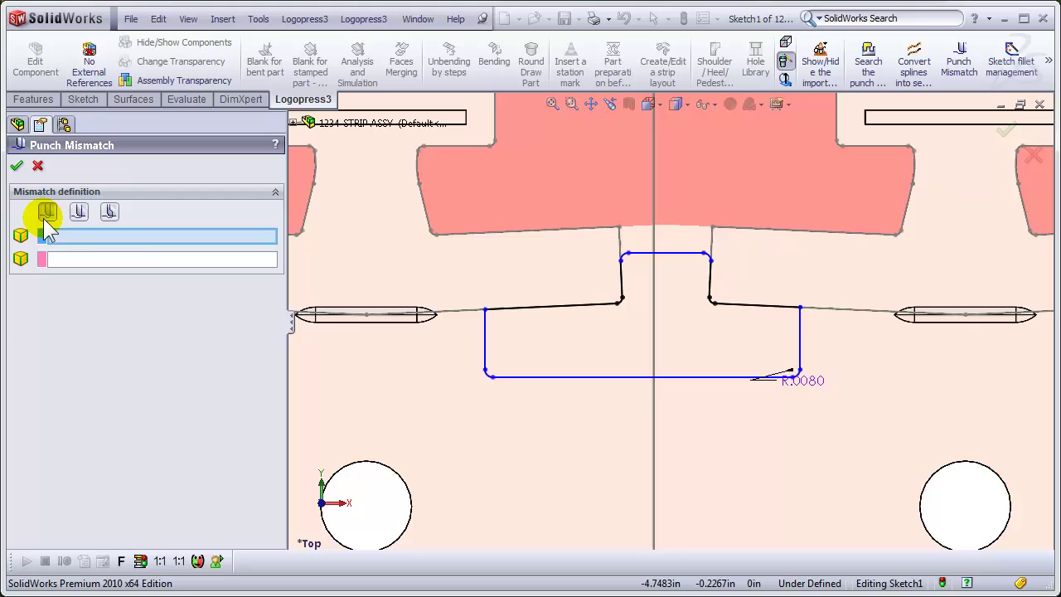
left_click(501, 318)
left_click(488, 325)
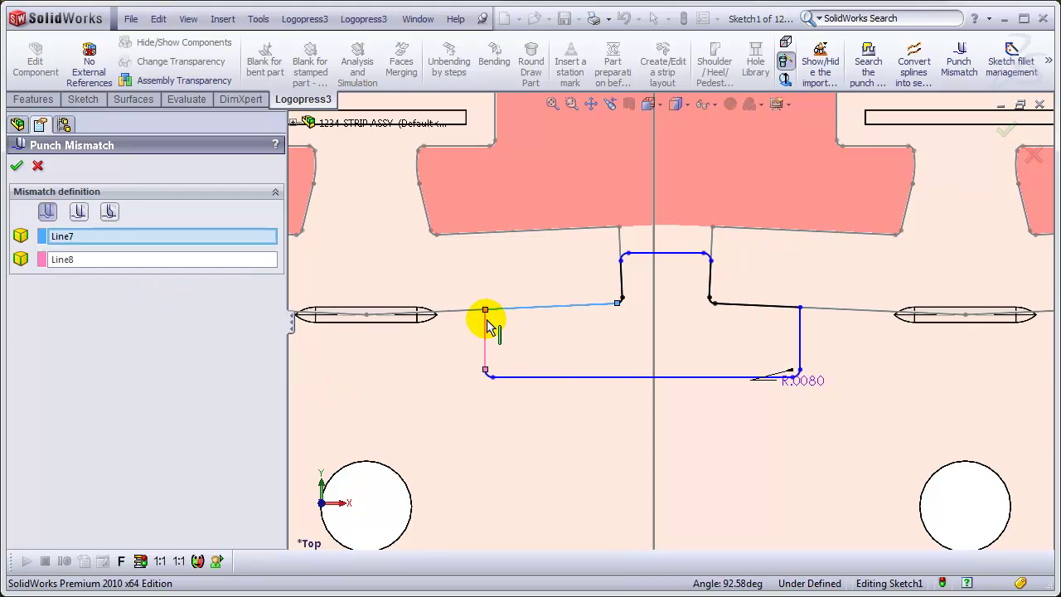
scroll(479, 310, "down", 5)
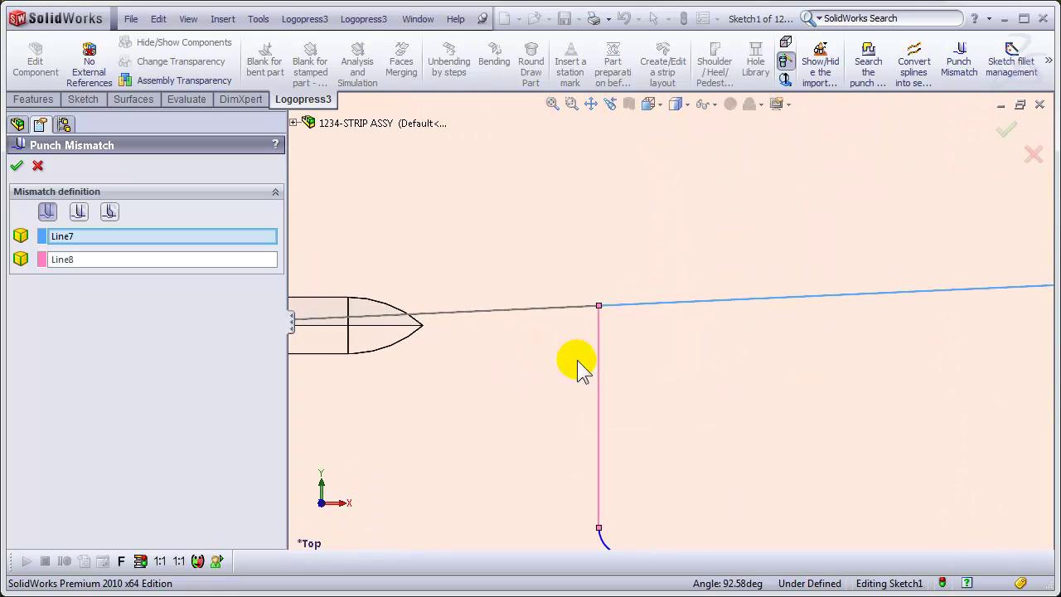
key("Return")
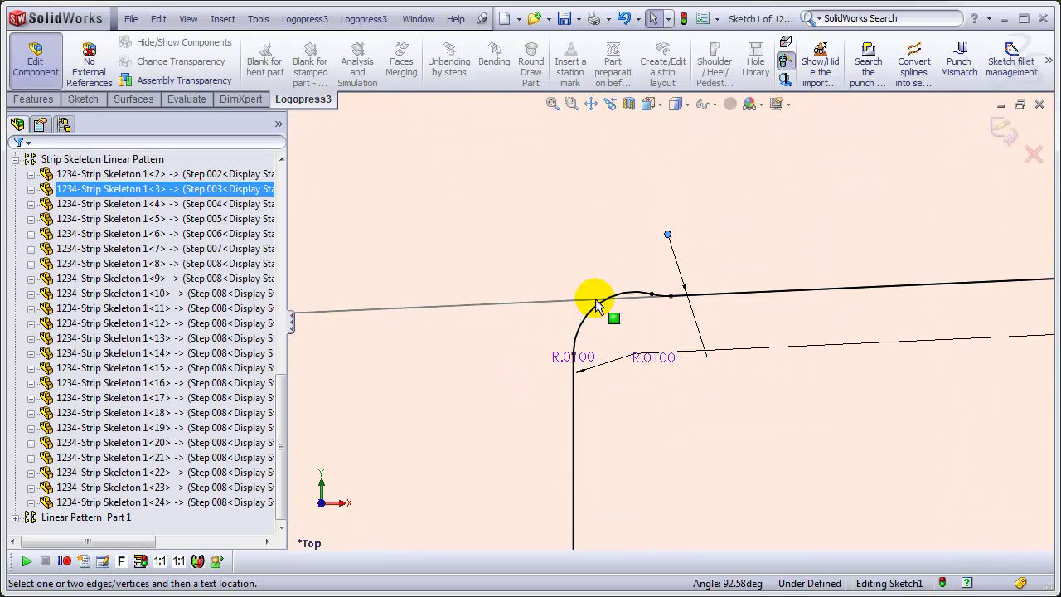
scroll(595, 302, "up", 6)
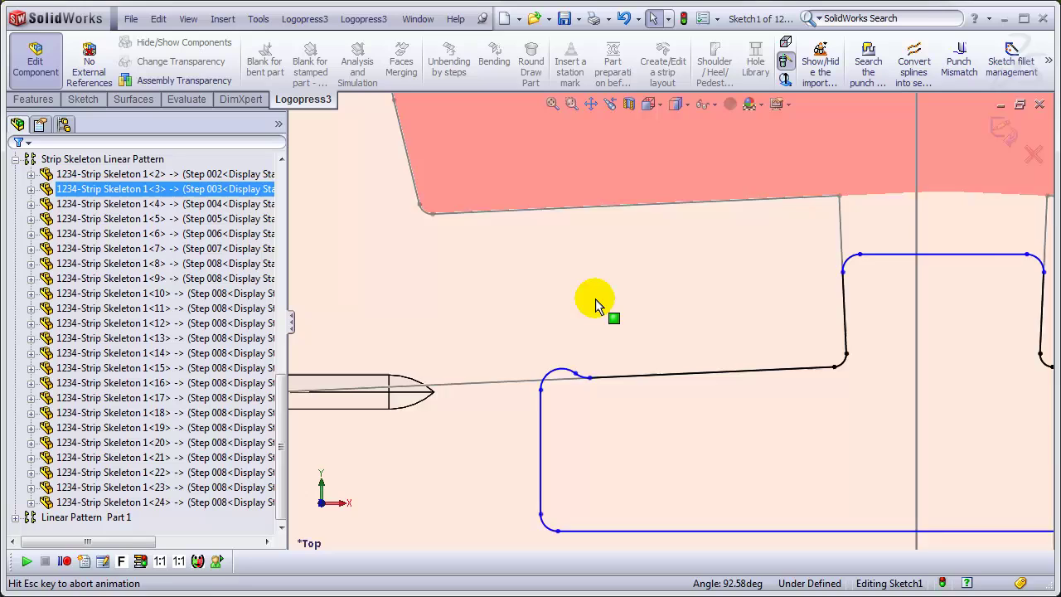
Add a second punch mismatch at the right corner between strip line and punch side.
key("z")
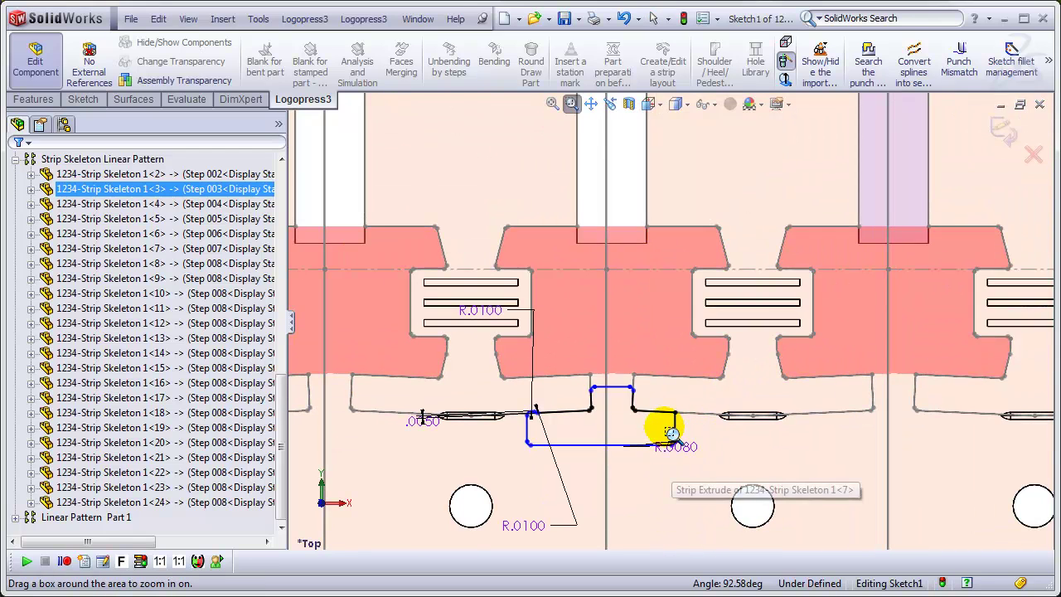
left_click_drag(655, 390, 723, 440)
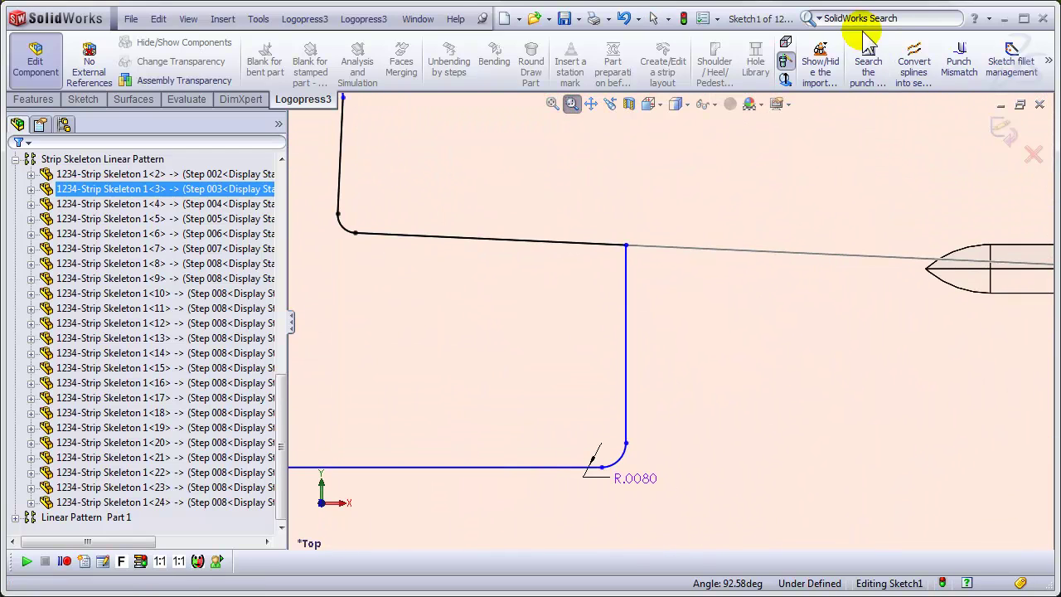
left_click(959, 59)
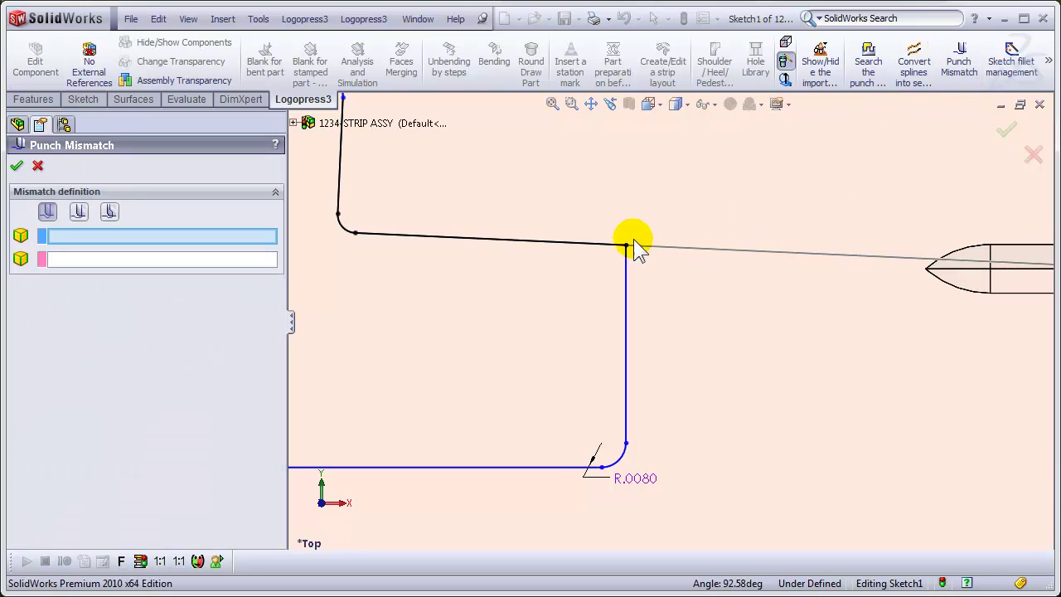
left_click(607, 245)
left_click(627, 276)
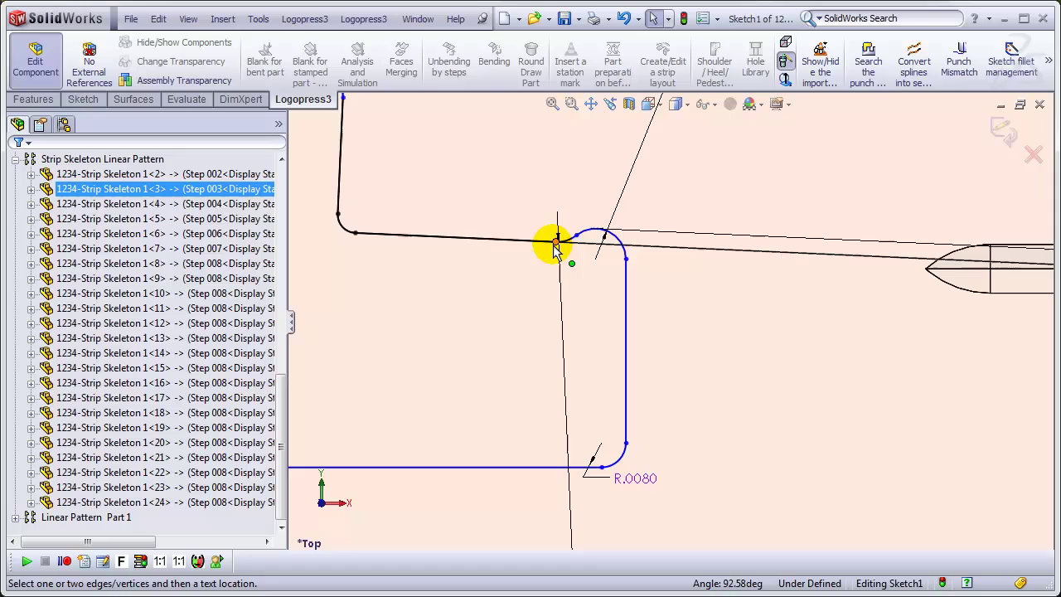
Drag the notch's top line upward into the punch.
scroll(557, 249, "up", 5)
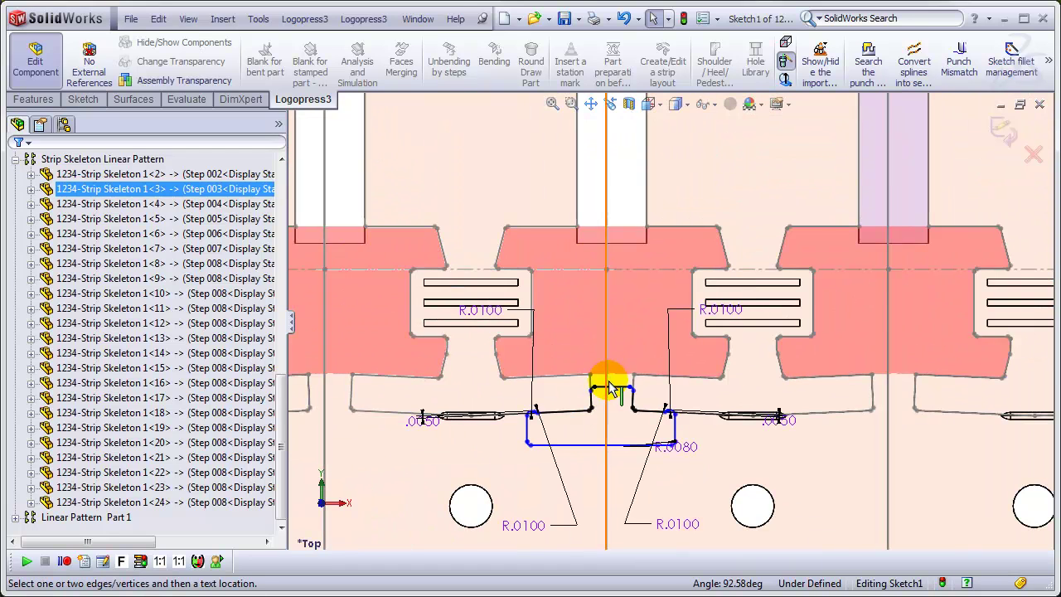
scroll(611, 381, "down", 4)
scroll(609, 390, "down", 2)
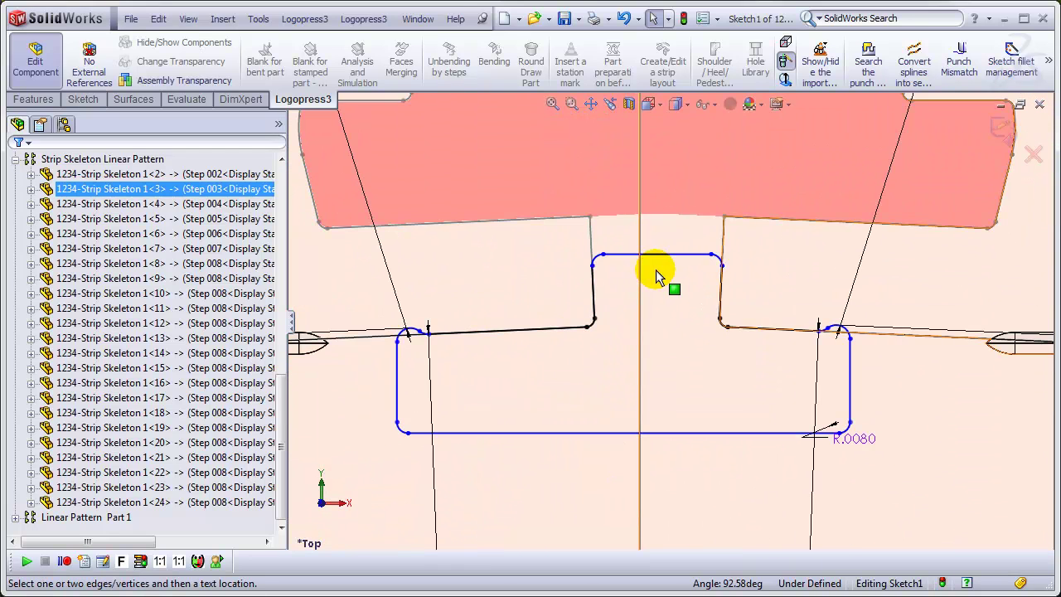
left_click_drag(669, 248, 671, 174)
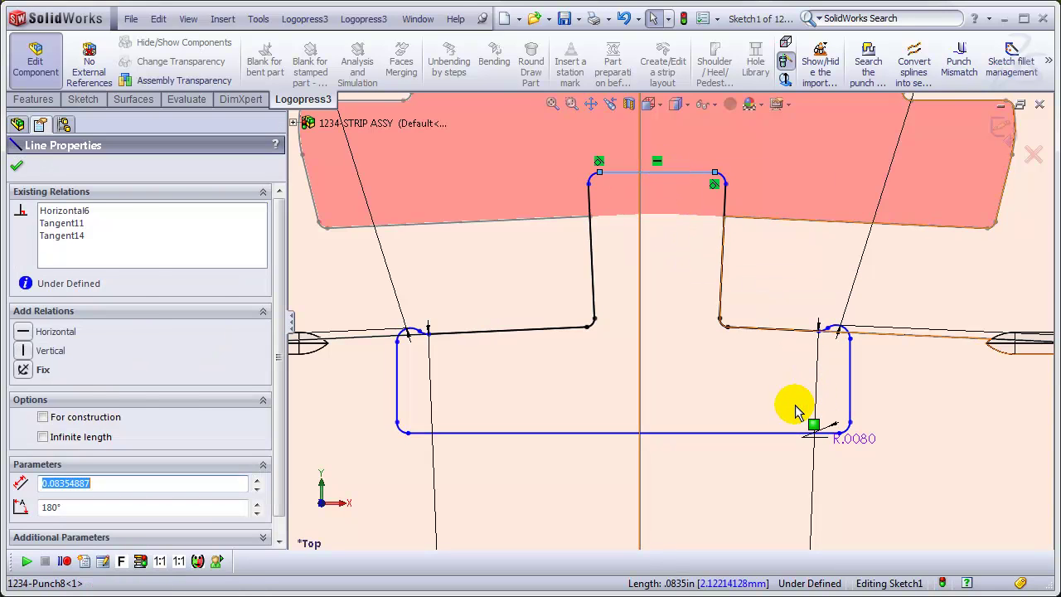
Dimension the step height from the bottom line as 0.07 in.
key("d")
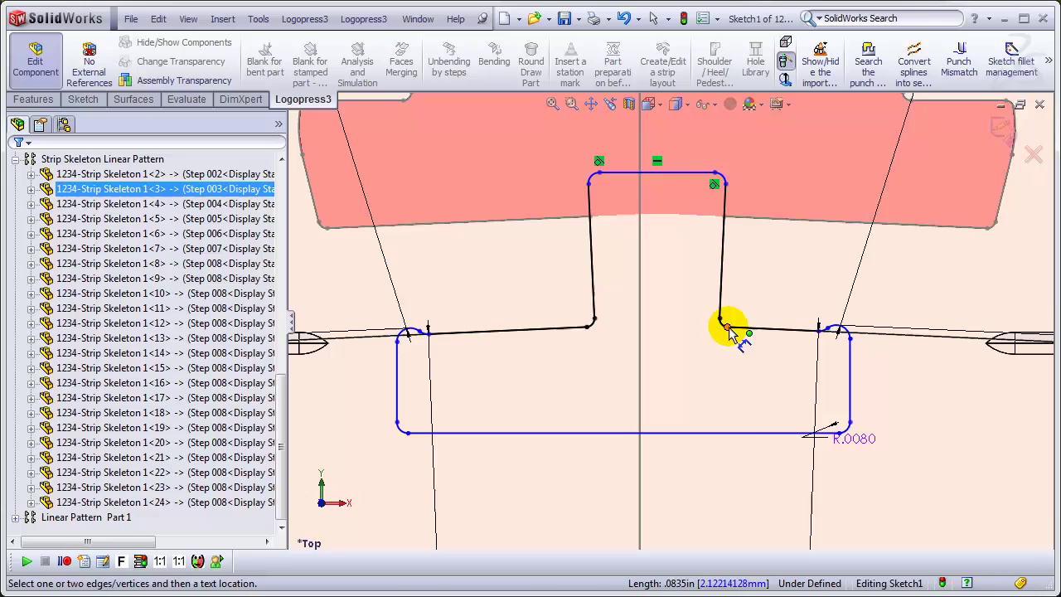
left_click(728, 328)
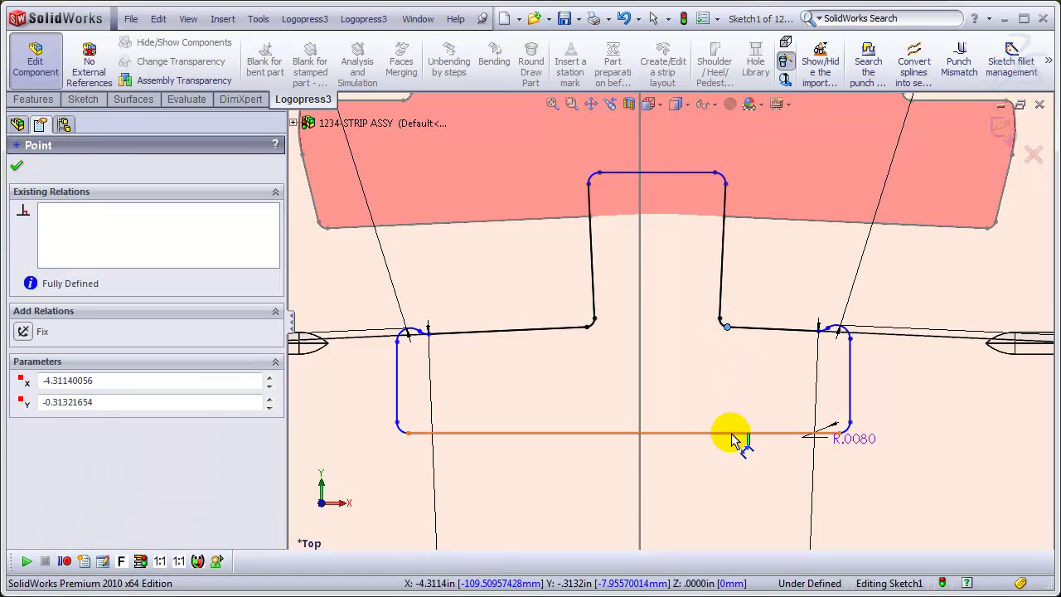
left_click(736, 432)
left_click(749, 395)
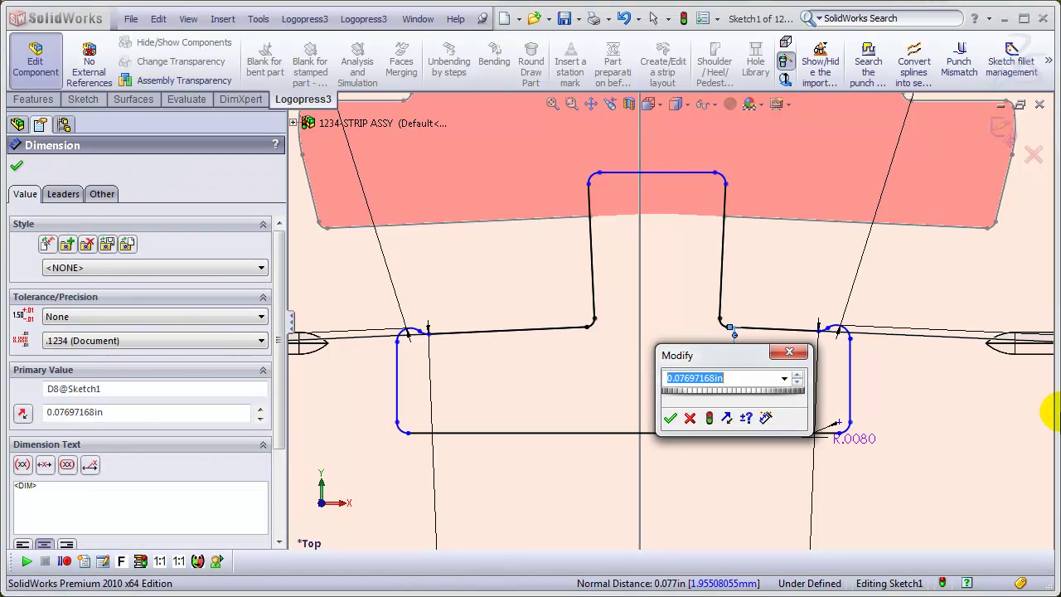
key("Return")
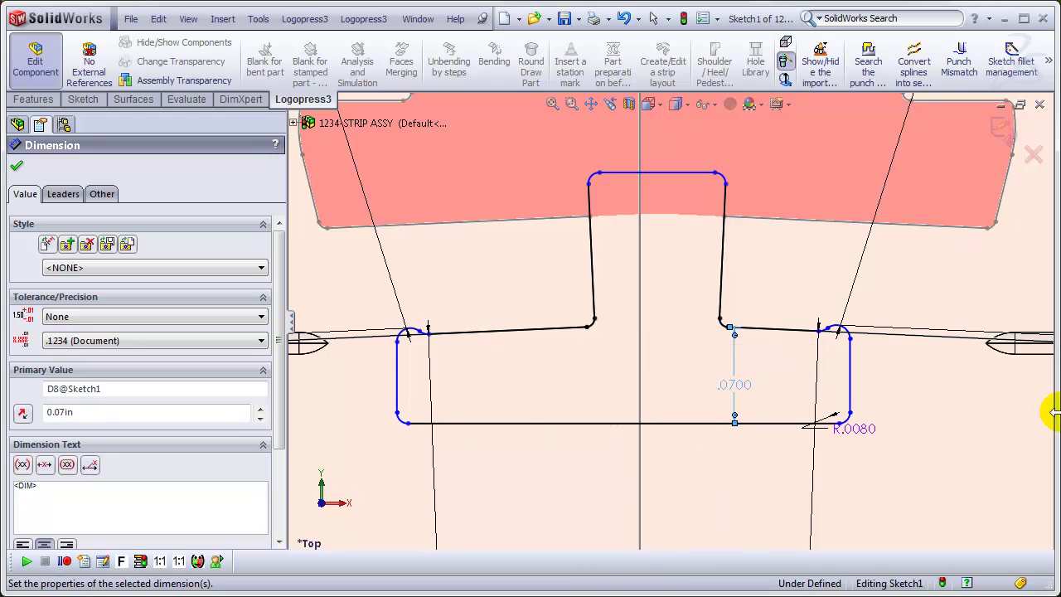
Dimension the notch top above the bottom line and set it to 0.18 in.
left_click(671, 431)
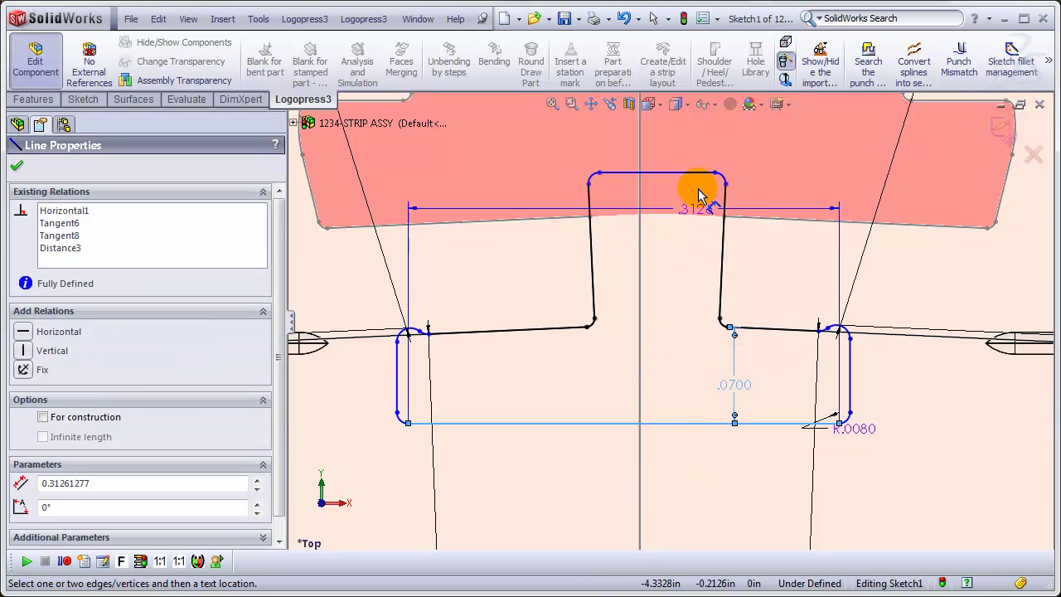
left_click(680, 174)
left_click(686, 284)
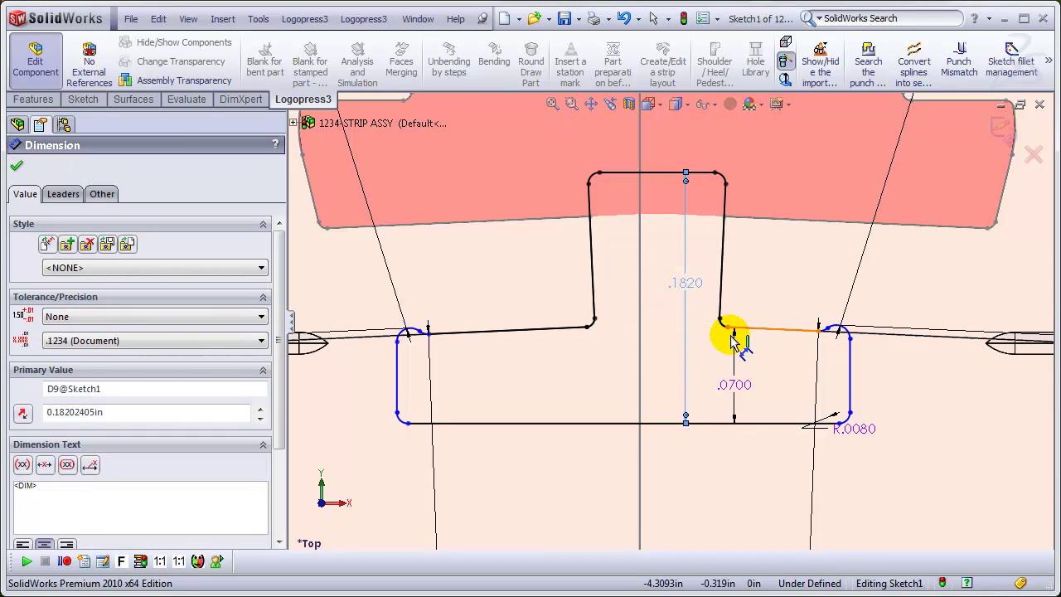
double_click(685, 284)
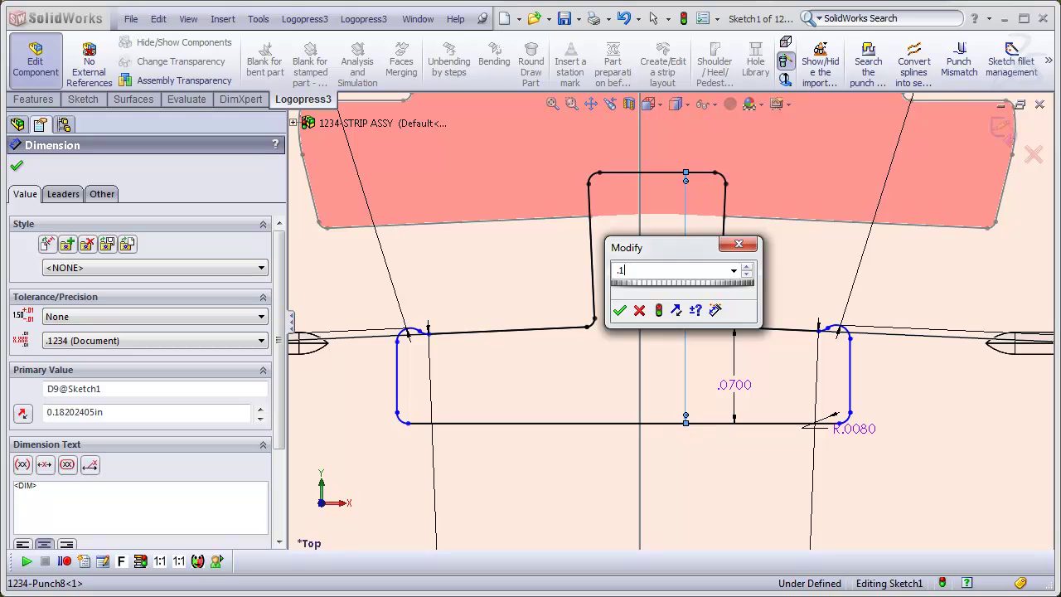
key("Return")
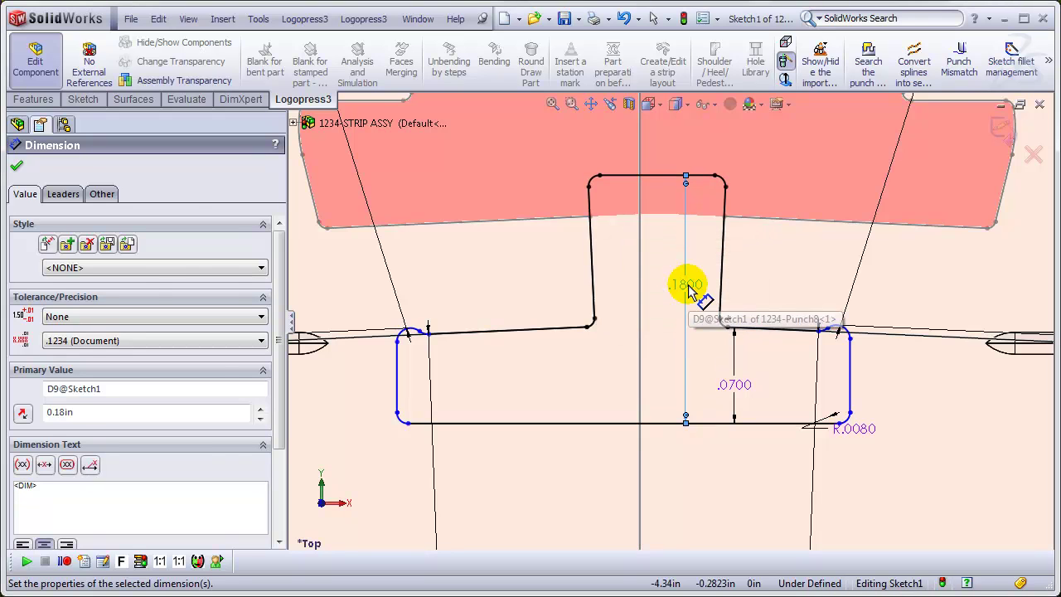
key("Escape")
Draw a construction line from the notch top to the bottom edge and make it vertical.
key("l")
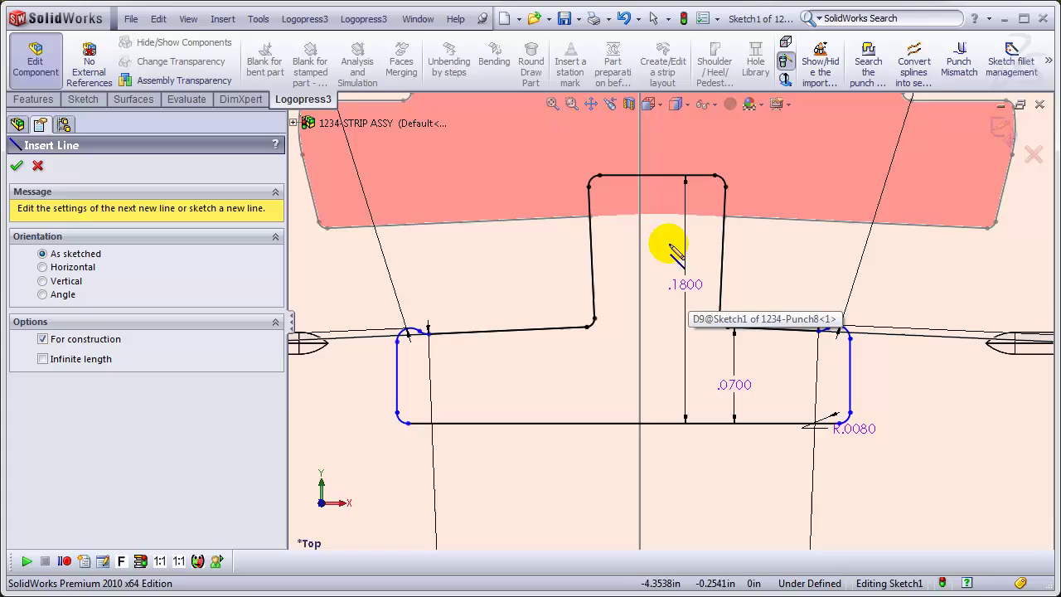
left_click(657, 175)
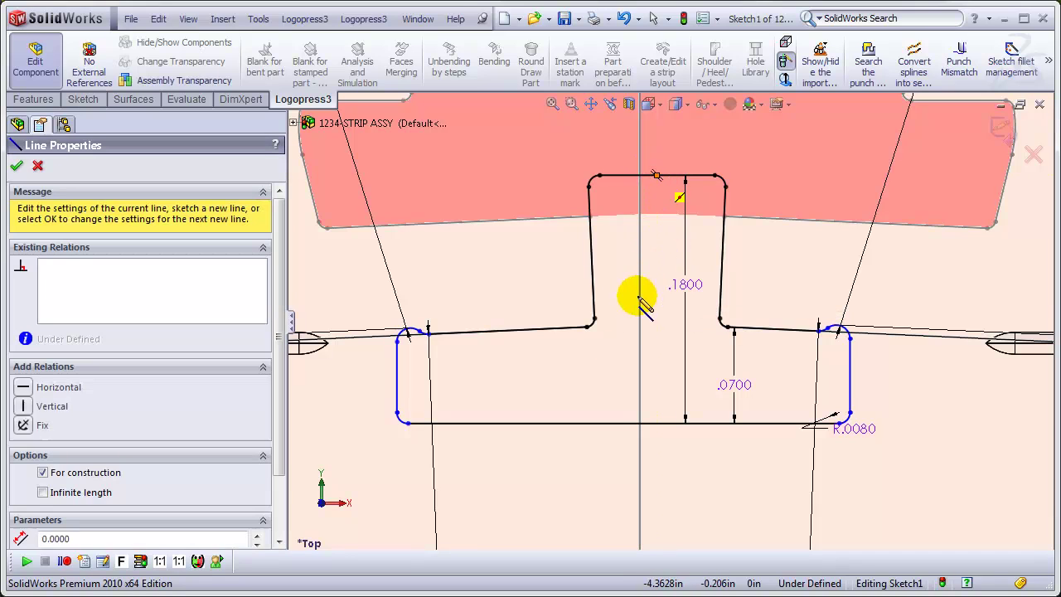
left_click(623, 423)
key("Escape")
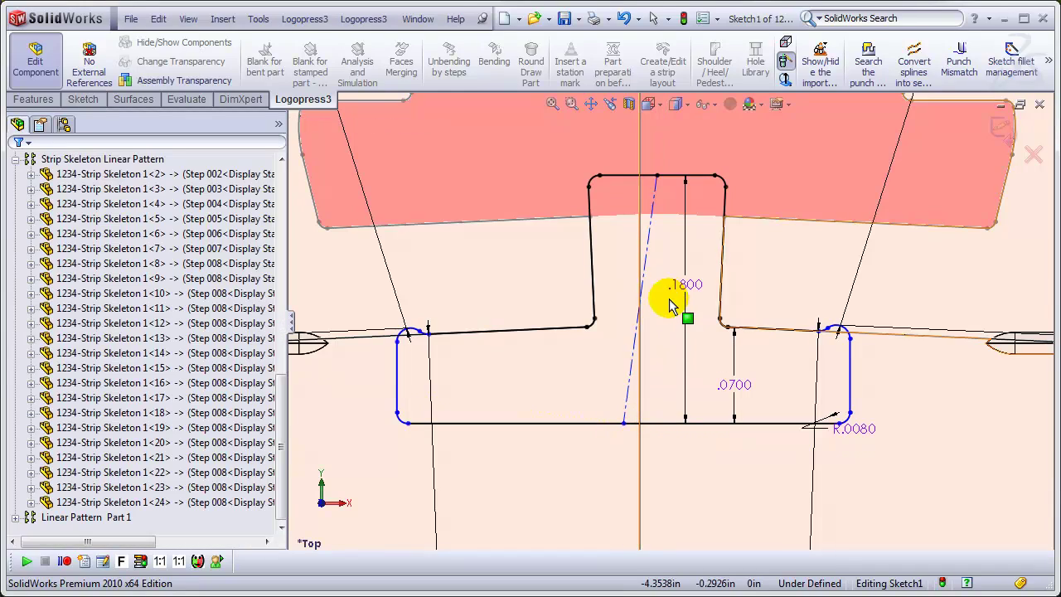
left_click(646, 265)
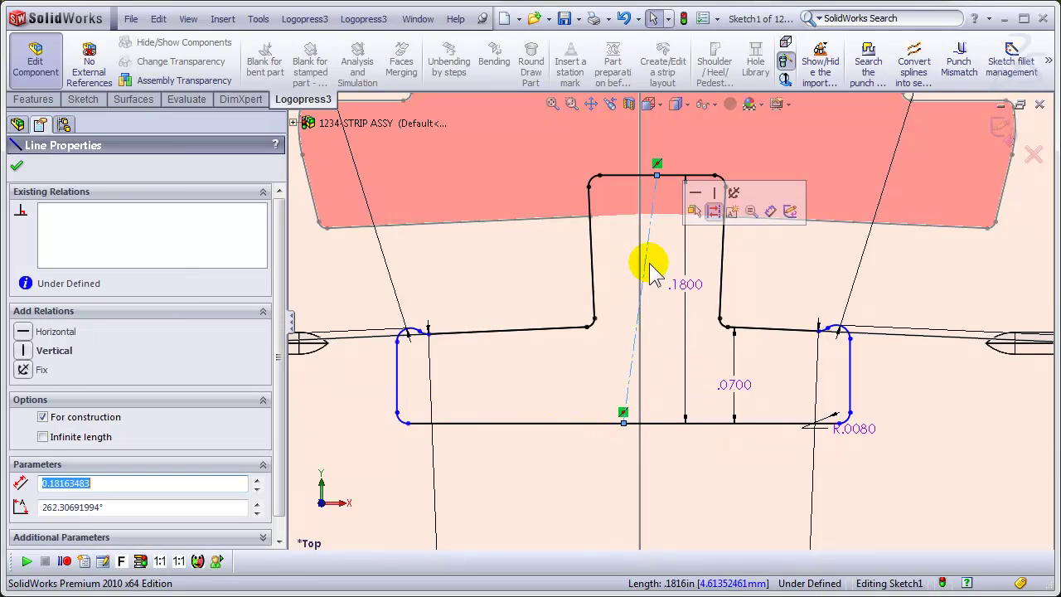
left_click(714, 194)
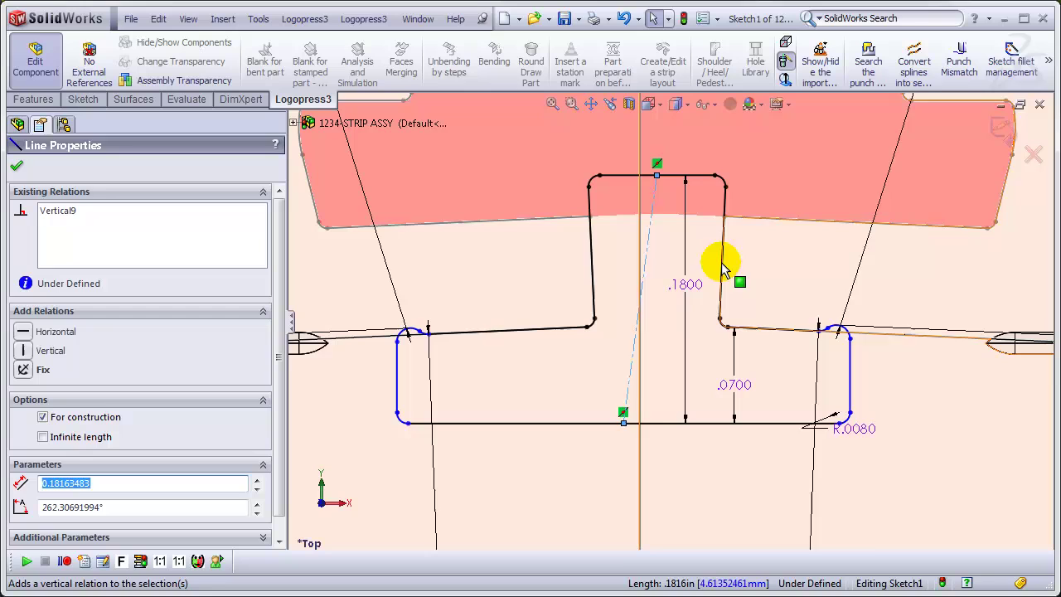
Dimension the slot width between its edges to .55 and close the punch sketch.
key("d")
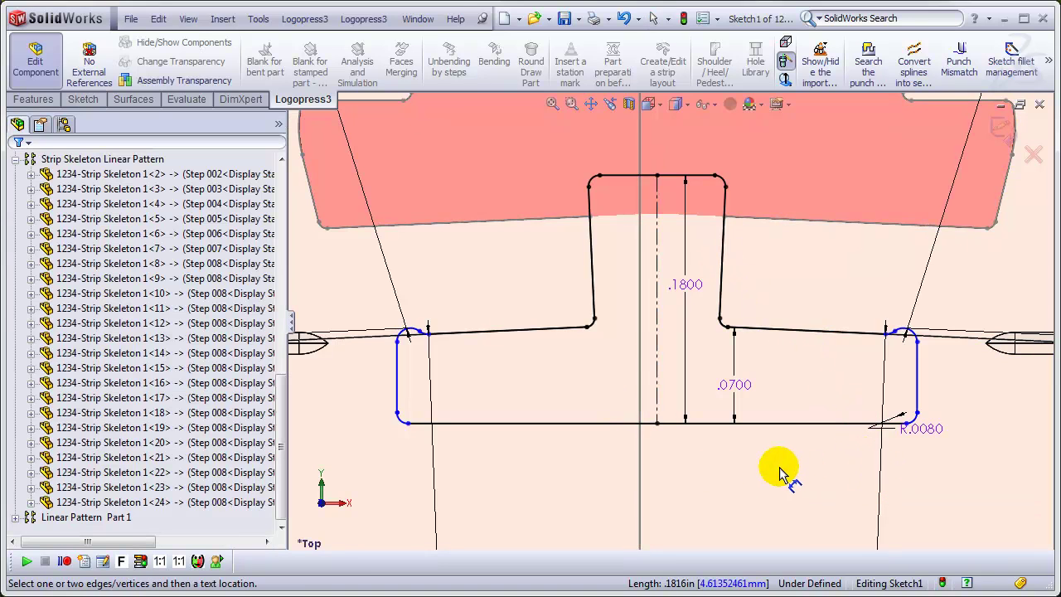
left_click(398, 365)
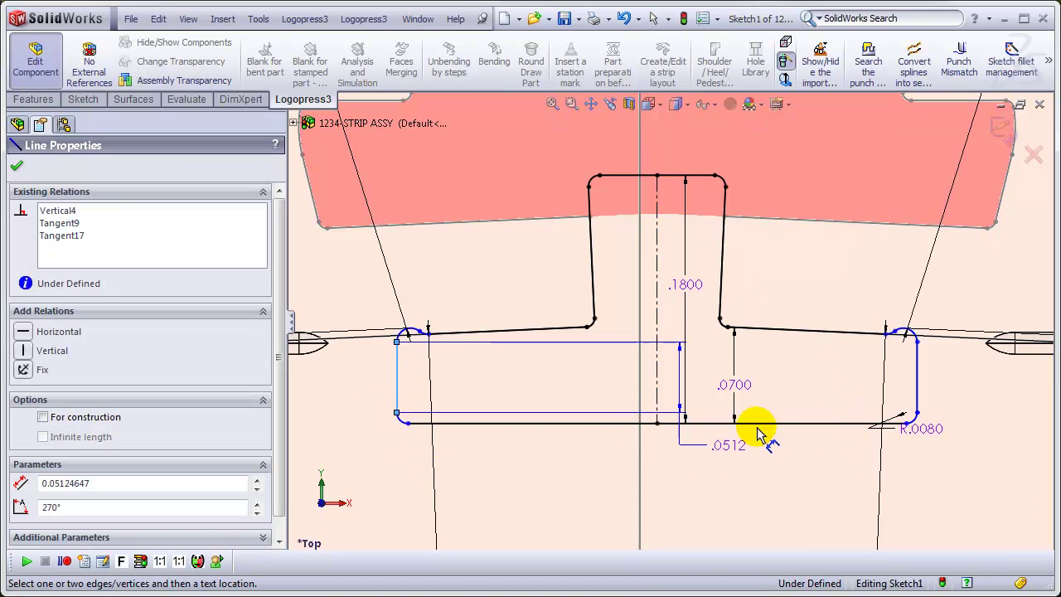
left_click(920, 373)
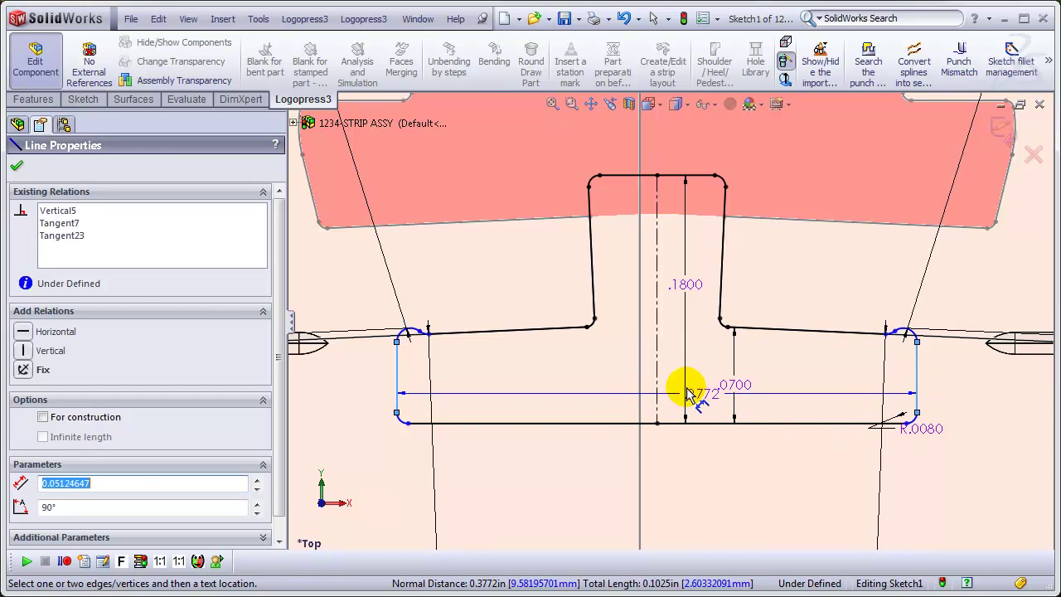
left_click(539, 361)
type(".55")
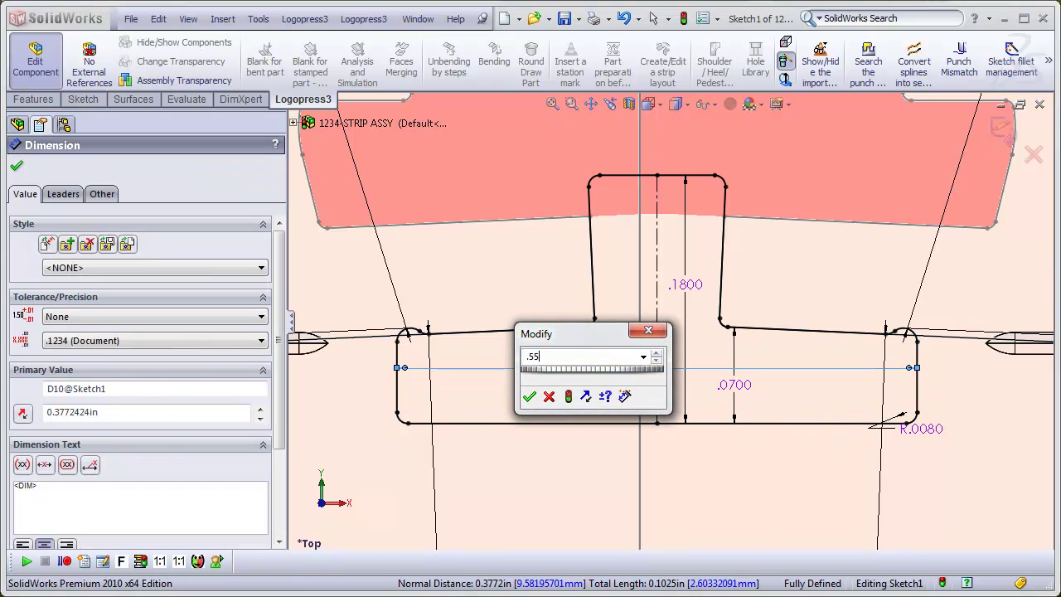
key("Return")
scroll(547, 377, "down", 4)
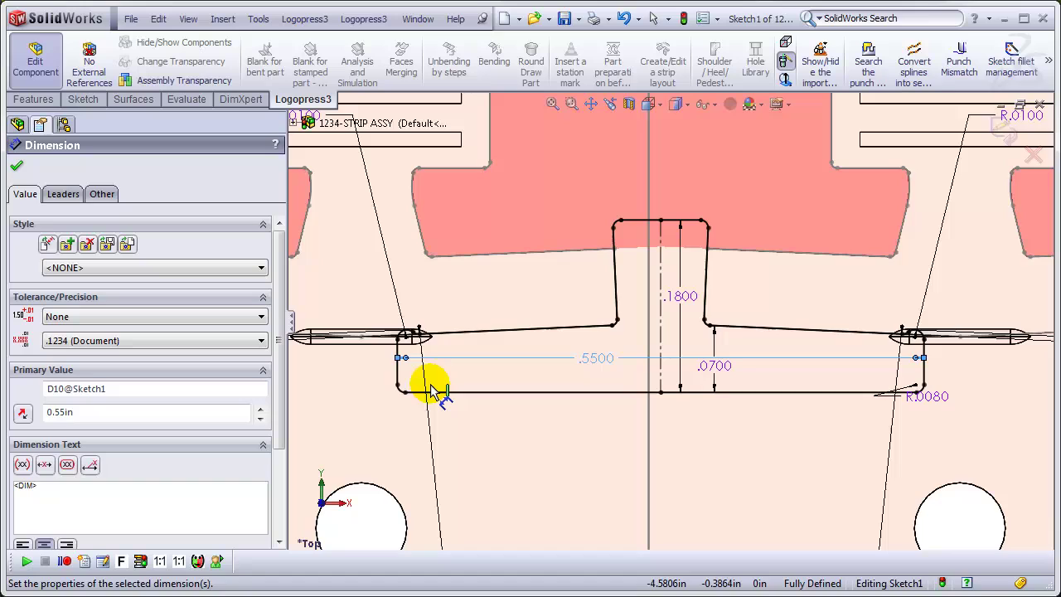
scroll(423, 379, "up", 5)
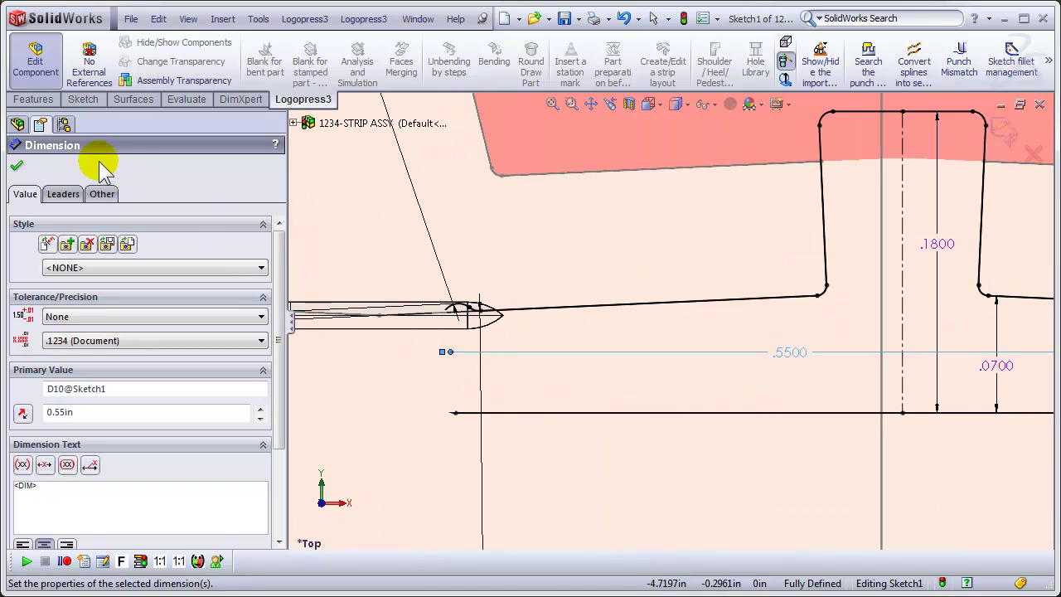
left_click(17, 165)
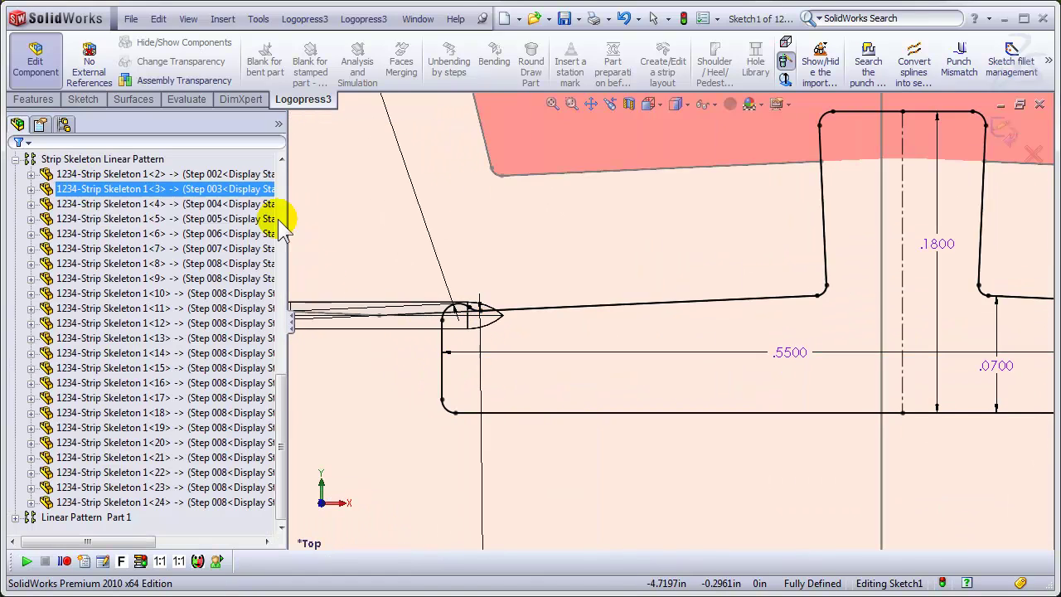
left_click(1003, 130)
Return to the strip assembly, rebuild the strip layout with repaired Punch8, and update strip information.
right_click(829, 340)
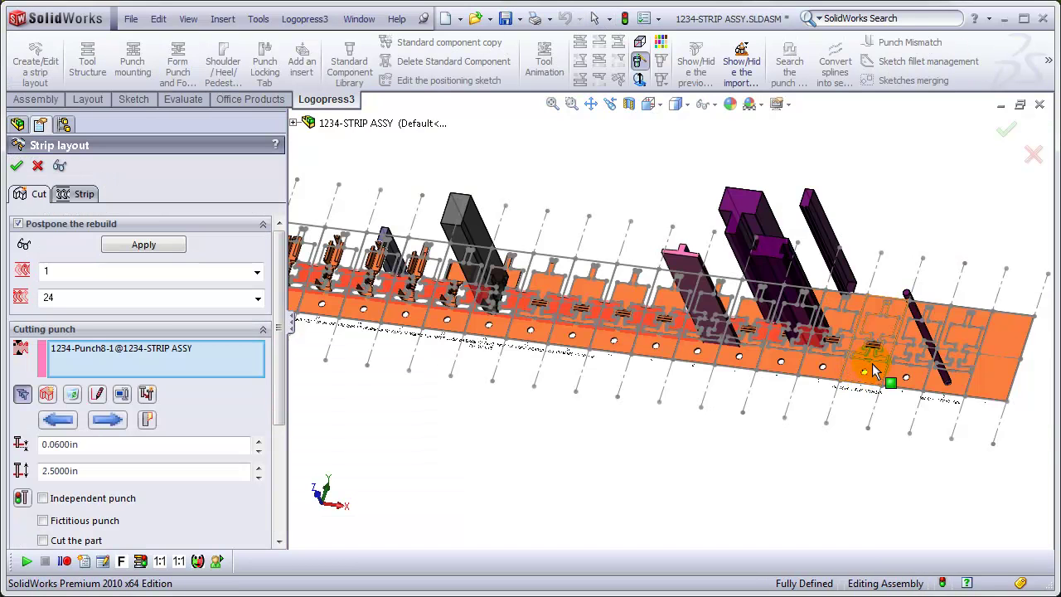
left_click(144, 245)
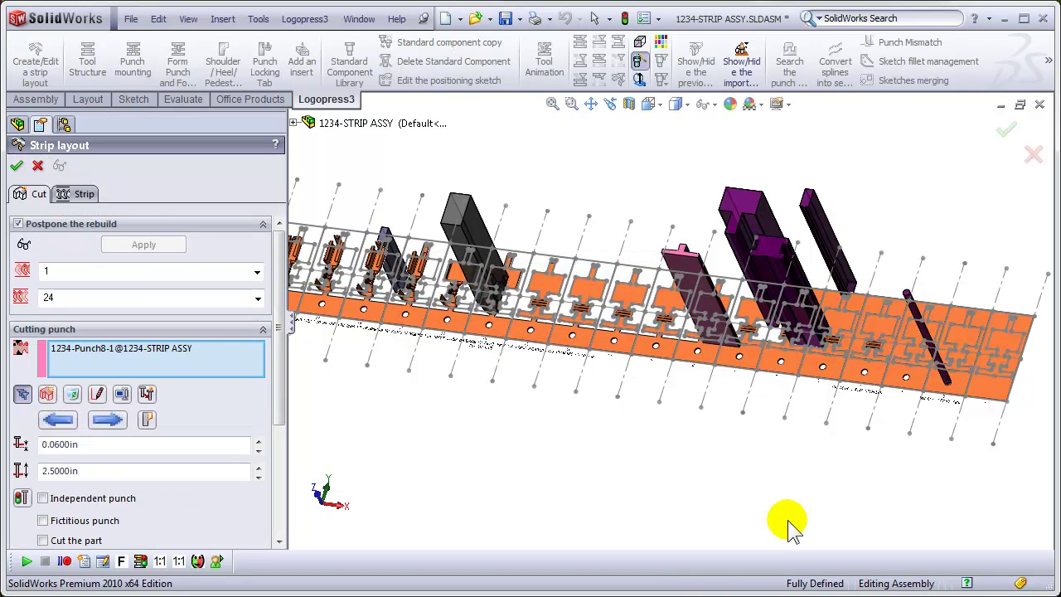
left_click(18, 166)
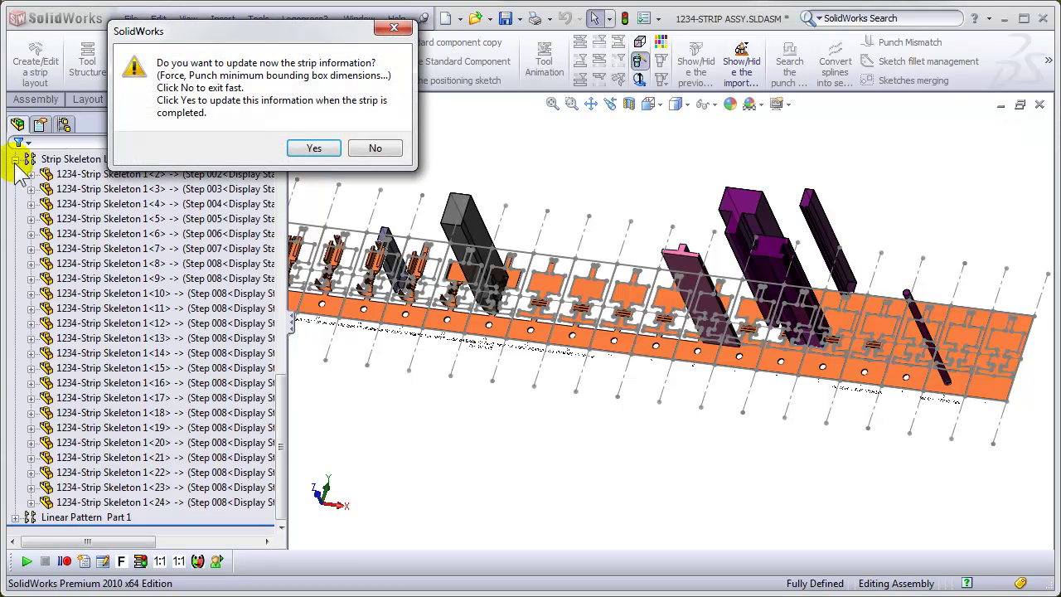
left_click(314, 150)
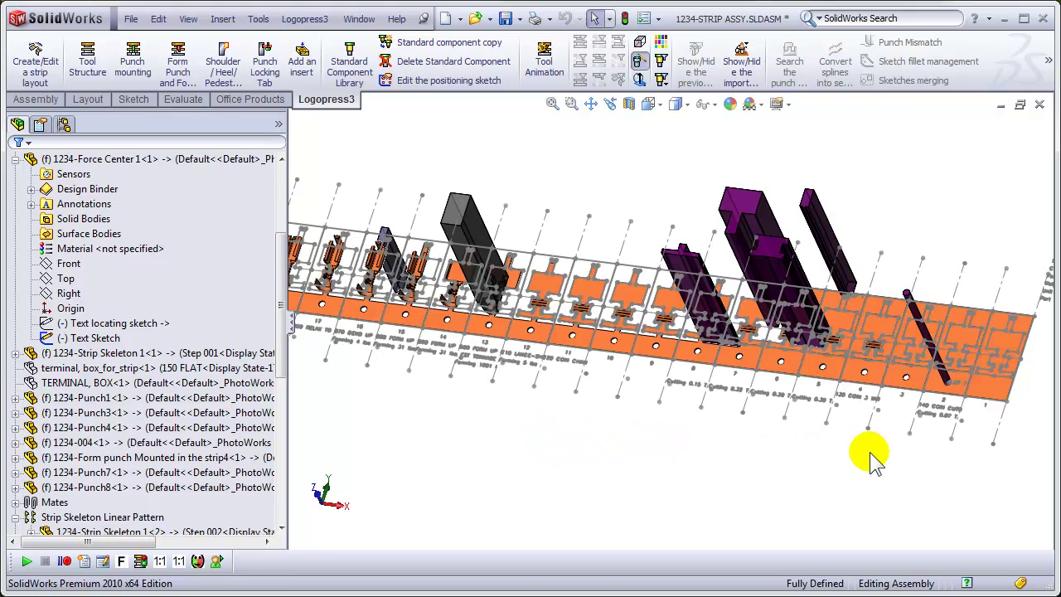
Hide the strip layout sketches and show the Text Sketch and Text locating sketch.
left_click(308, 18)
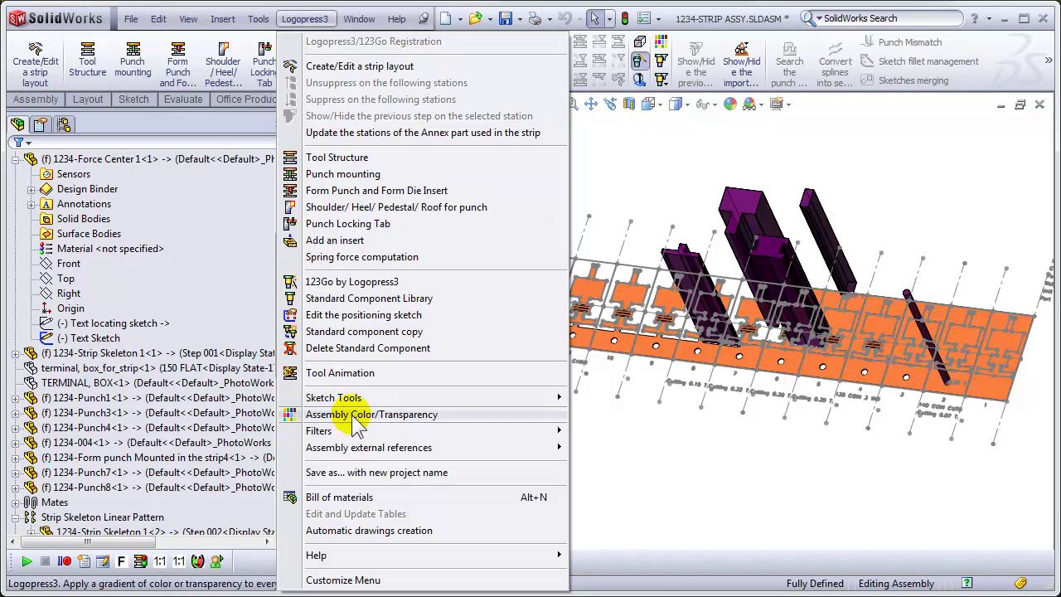
mouse_move(365, 433)
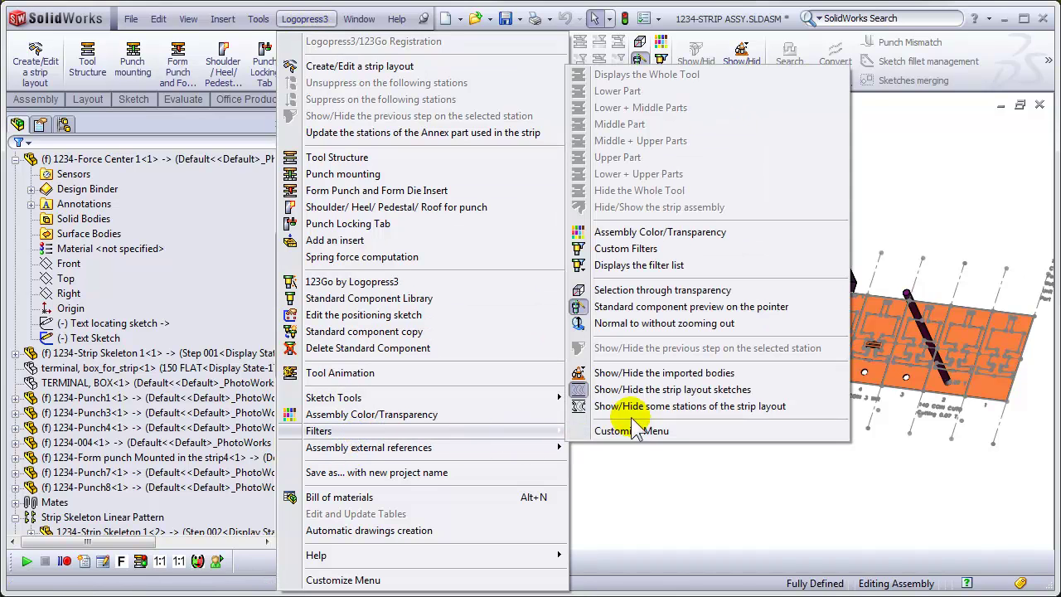
left_click(659, 391)
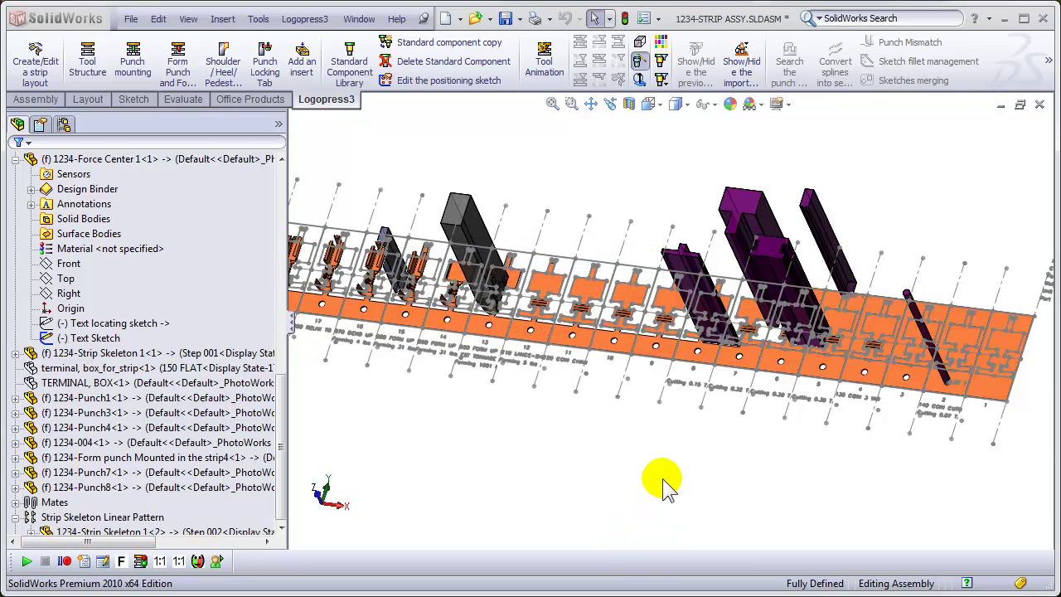
left_click(273, 188)
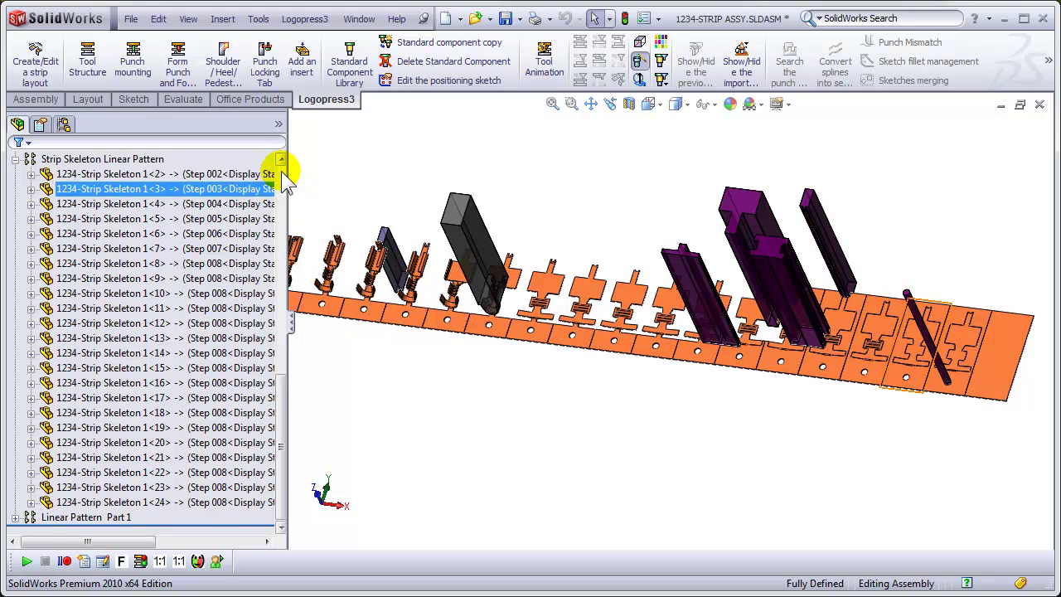
scroll(282, 175, "up", 10)
left_click(93, 502)
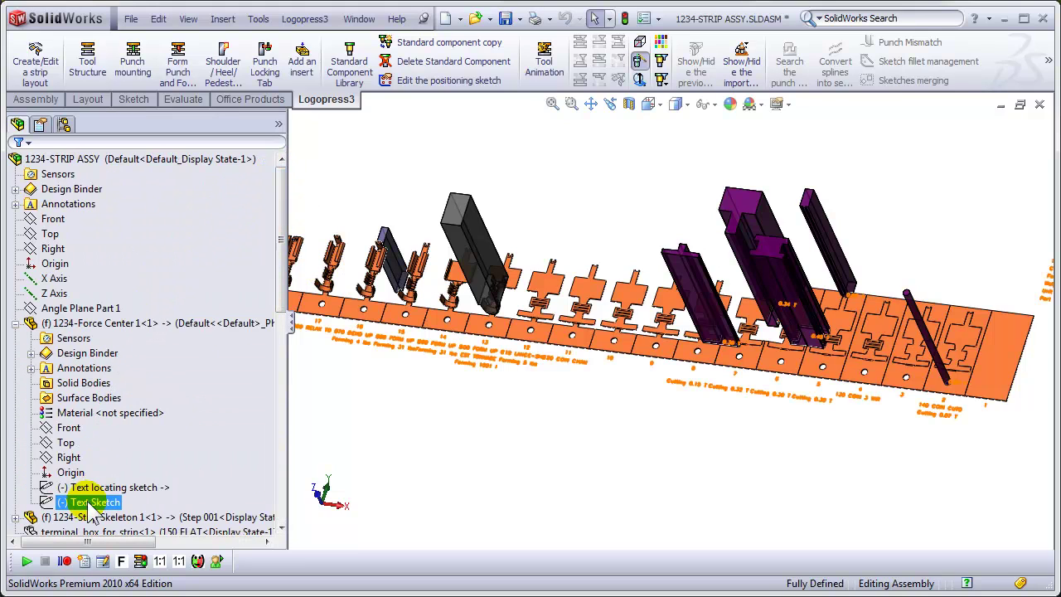
left_click(91, 487, "ctrl")
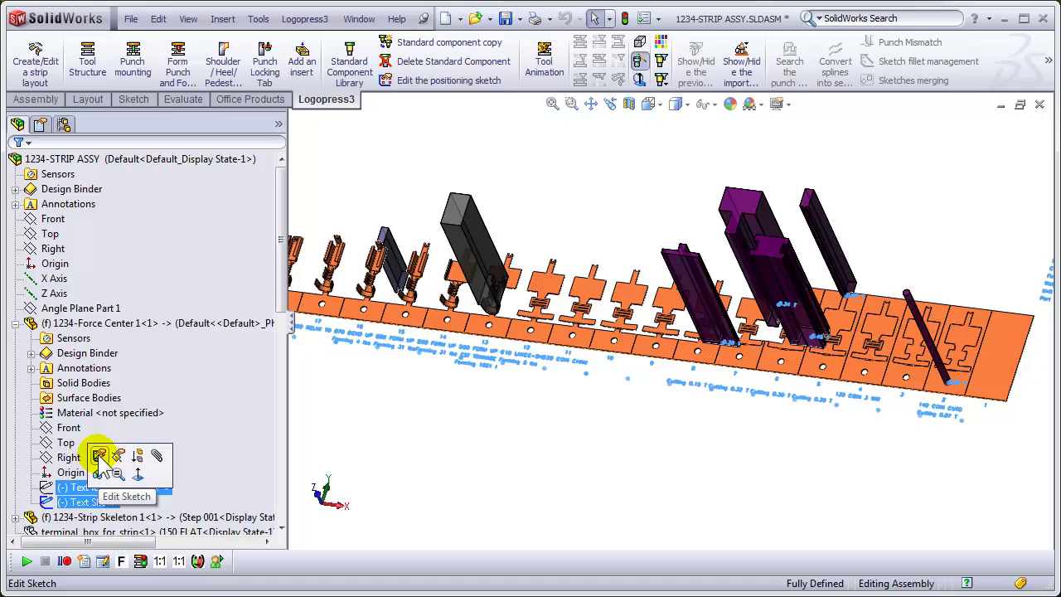
left_click(98, 474)
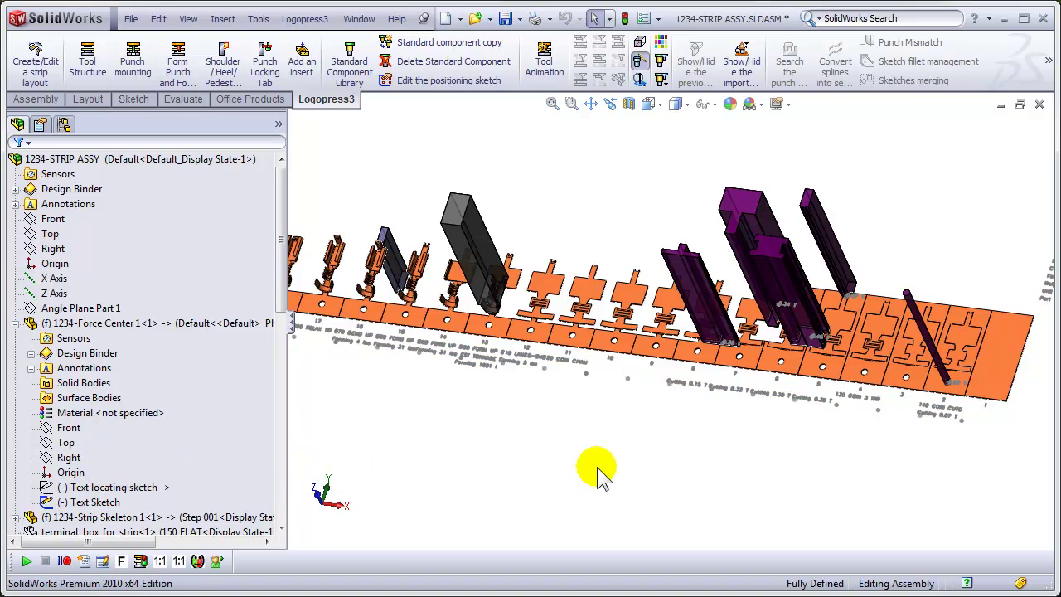
Zoom in on station labels like 140 COIN CUTO, then select the Text locating sketch.
mouse_move(879, 450)
middle_mouse_down()
mouse_move(926, 458)
mouse_move(968, 398)
middle_mouse_up()
scroll(900, 407, "down", 5)
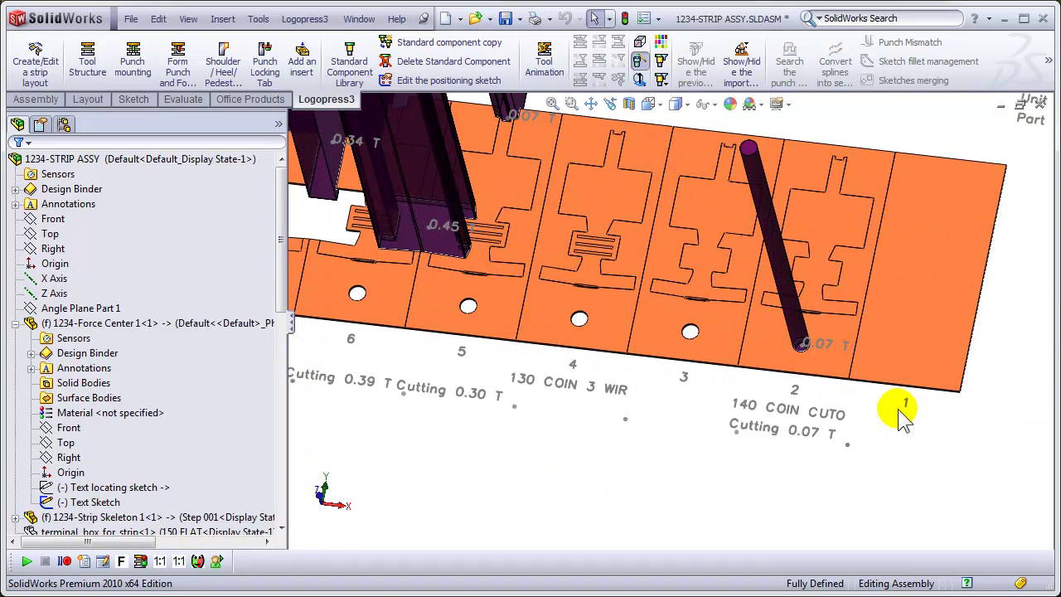
middle_click_drag(906, 409, 787, 427, "ctrl")
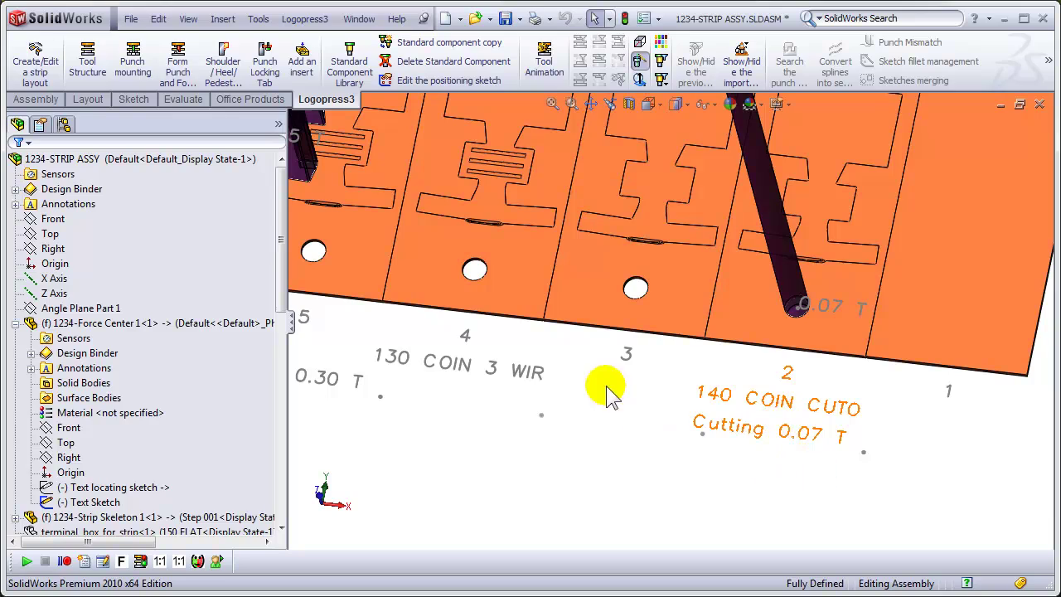
scroll(604, 390, "up", 5)
scroll(396, 304, "down", 6)
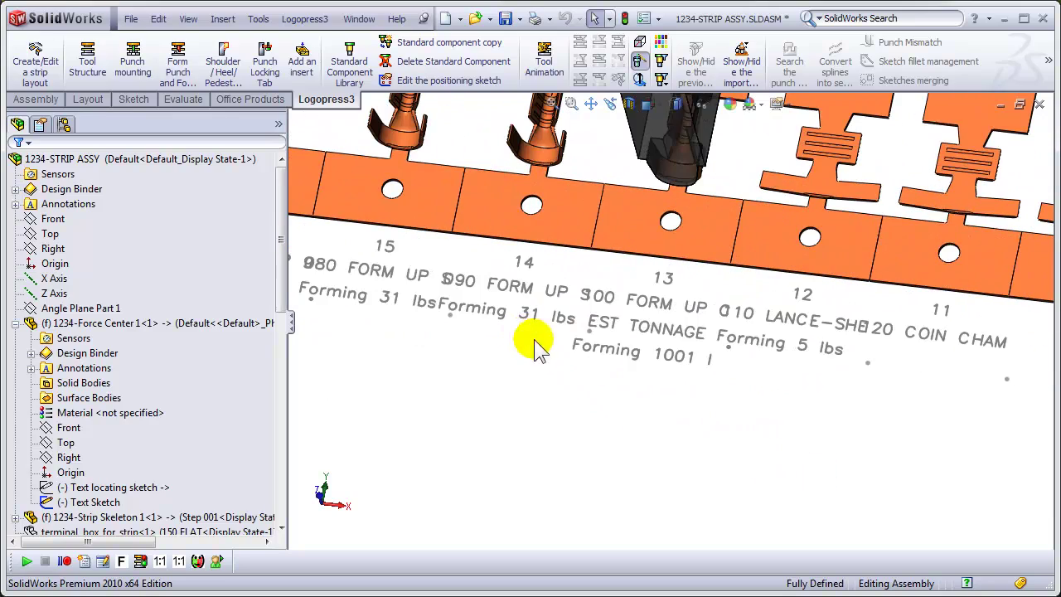
scroll(788, 346, "up", 6)
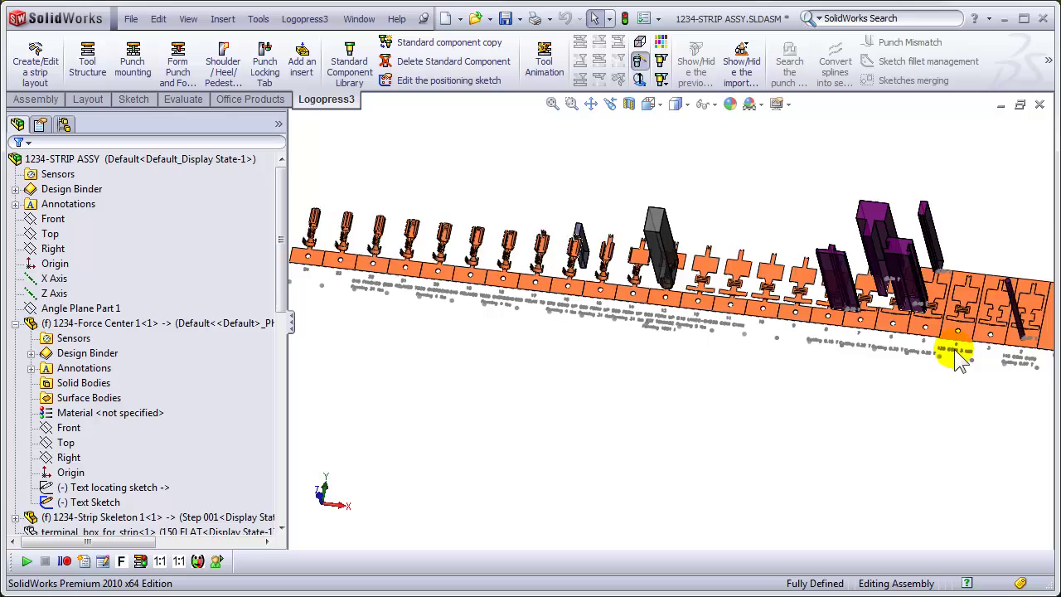
scroll(953, 340, "down", 2)
scroll(957, 330, "down", 3)
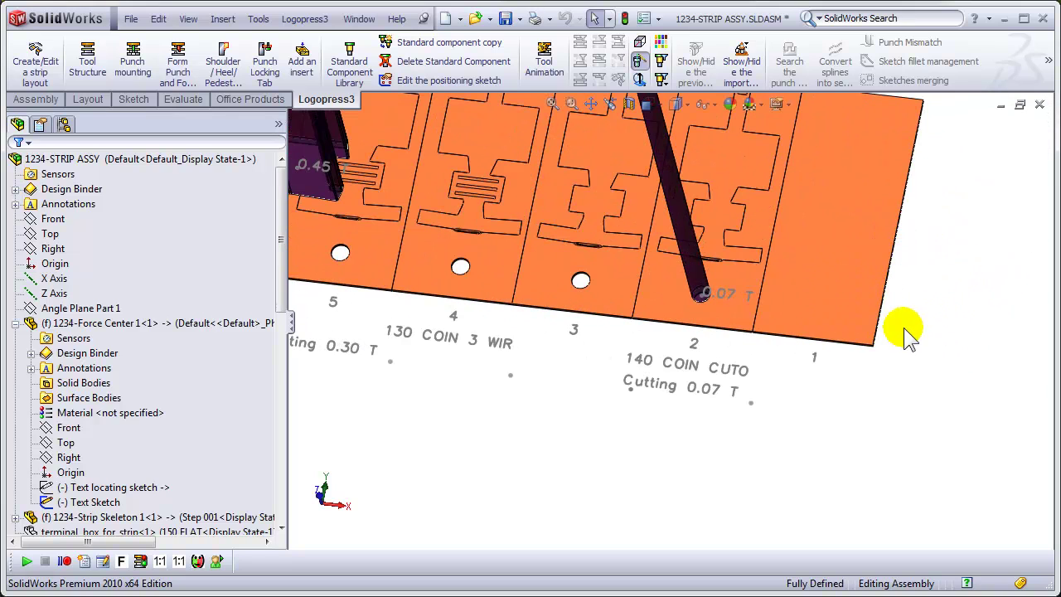
left_click(141, 489)
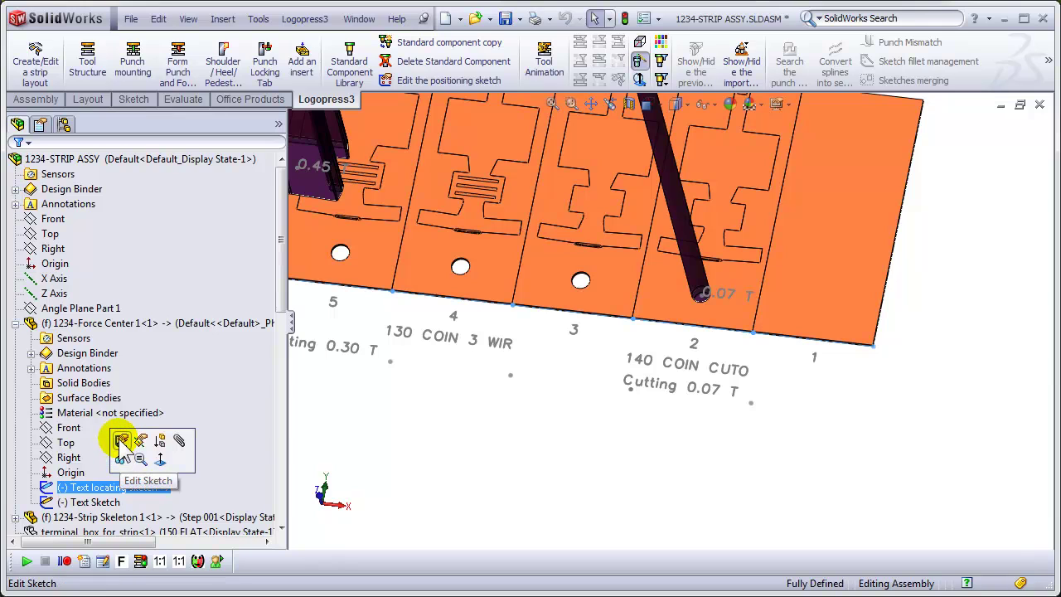
Change the Text locating sketch angle from 0° to 70° and exit the sketch.
left_click(121, 442)
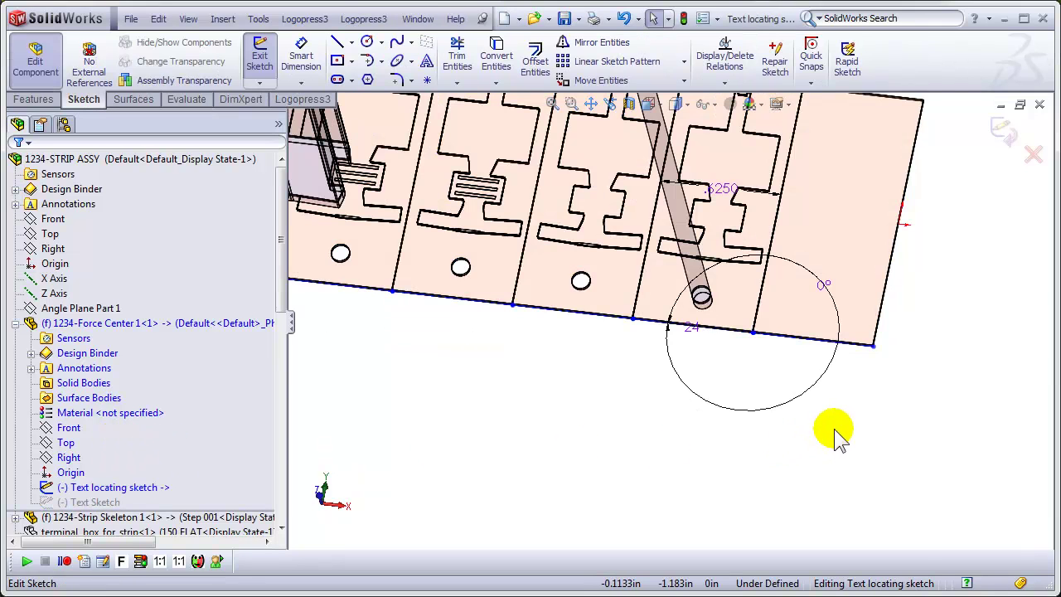
left_click(825, 287)
double_click(825, 287)
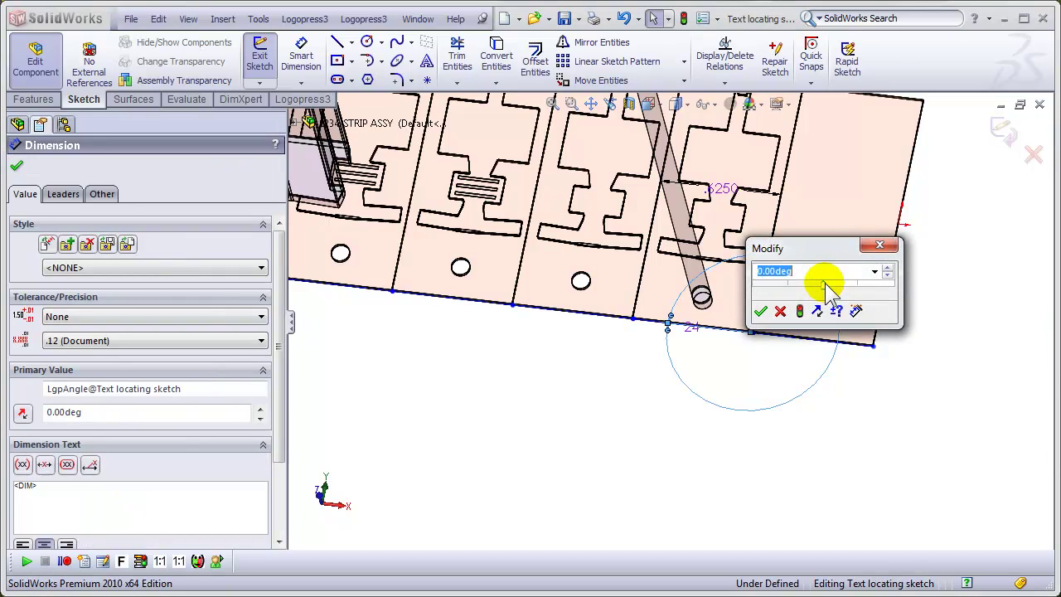
key("Return")
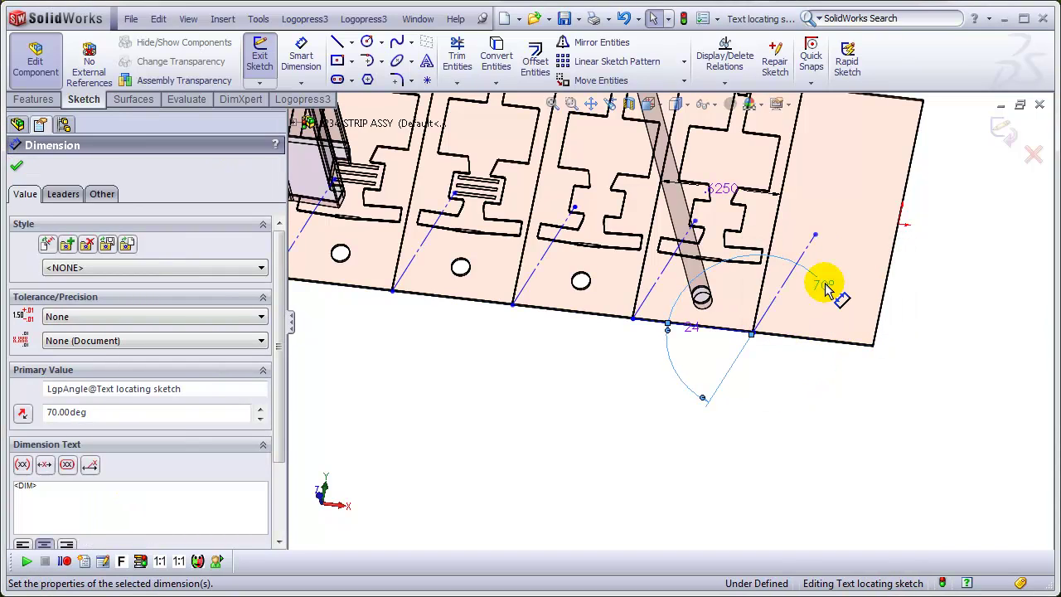
left_click(1003, 137)
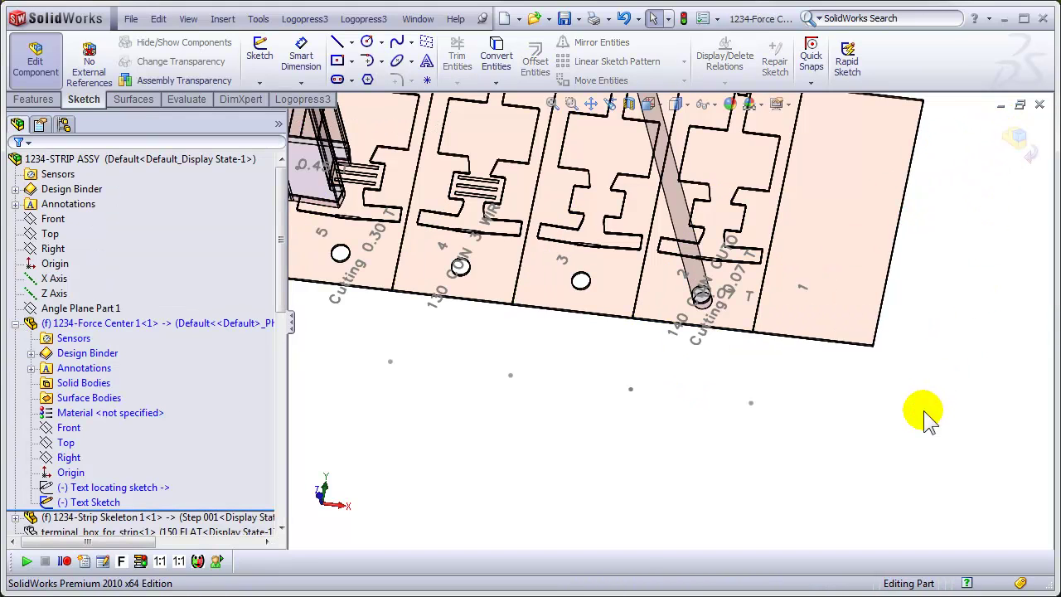
Stretch the Text locating sketch lines downward so station labels sit below the strip.
left_click(74, 488)
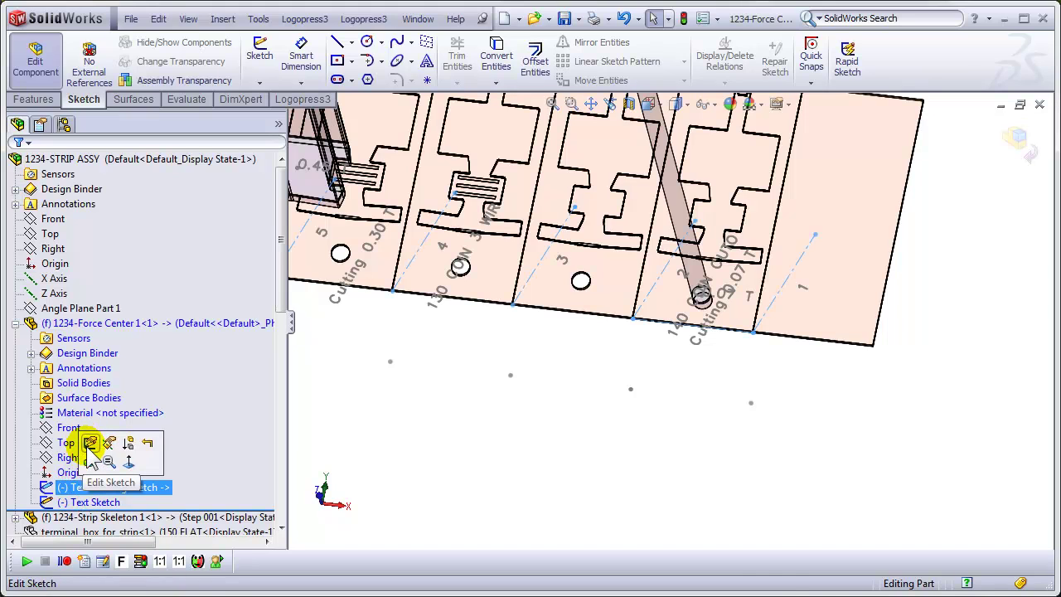
left_click(89, 442)
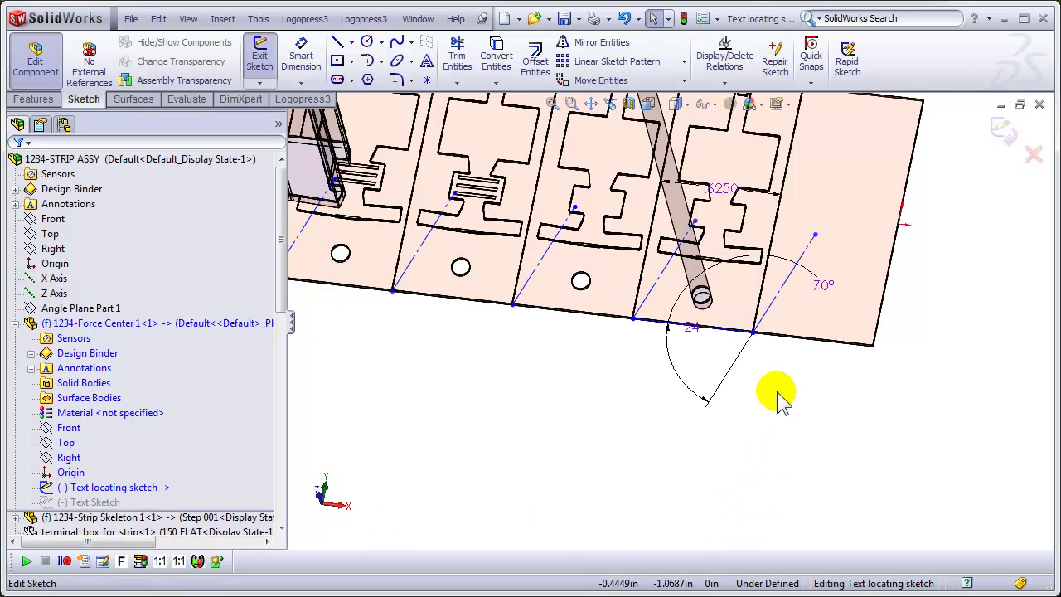
left_click_drag(815, 238, 752, 339)
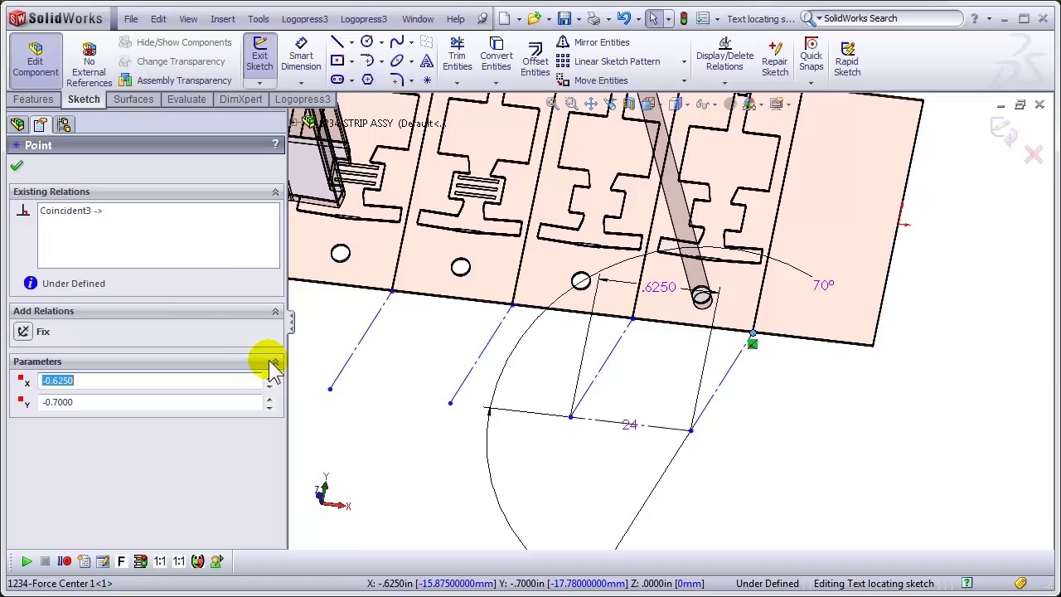
left_click(16, 166)
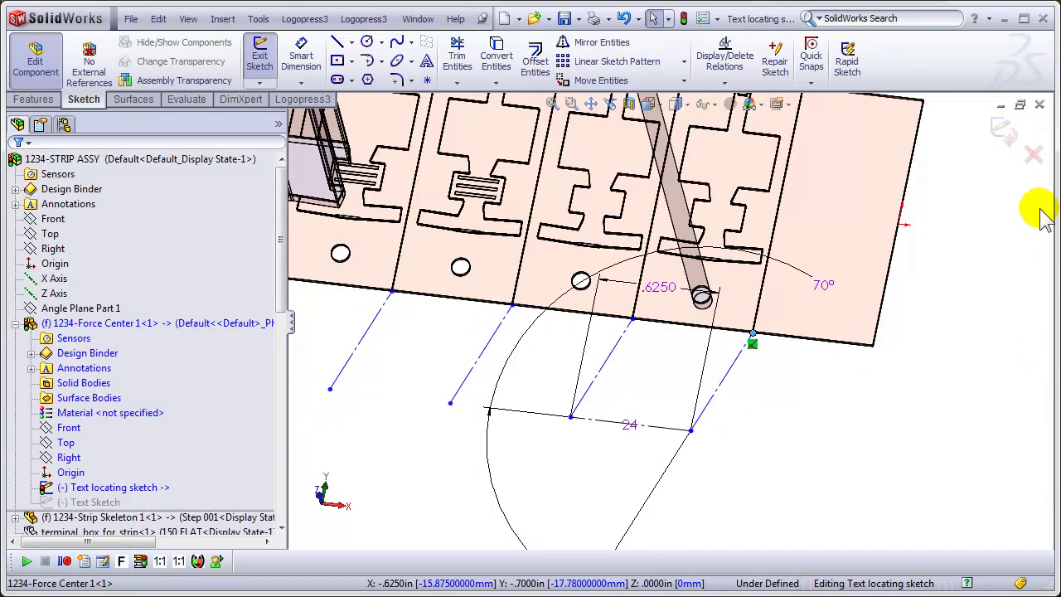
left_click(1002, 128)
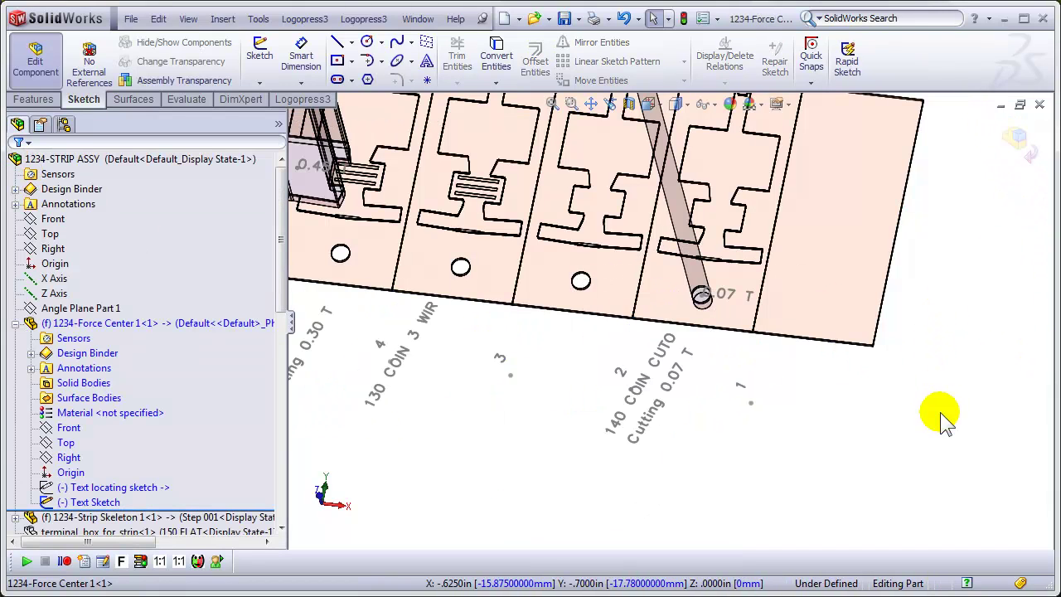
scroll(533, 339, "down", 5)
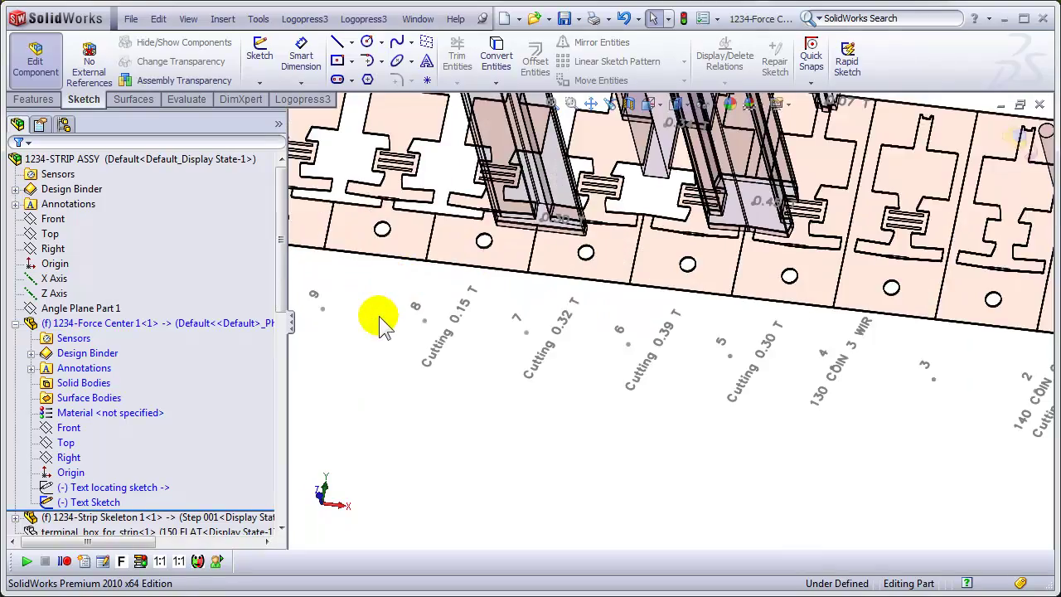
scroll(352, 286, "up", 5)
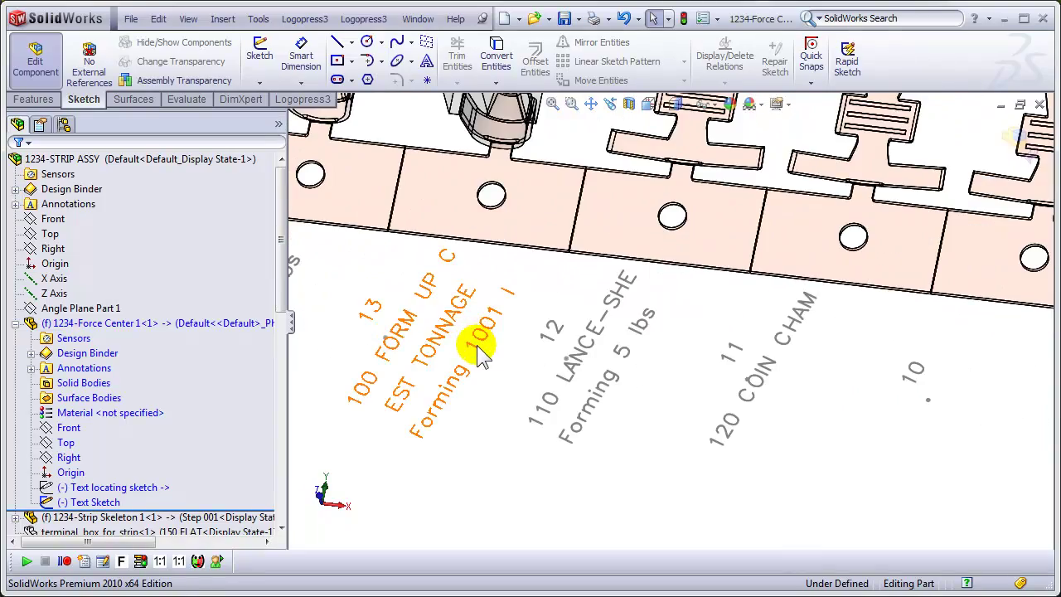
scroll(767, 415, "down", 4)
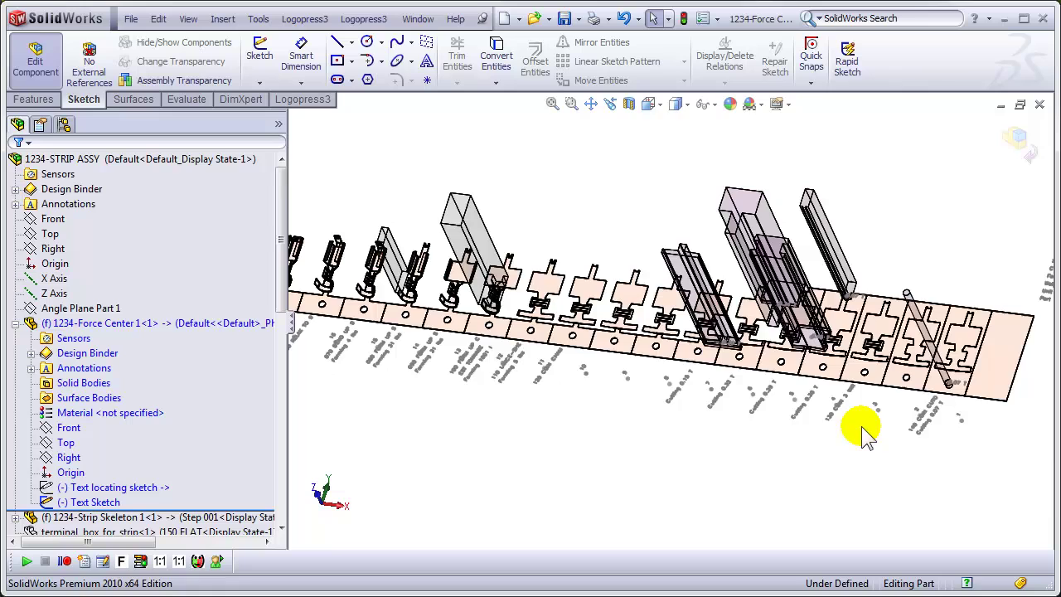
scroll(970, 433, "up", 4)
scroll(994, 373, "up", 3)
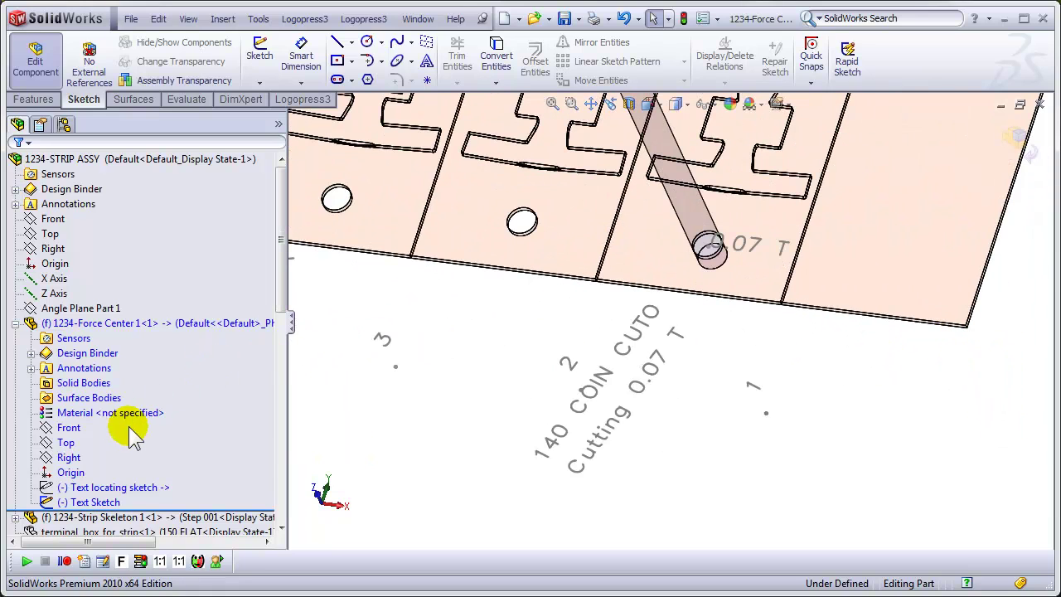
Reopen the Text locating sketch and change its angle from 70° to 90°.
left_click(112, 487)
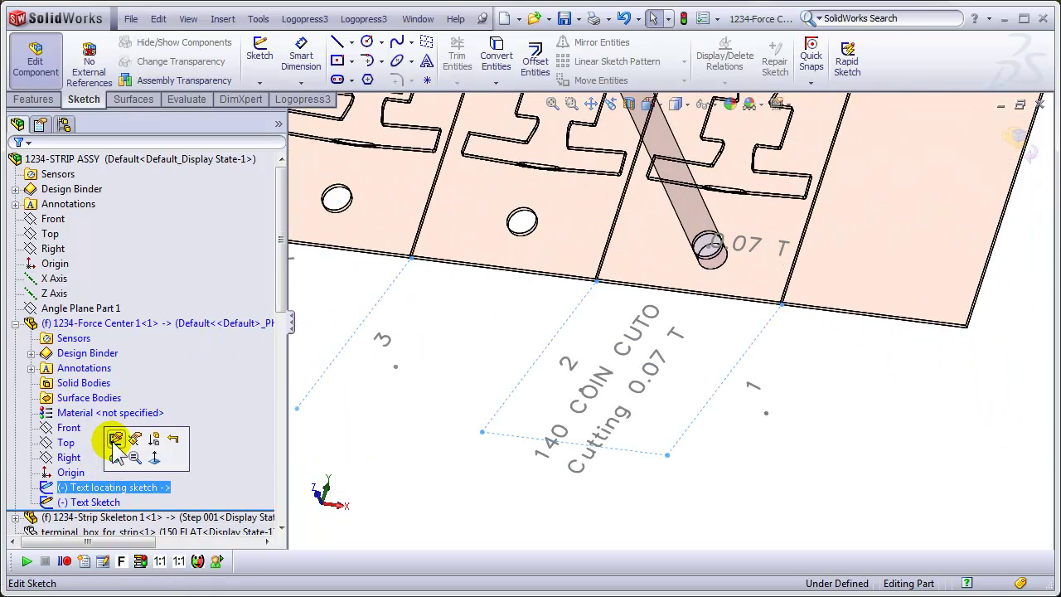
left_click(115, 440)
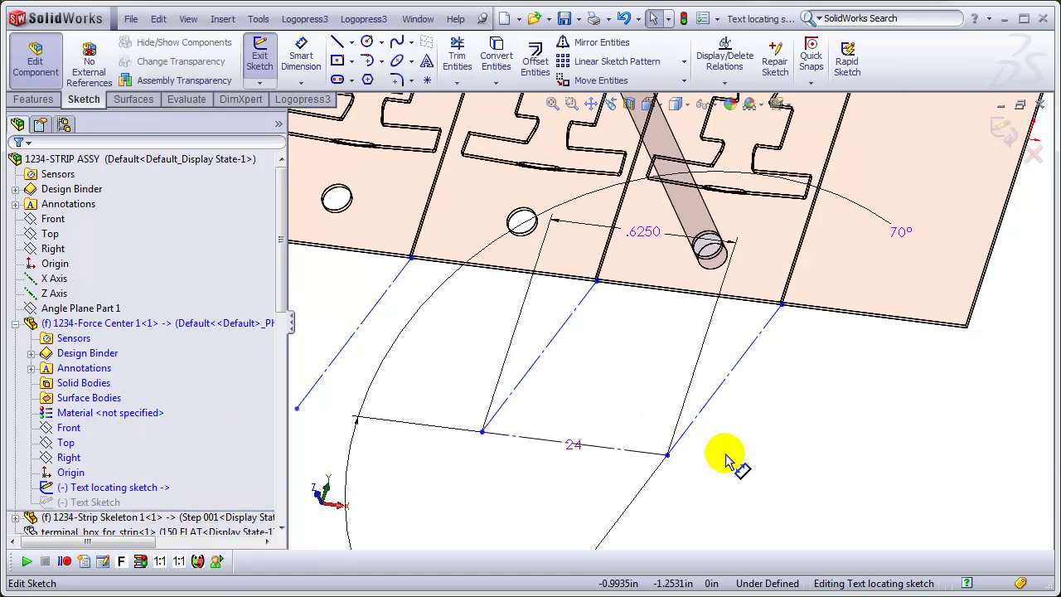
double_click(901, 231)
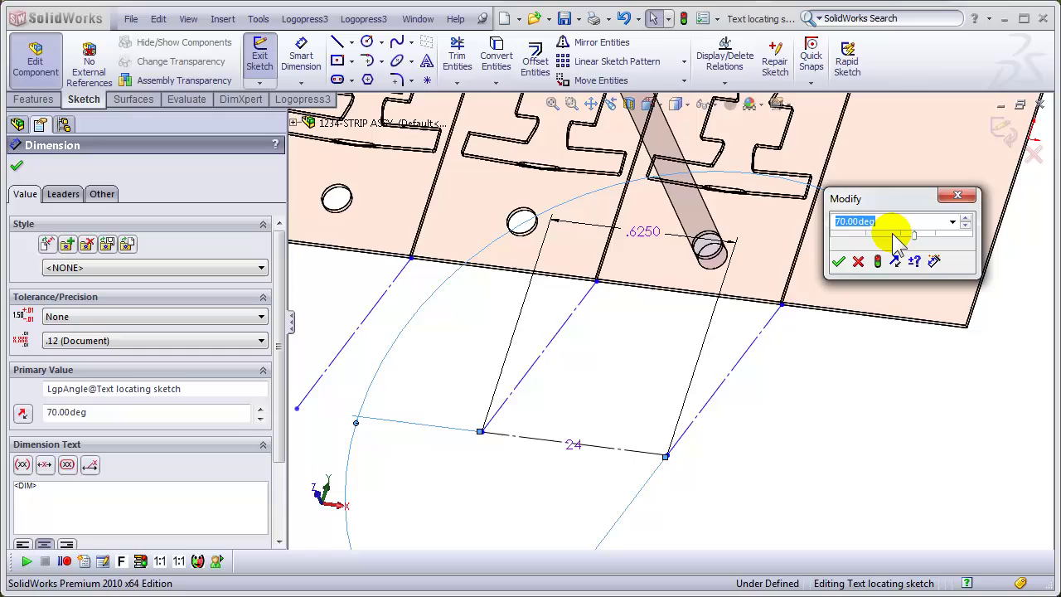
type("90")
key("Return")
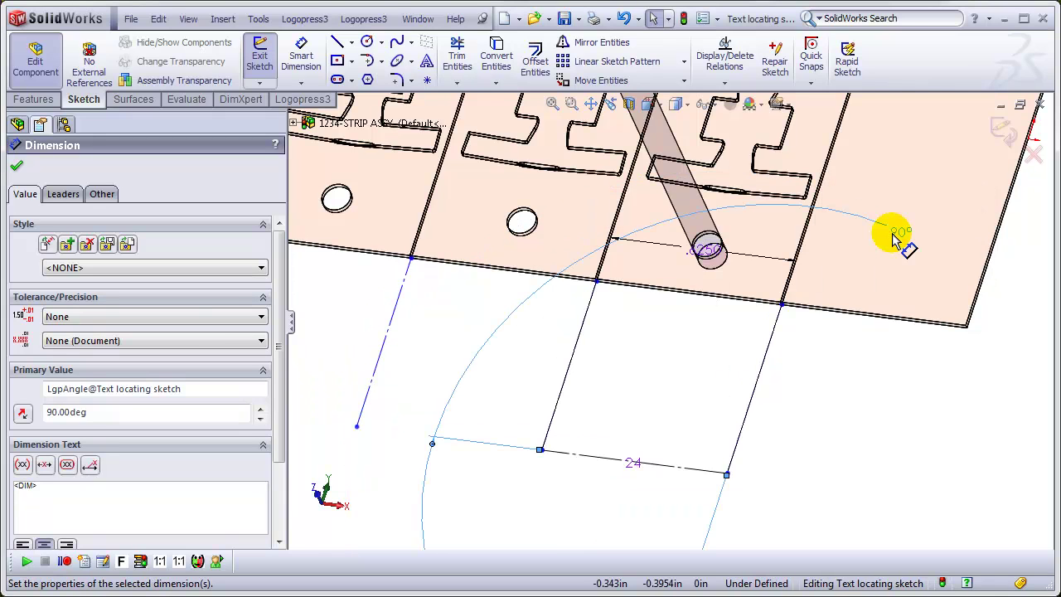
scroll(746, 406, "up", 3)
left_click(743, 385)
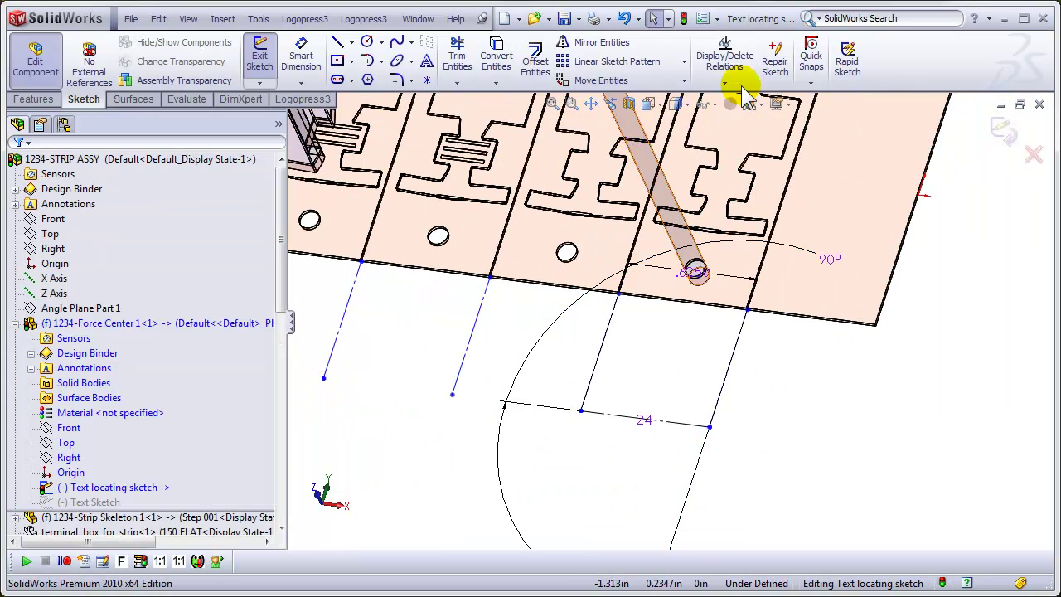
Delete the Equal radius/length0 relation from the Text locating sketch.
left_click(723, 62)
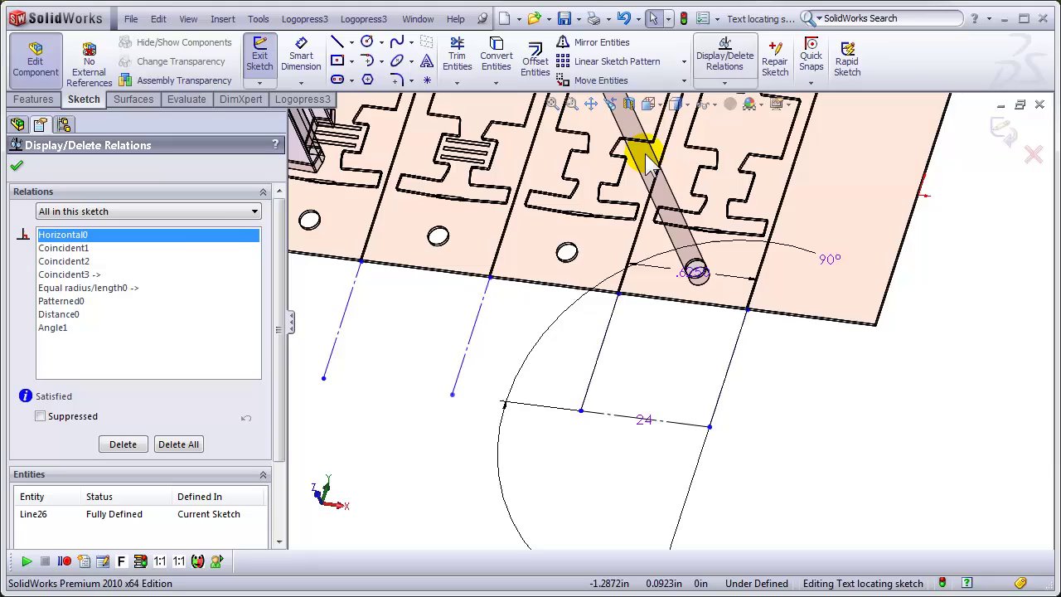
left_click(87, 290)
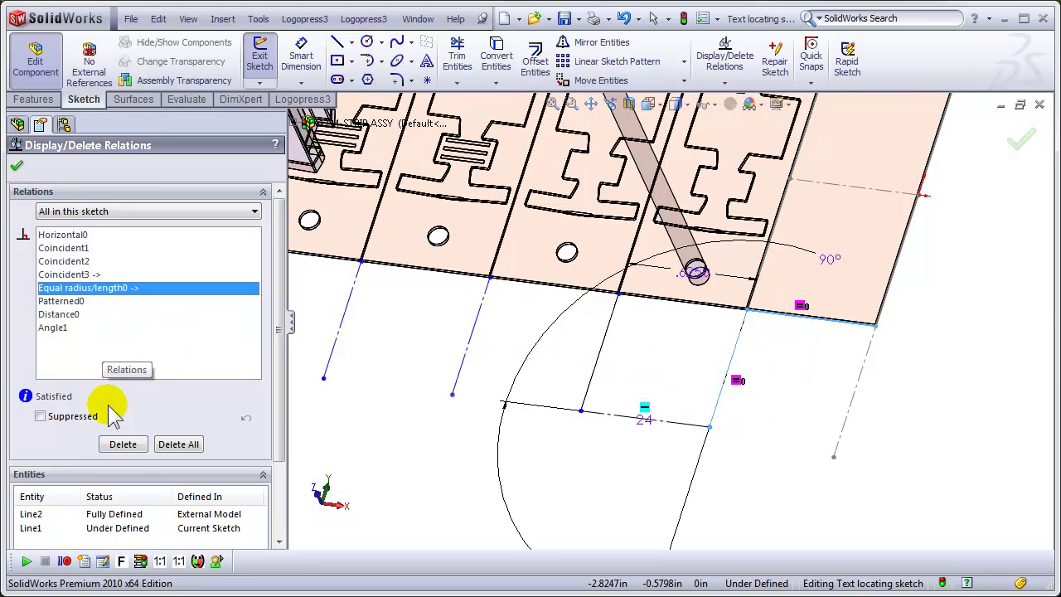
left_click(122, 444)
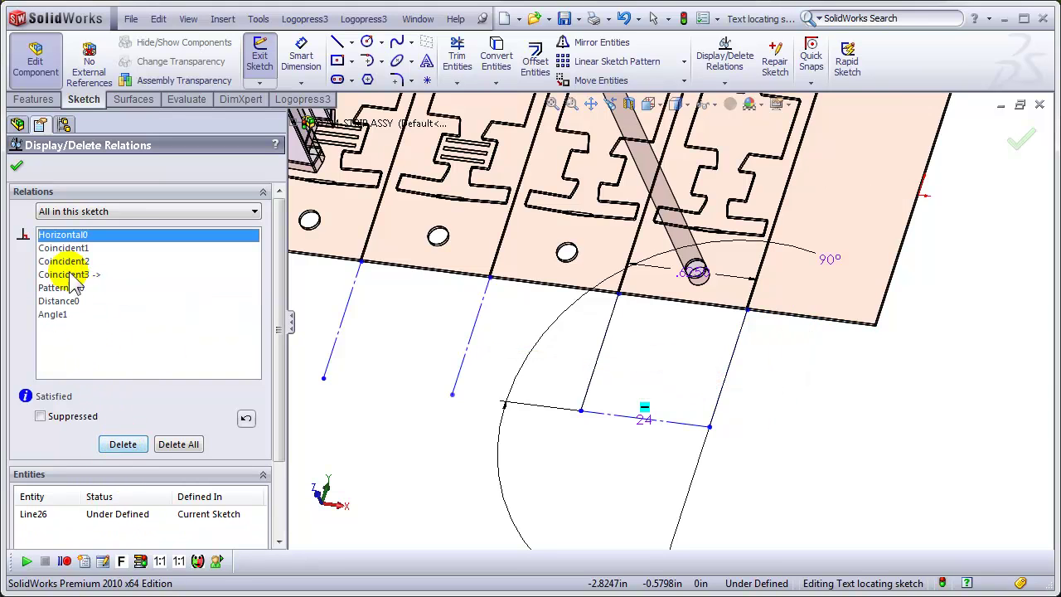
left_click(18, 167)
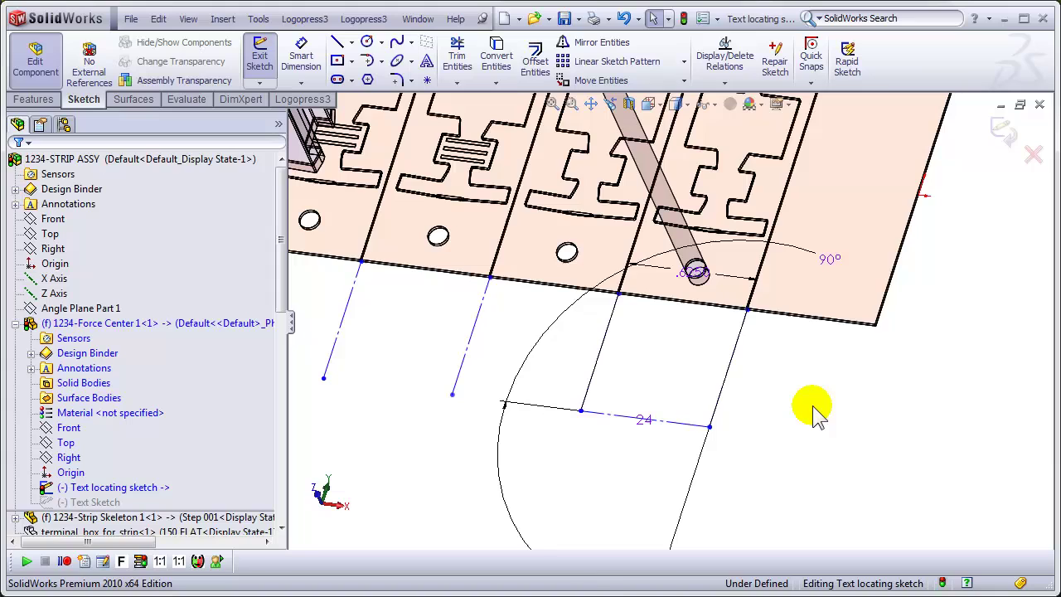
Dimension the right-hand locating line to 2.50 in and exit the sketch.
right_click_drag(817, 402, 876, 407)
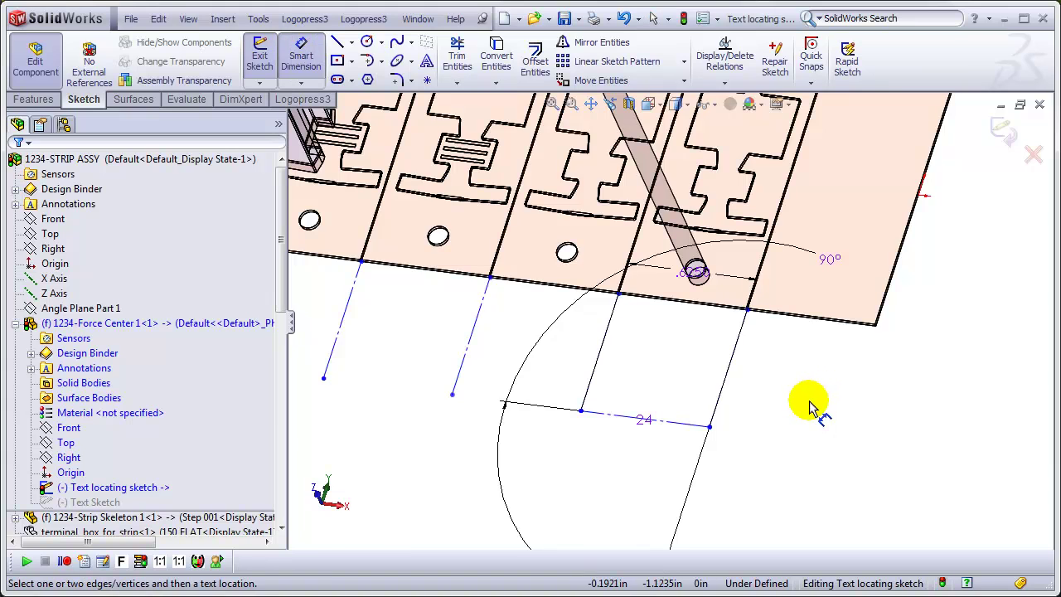
left_click(726, 379)
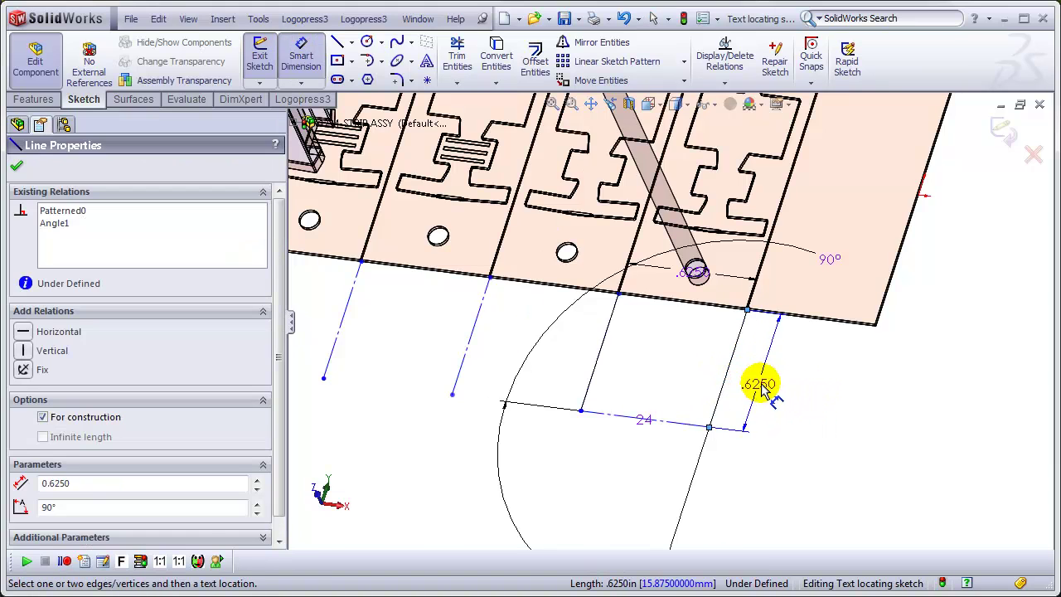
left_click(788, 408)
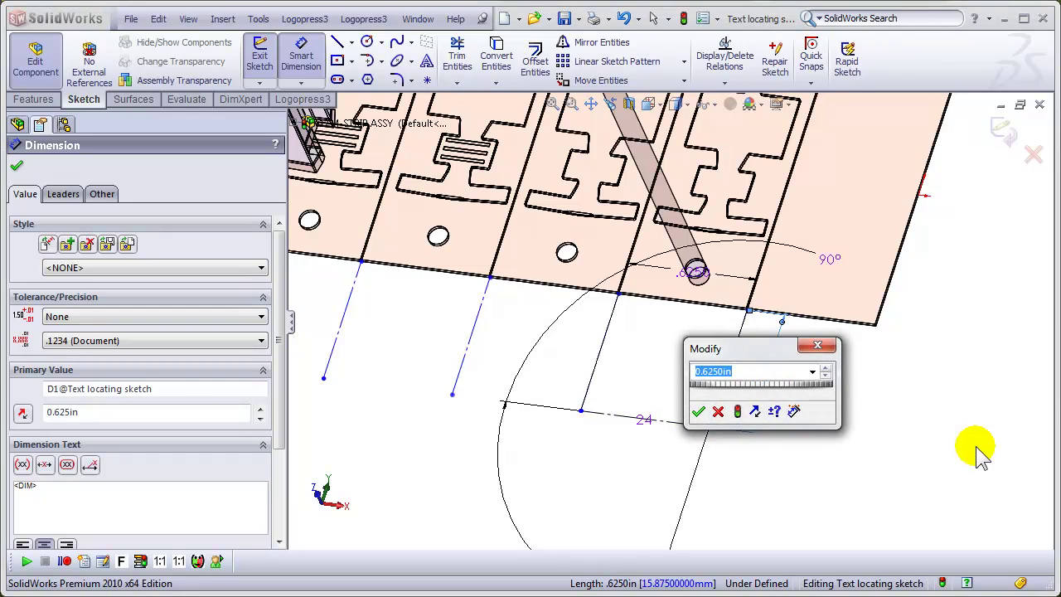
type("2.5")
key("Return")
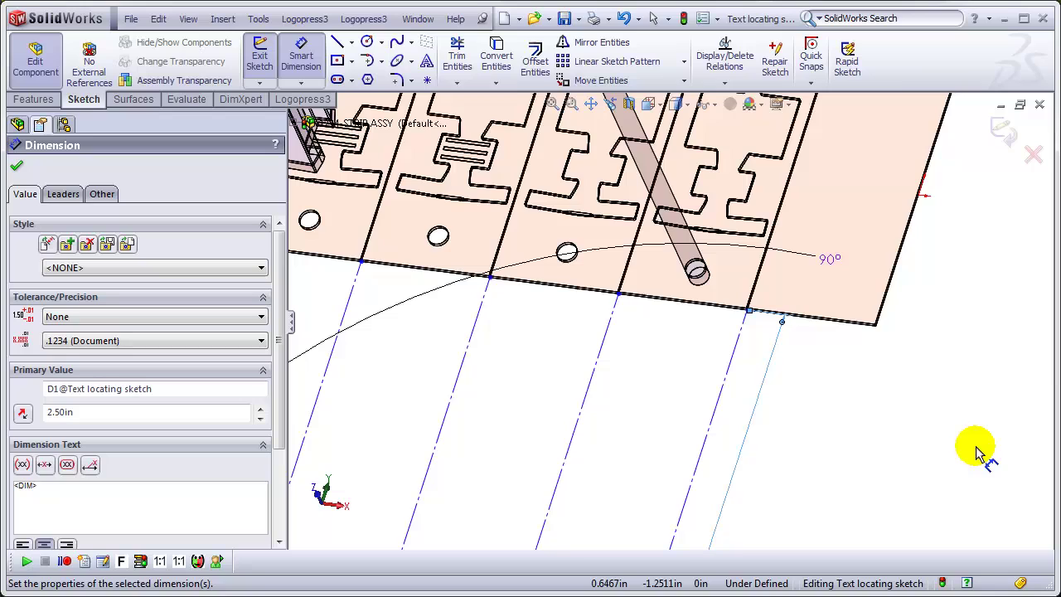
left_click(18, 168)
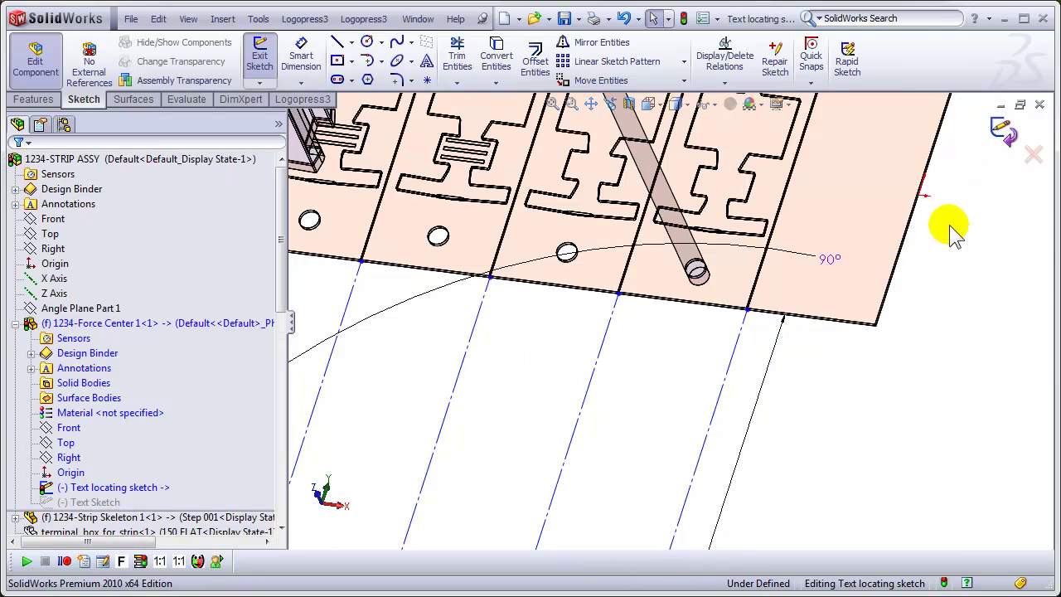
key("ctrl+b")
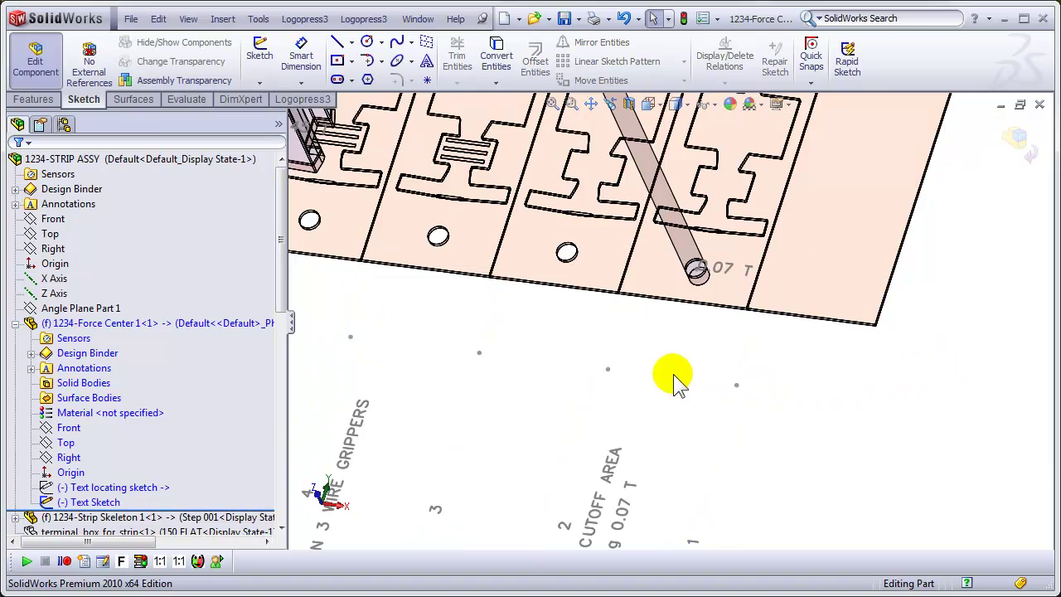
scroll(655, 373, "up", 10)
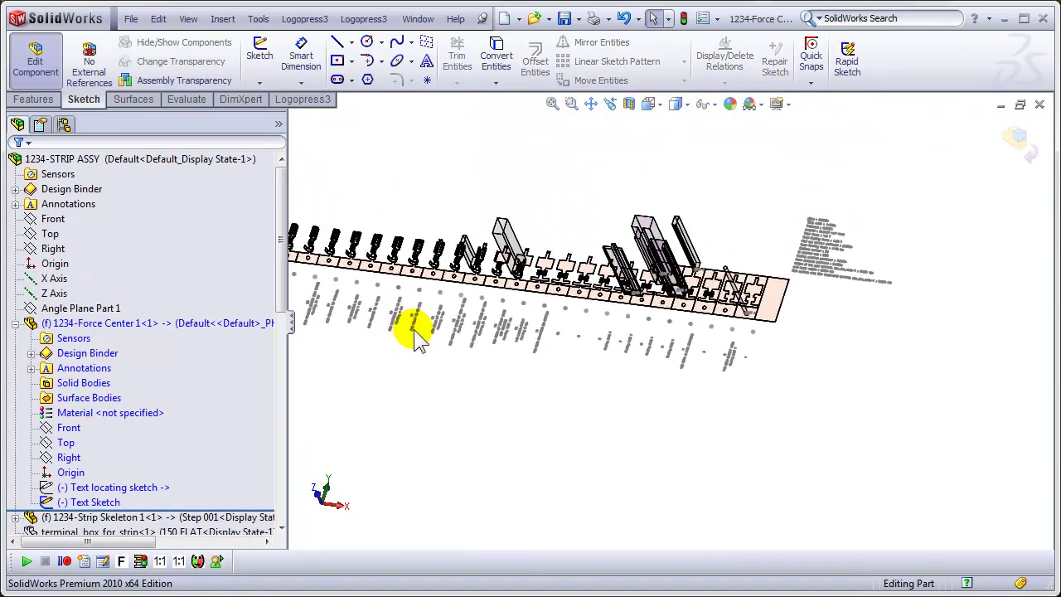
scroll(419, 336, "down", 5)
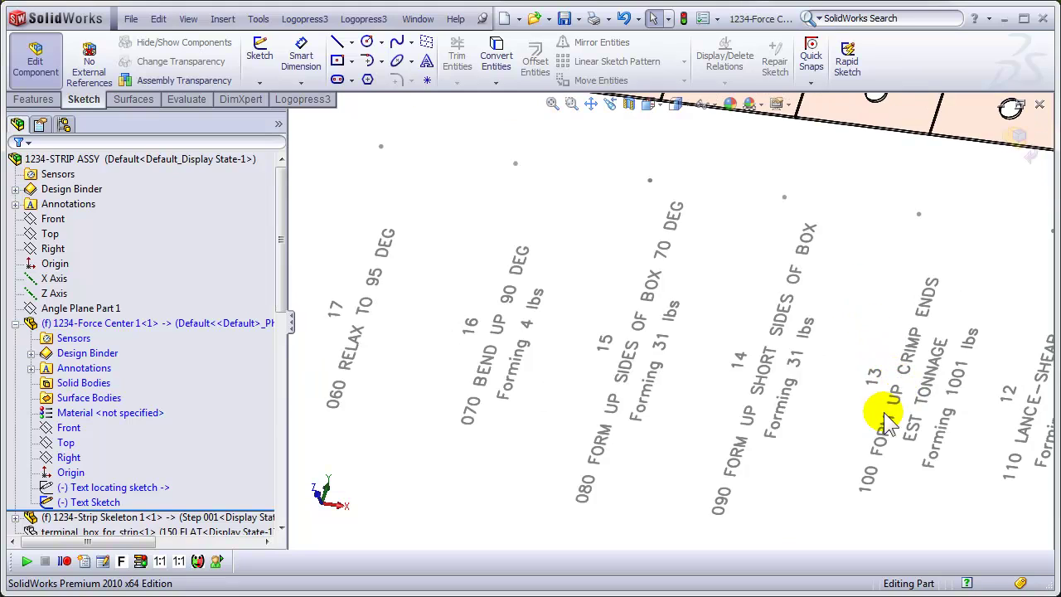
middle_click_drag(882, 401, 862, 427)
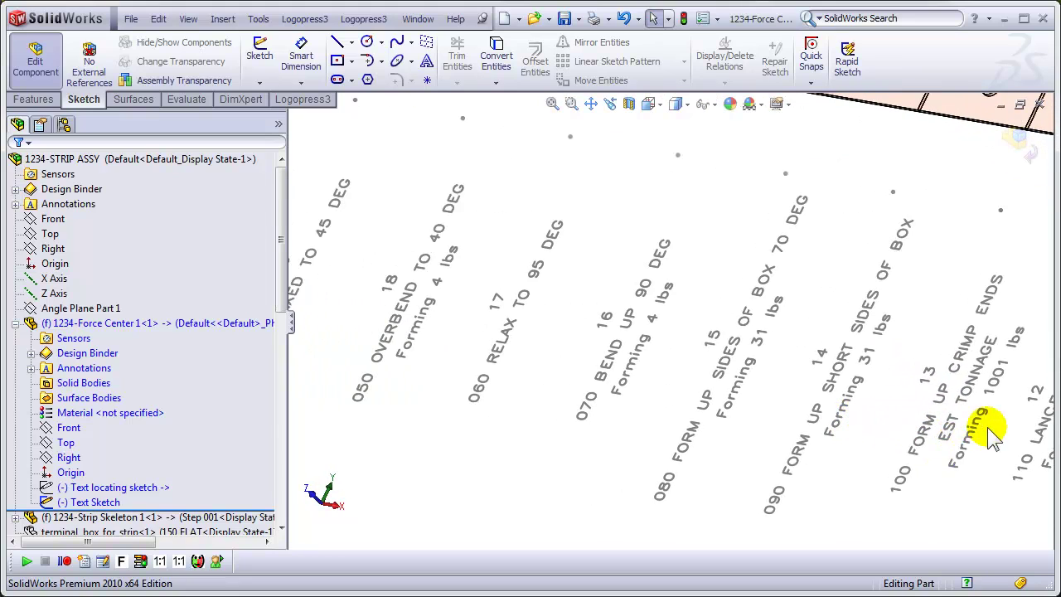
middle_click_drag(931, 426, 953, 348)
scroll(1005, 390, "up", 8)
scroll(864, 320, "down", 4)
scroll(727, 339, "down", 1)
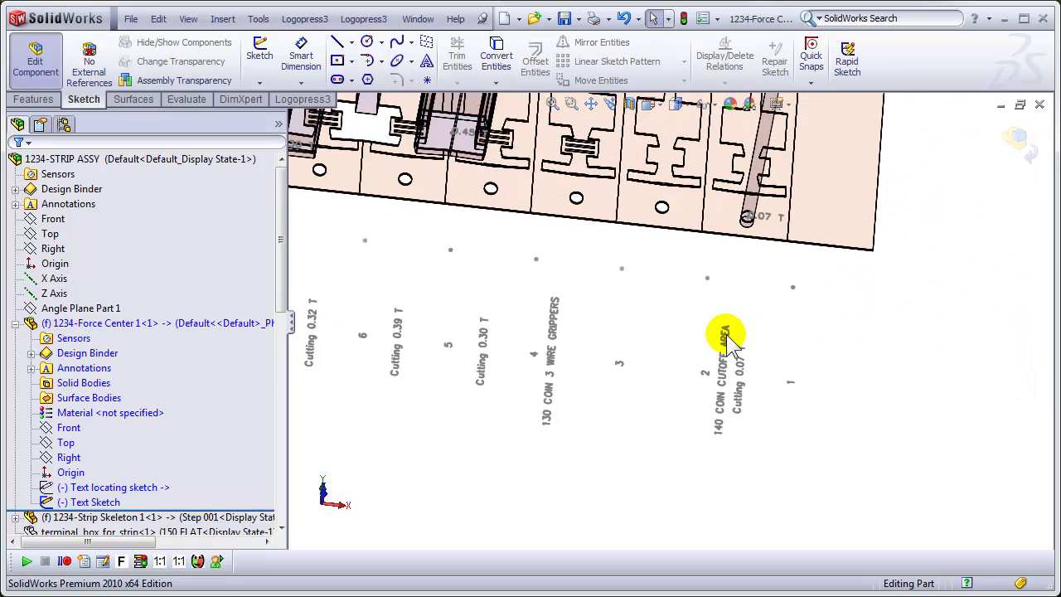
scroll(833, 390, "down", 1)
scroll(825, 415, "down", 1)
middle_click_drag(823, 412, 841, 429)
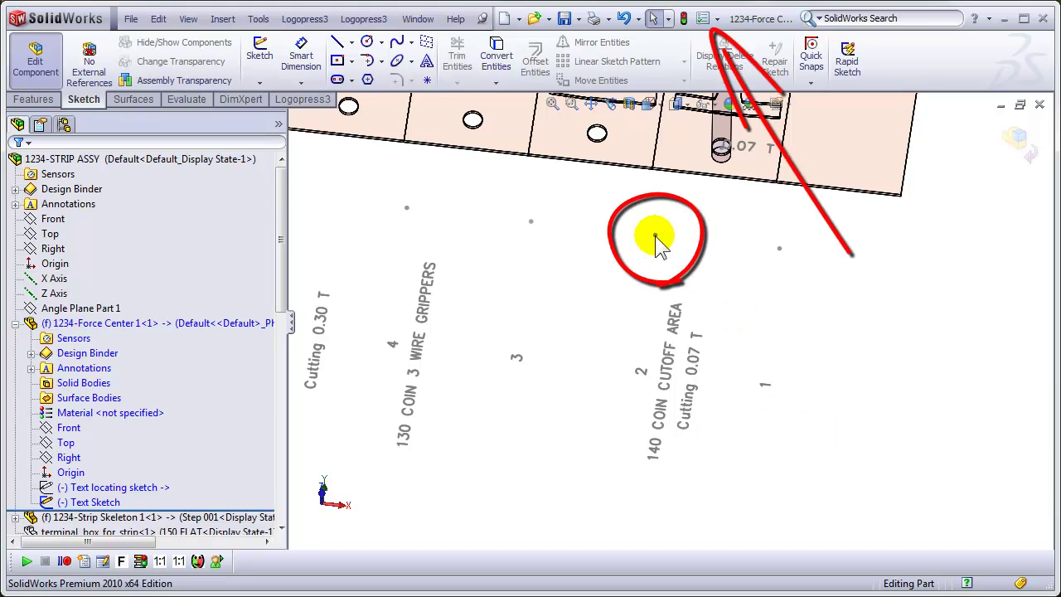
Open System Options at the Sketch settings page.
left_click(702, 18)
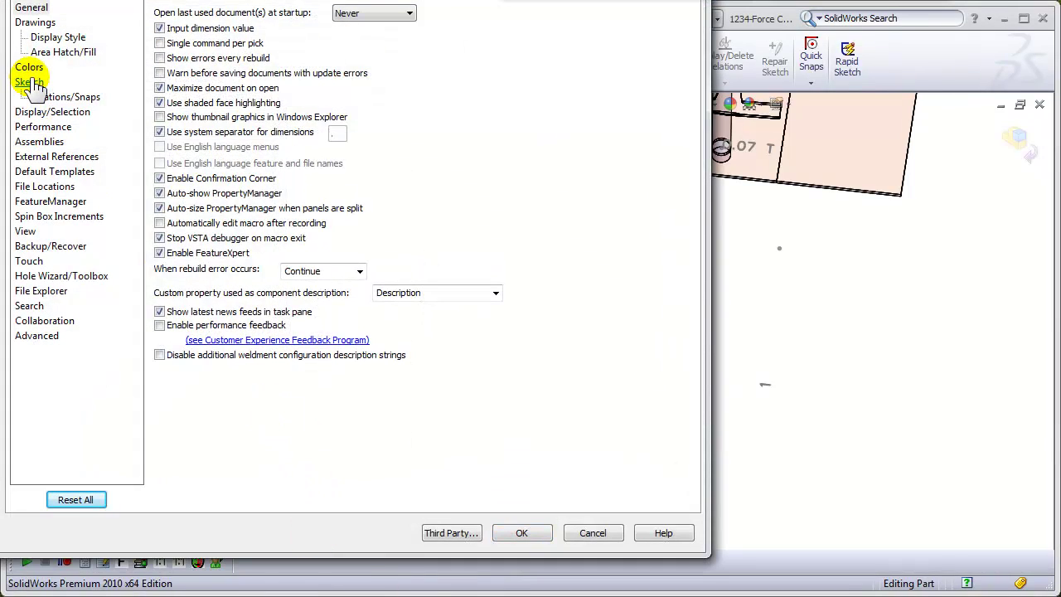
left_click(32, 82)
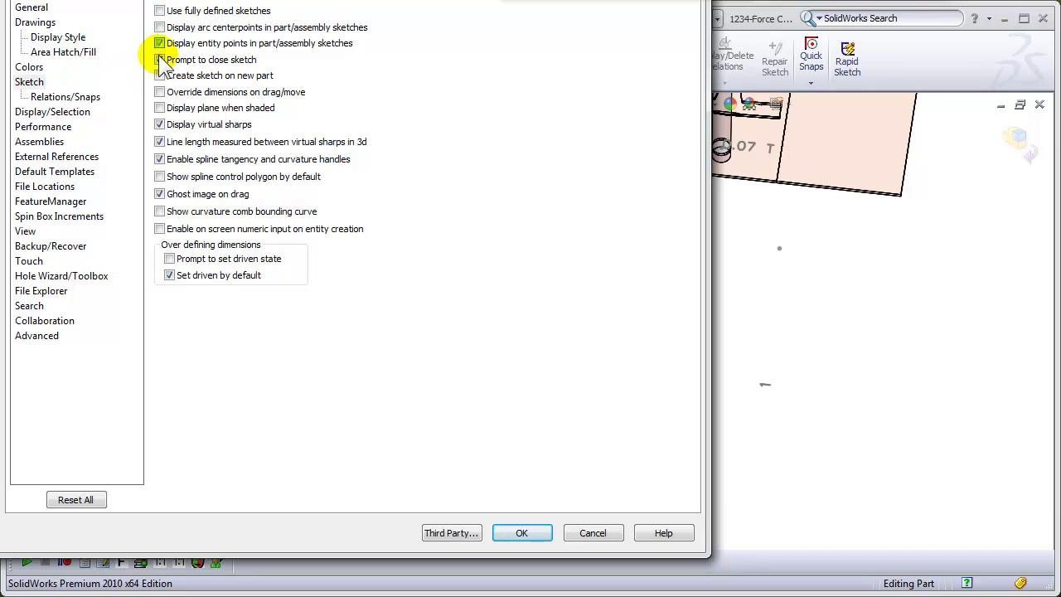
Accept System Options with sketch entity points hidden.
left_click(530, 533)
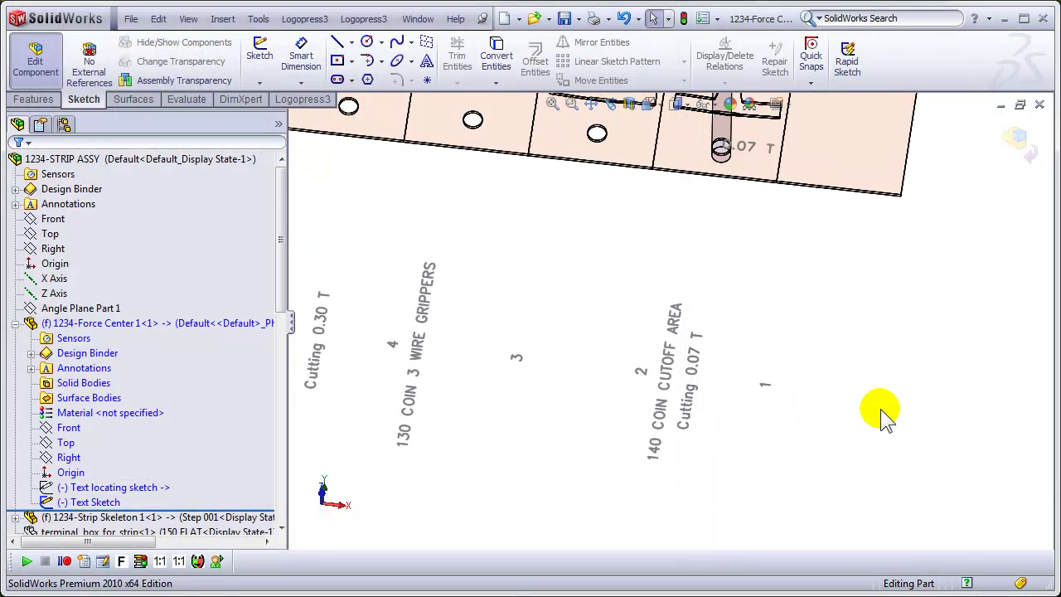
scroll(498, 340, "up", 6)
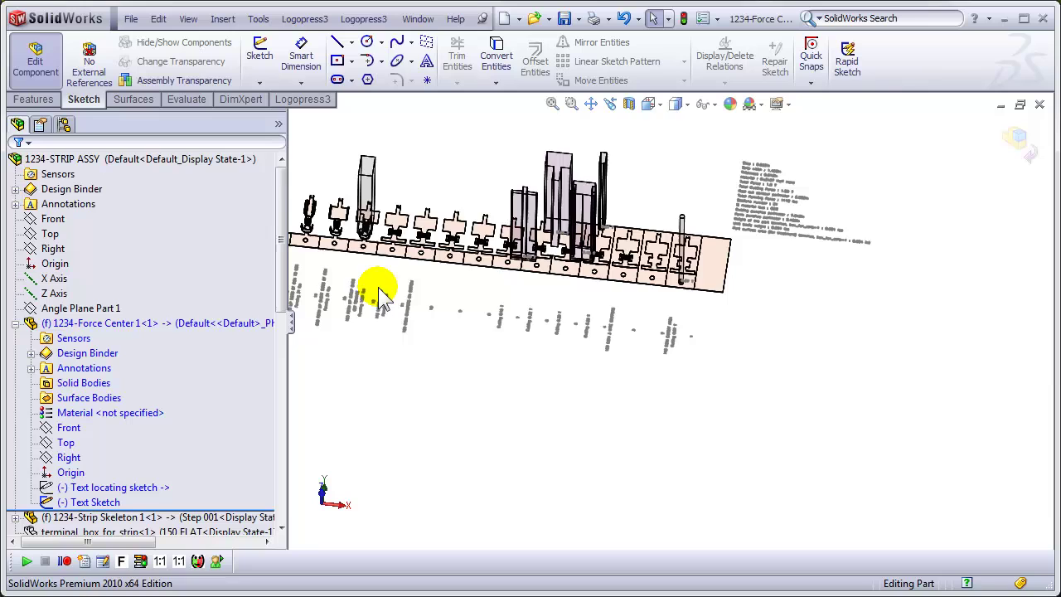
scroll(378, 292, "down", 2)
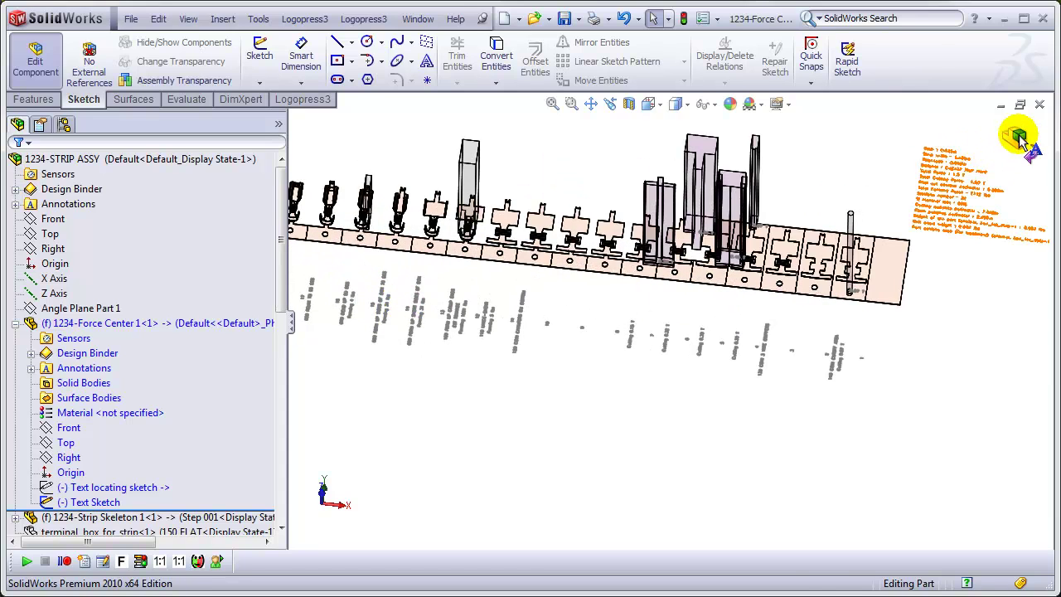
Finish editing the Force Center part and orbit the whole strip assembly.
left_click(1018, 136)
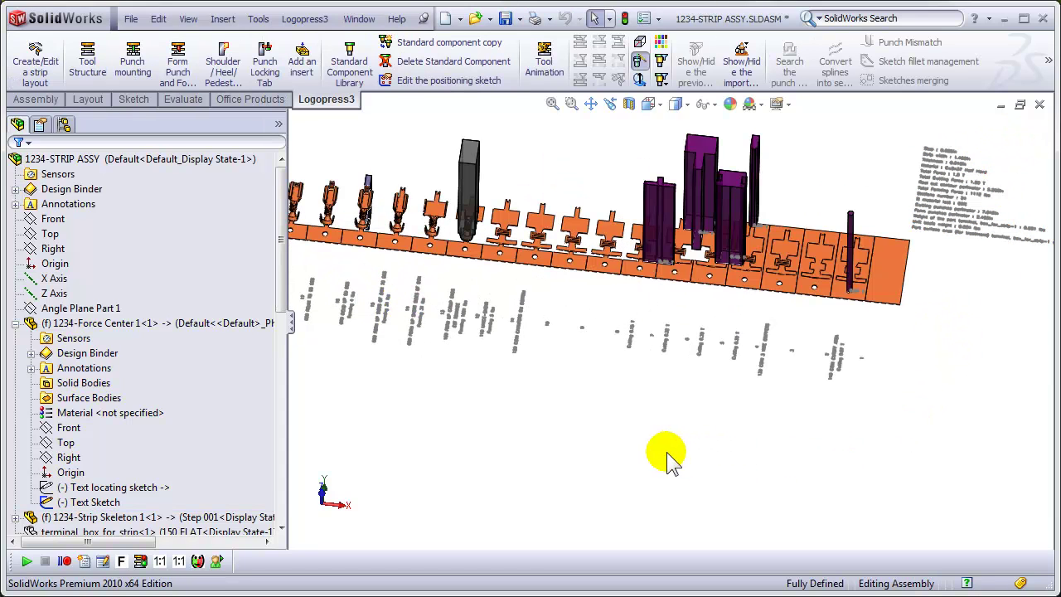
middle_click_drag(670, 454, 995, 199)
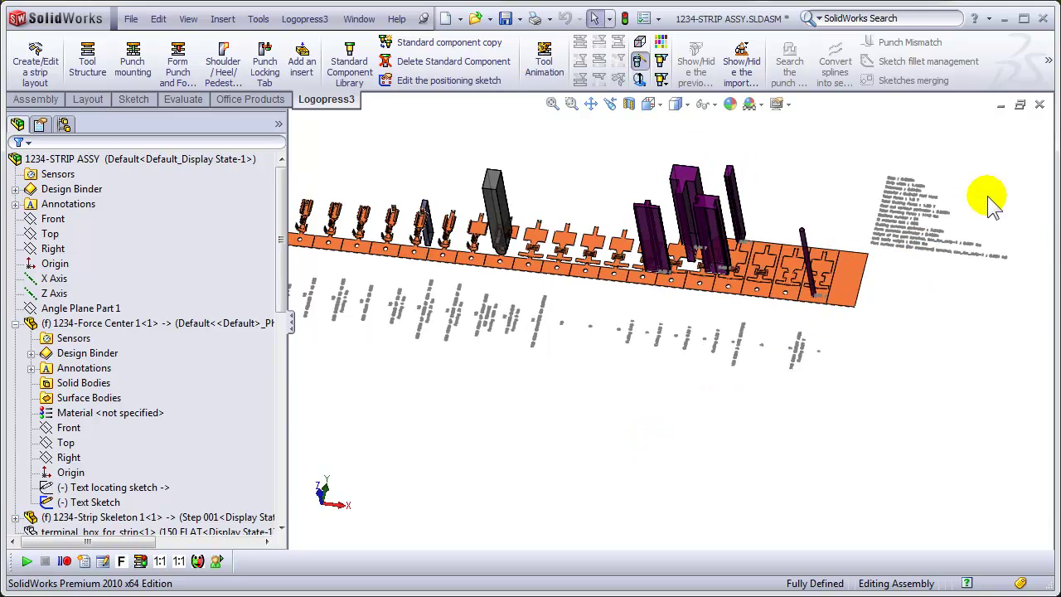
scroll(989, 200, "down", 5)
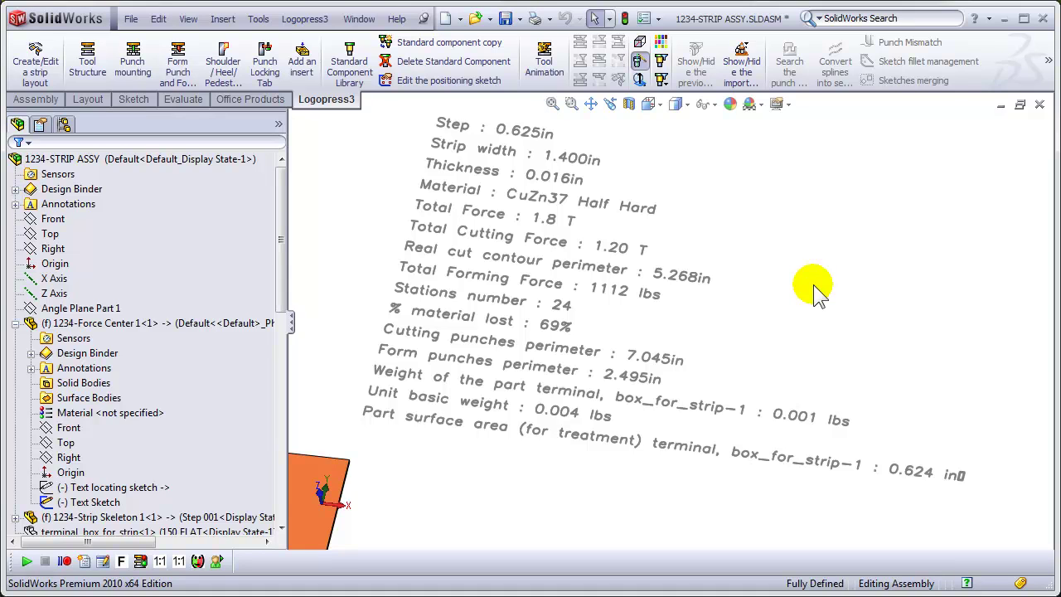
scroll(817, 294, "up", 5)
middle_click_drag(620, 384, 627, 406)
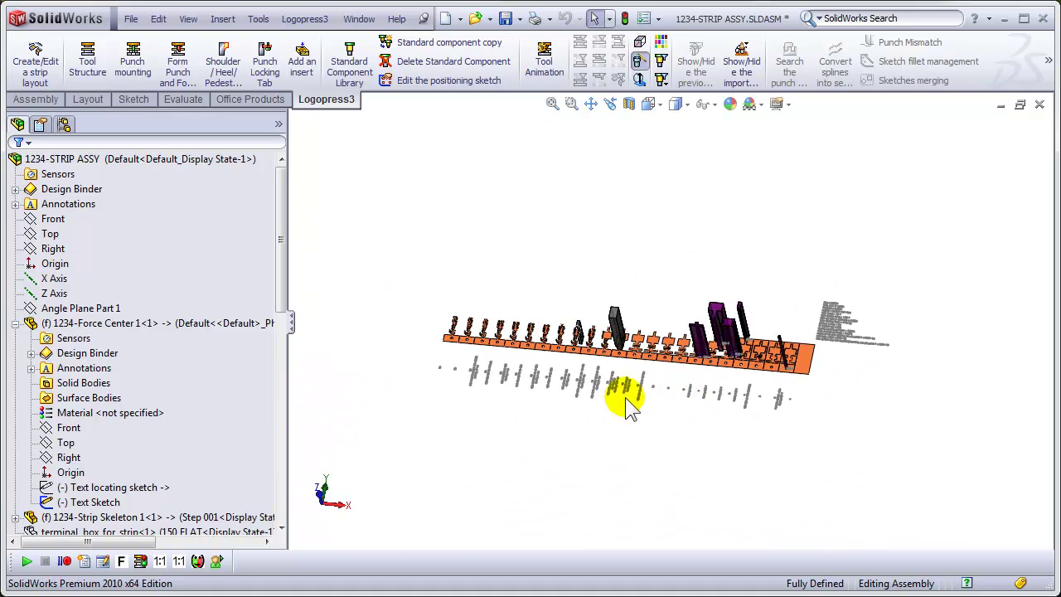
scroll(627, 406, "down", 4)
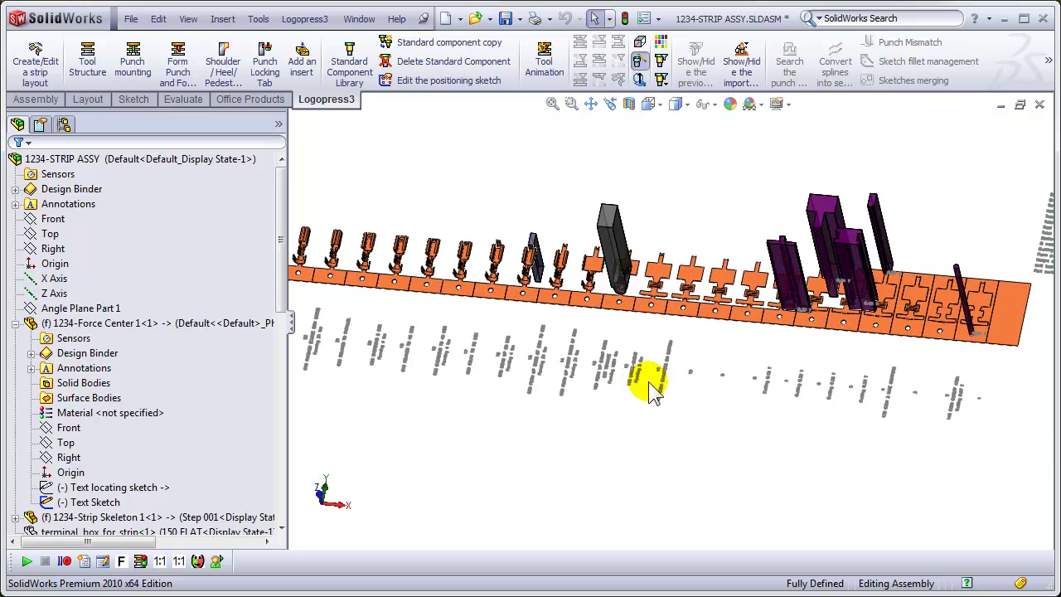
middle_click_drag(779, 483, 784, 486)
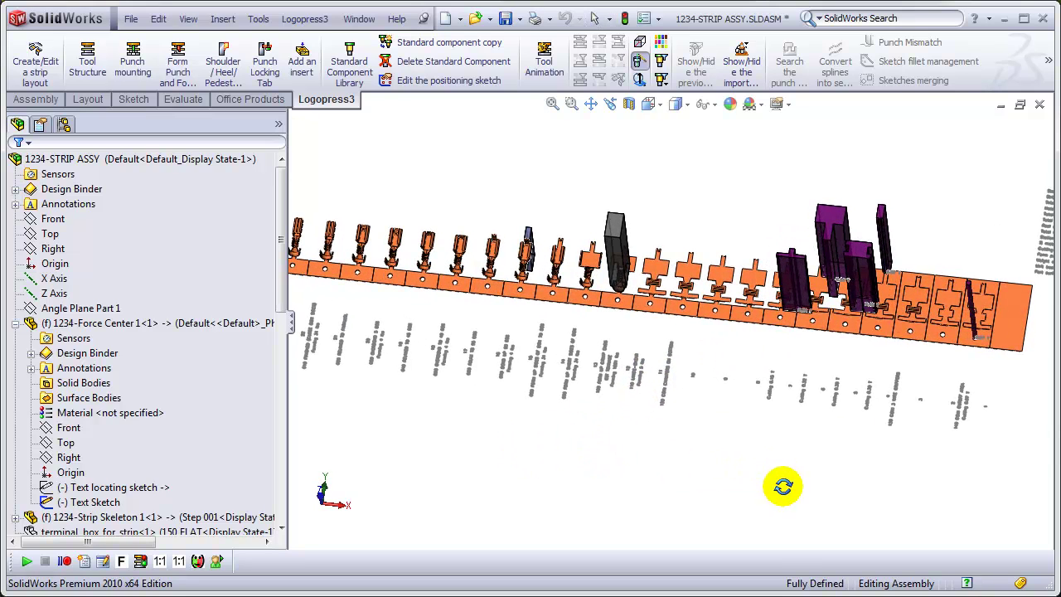
Zoom to area on one station's joint with the carrier and inspect it.
key("ctrl+shift+a")
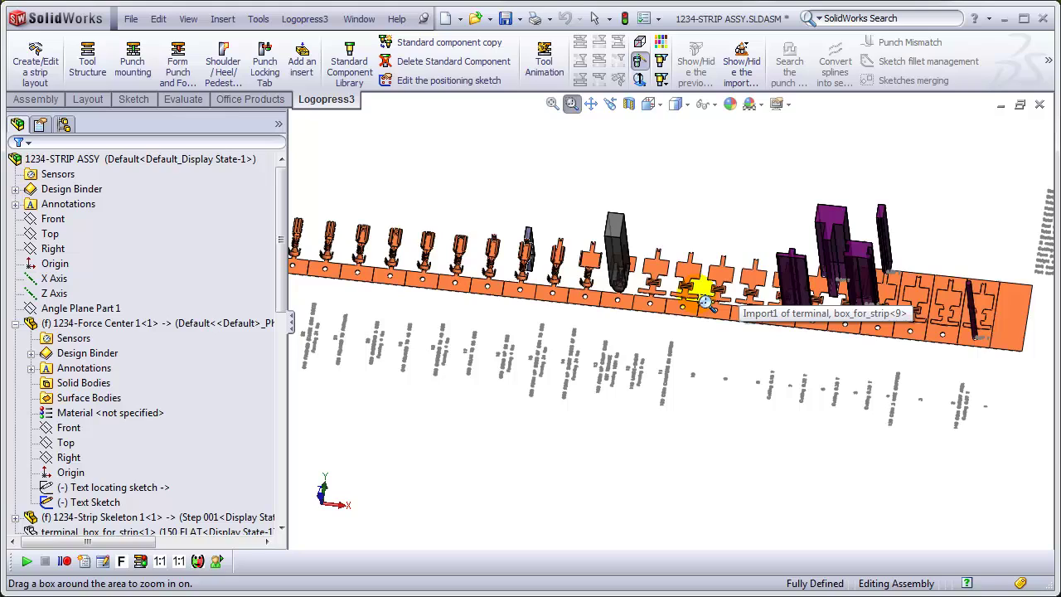
left_click_drag(703, 290, 770, 315)
scroll(870, 361, "down", 2)
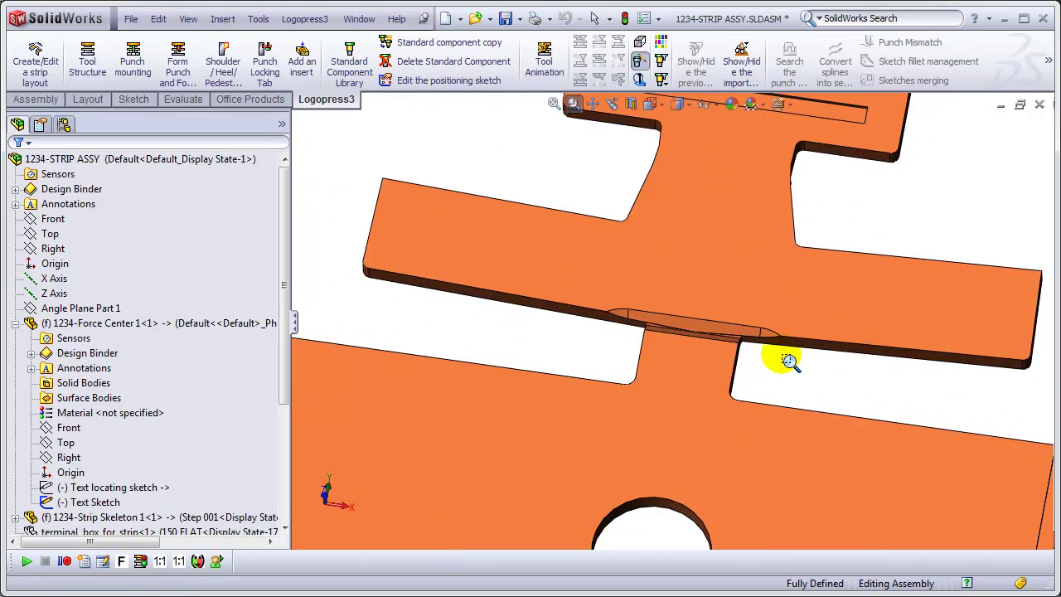
middle_click_drag(783, 360, 896, 379)
scroll(959, 379, "up", 3)
scroll(983, 422, "down", 2)
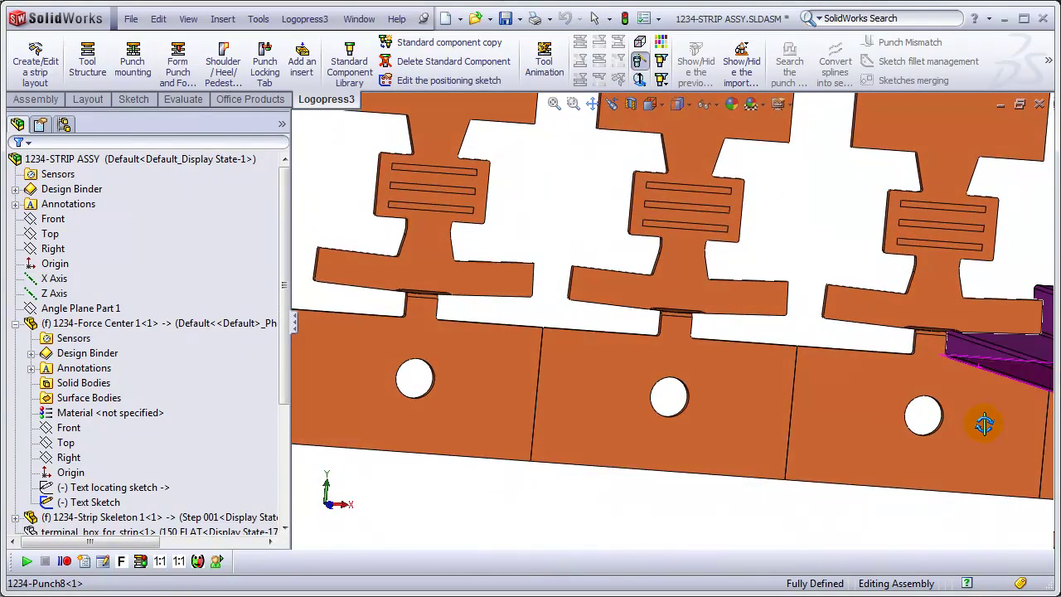
scroll(963, 364, "down", 3)
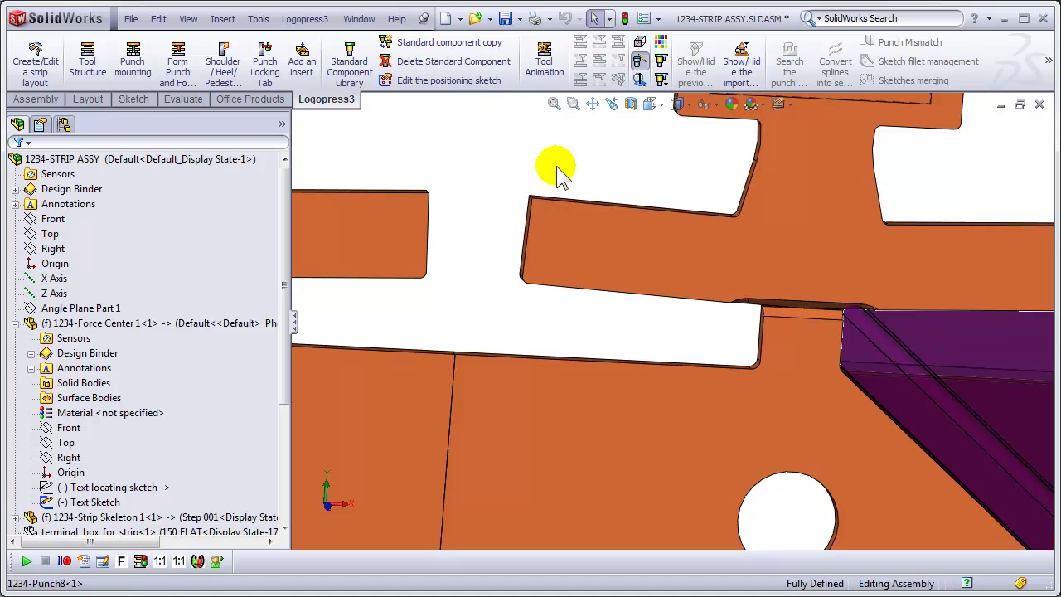
Reapply the strip layout so 1234-Punch8-1 cuts both the part and the skeleton.
left_click(33, 60)
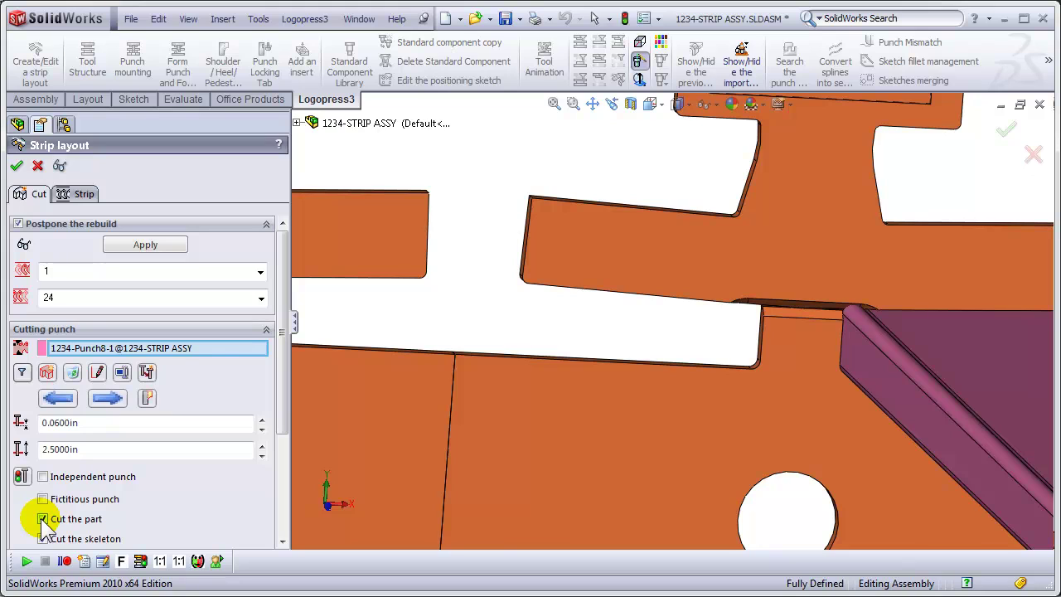
left_click(130, 245)
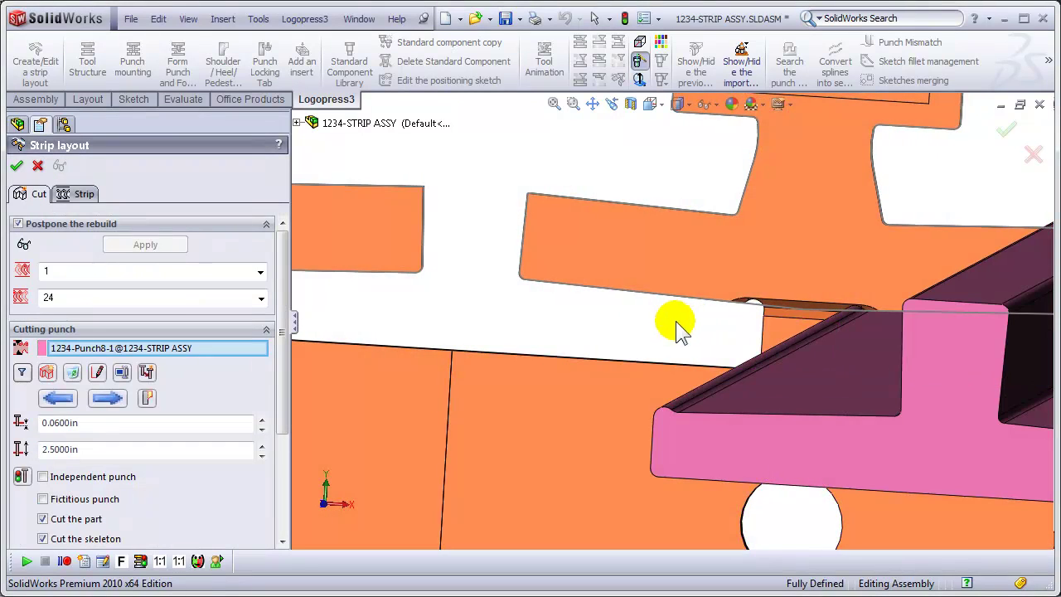
Accept the strip information update and fit the whole 1234-STRIP ASSY strip in view.
left_click(17, 166)
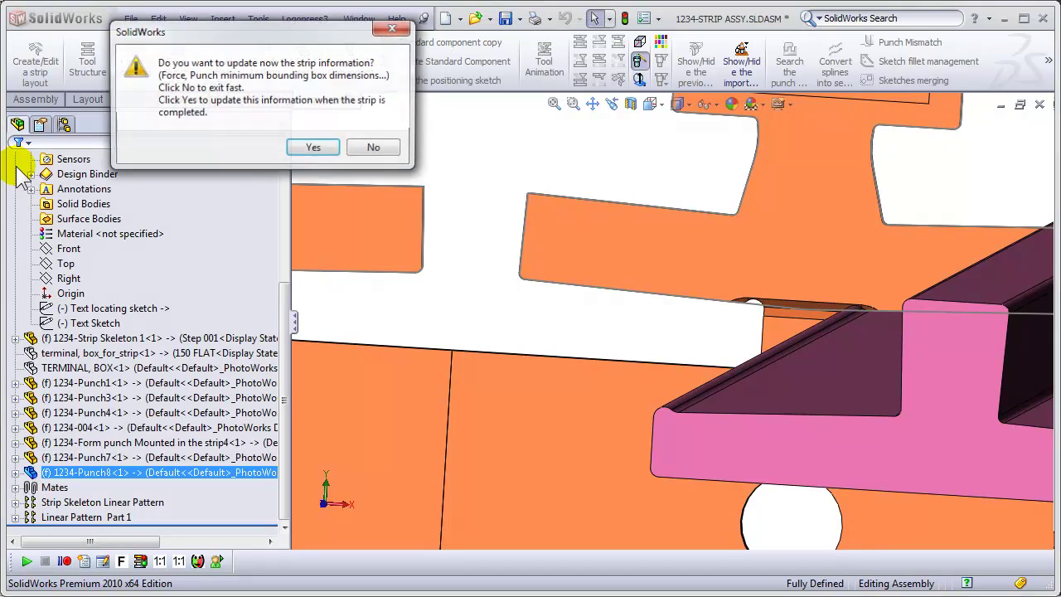
left_click(310, 147)
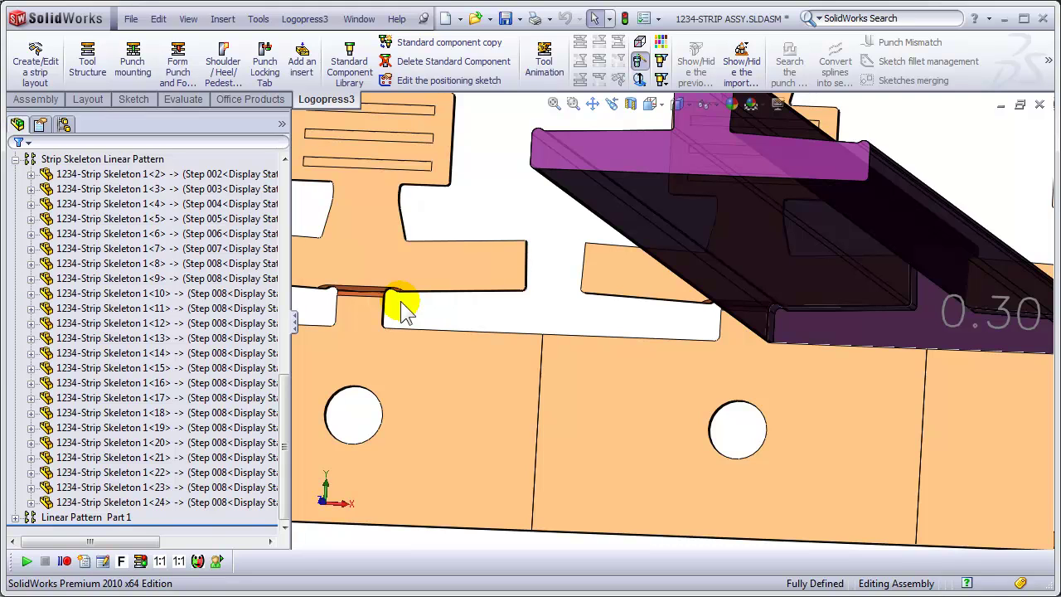
key("f")
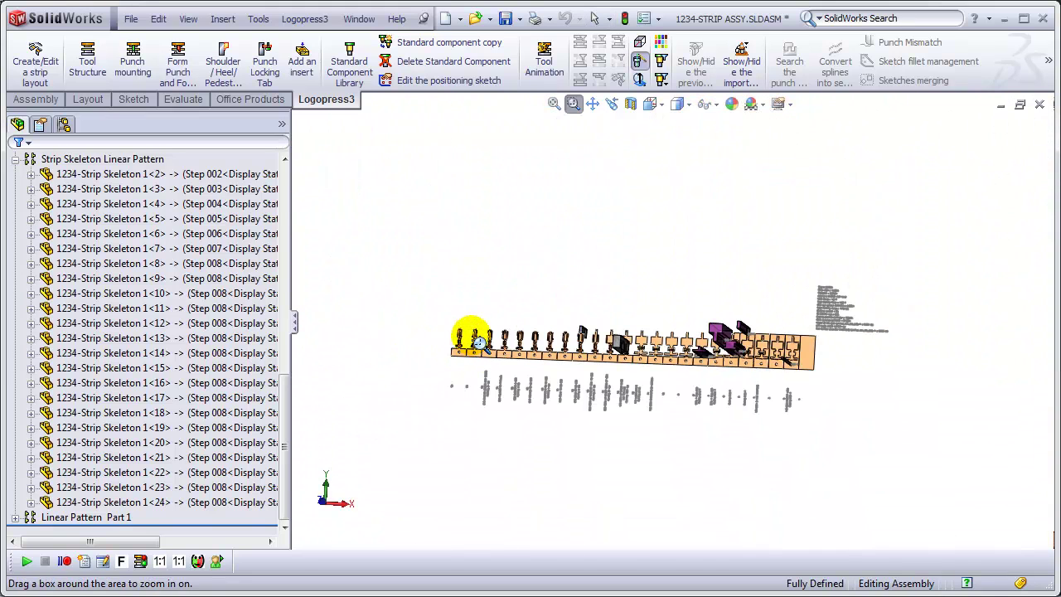
Zoom in on the first punch's neck to check its notch cut, then show the strip in Trimetric view.
left_click_drag(465, 332, 501, 363)
left_click_drag(479, 306, 672, 327)
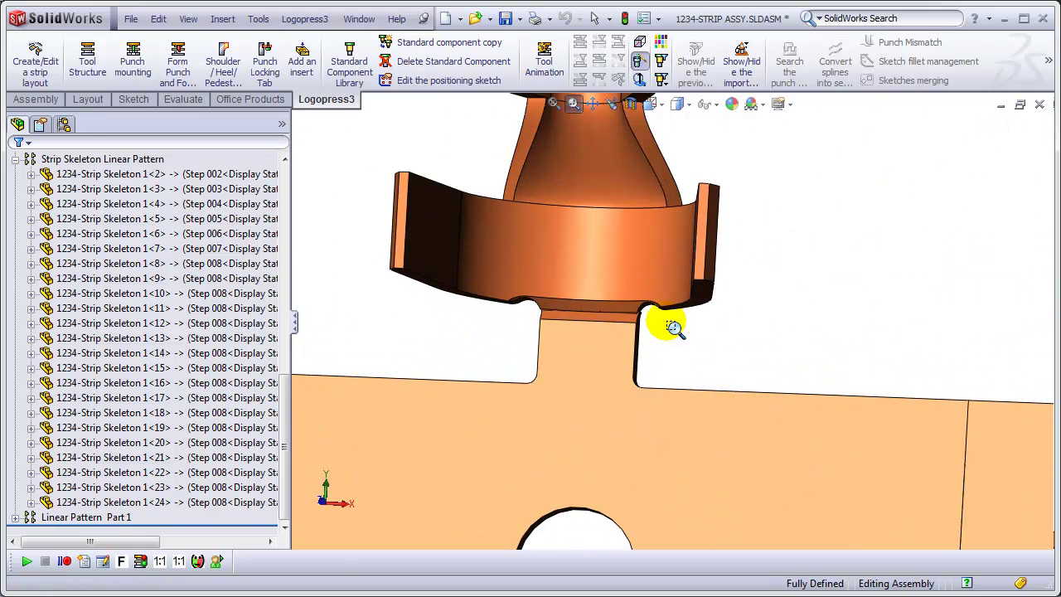
key("Escape")
scroll(821, 340, "up", 3)
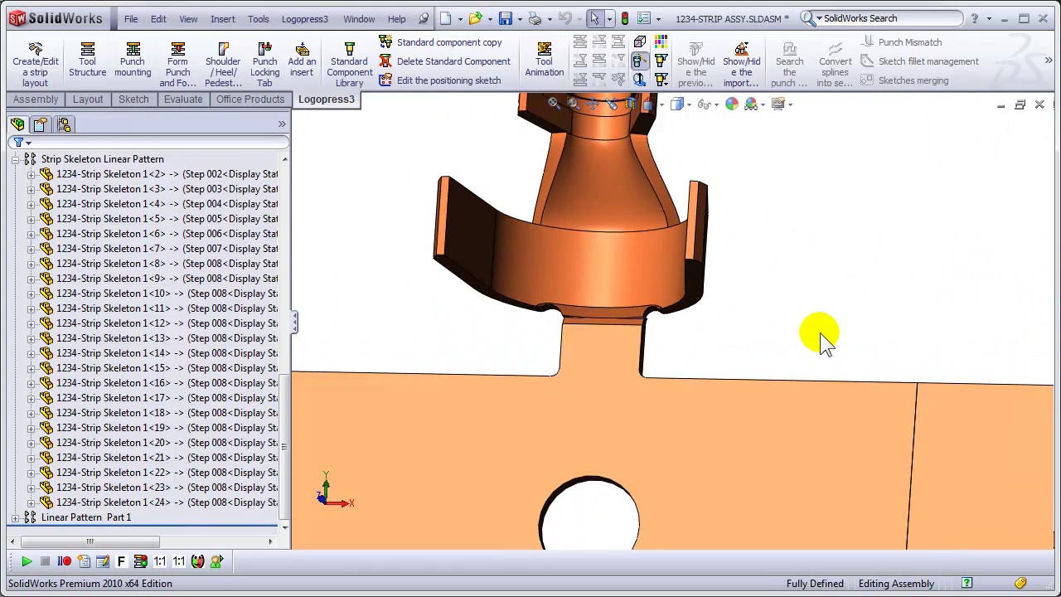
middle_click_drag(829, 334, 868, 286)
key("ctrl+7")
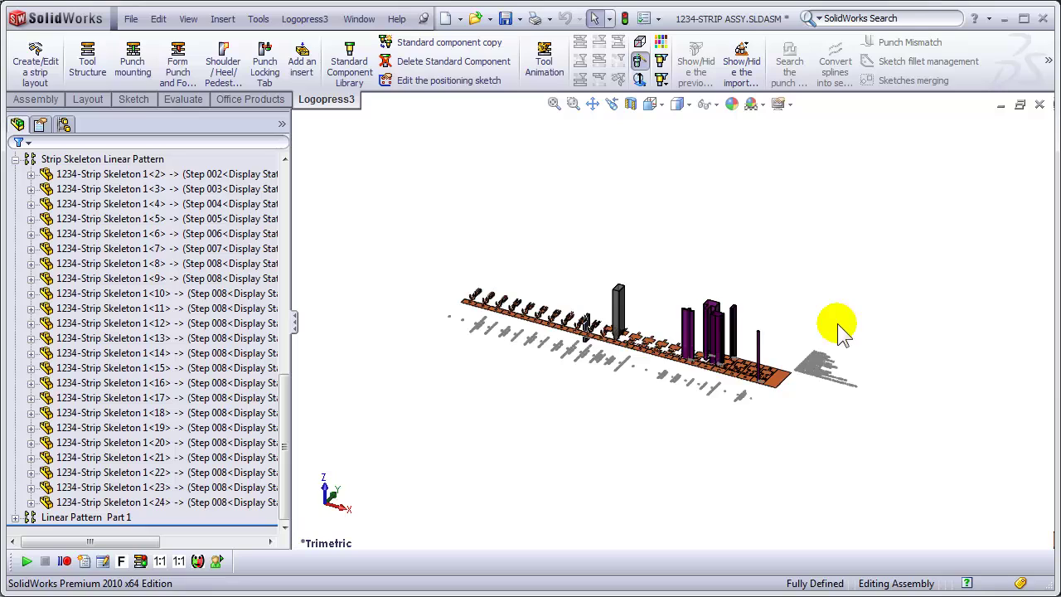